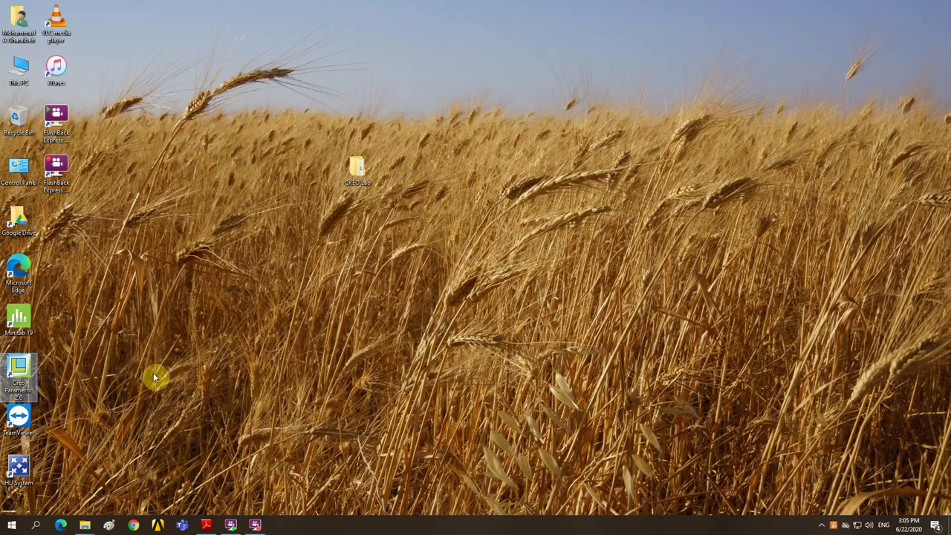
# Launch Creo Parametric 2.0 from the desktop, dismiss the script errors and maximize its window.
pyautogui.doubleClick(21, 371)
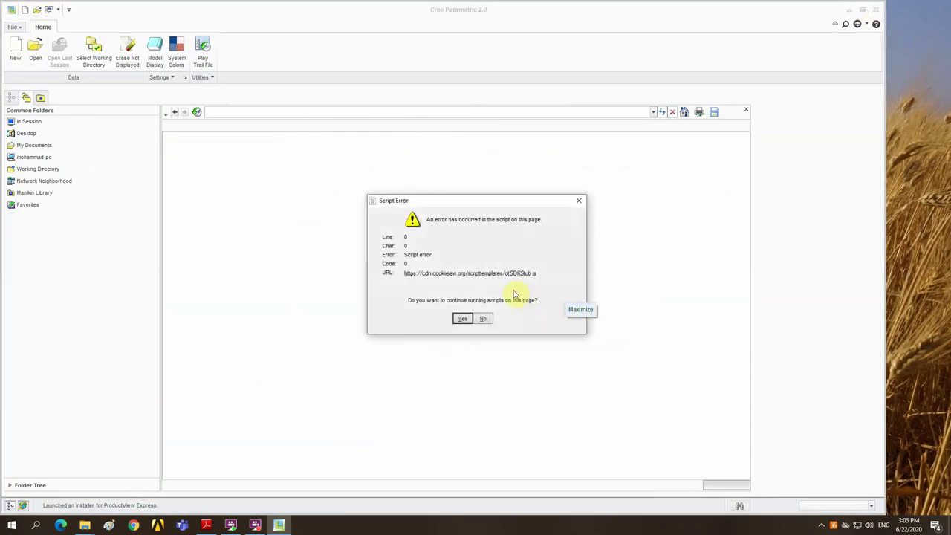
pyautogui.click(462, 321)
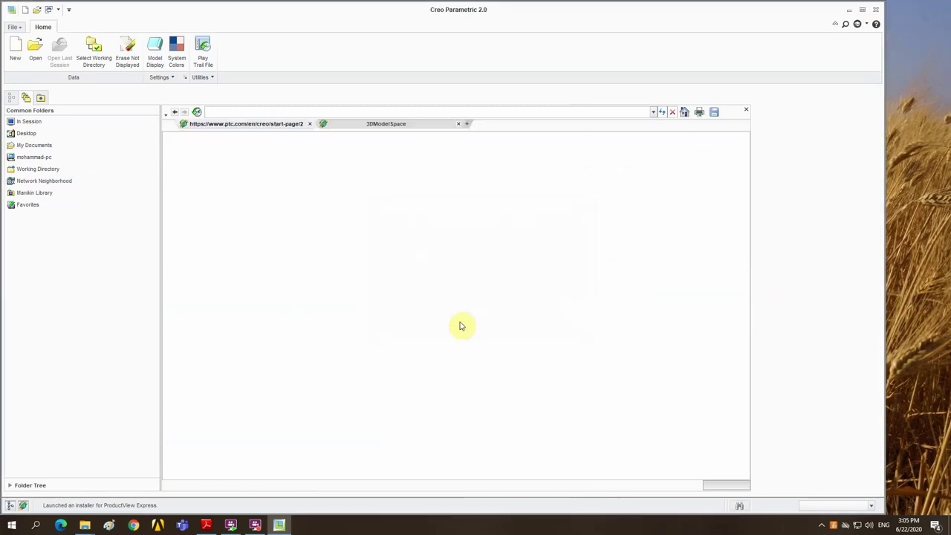
pyautogui.click(463, 319)
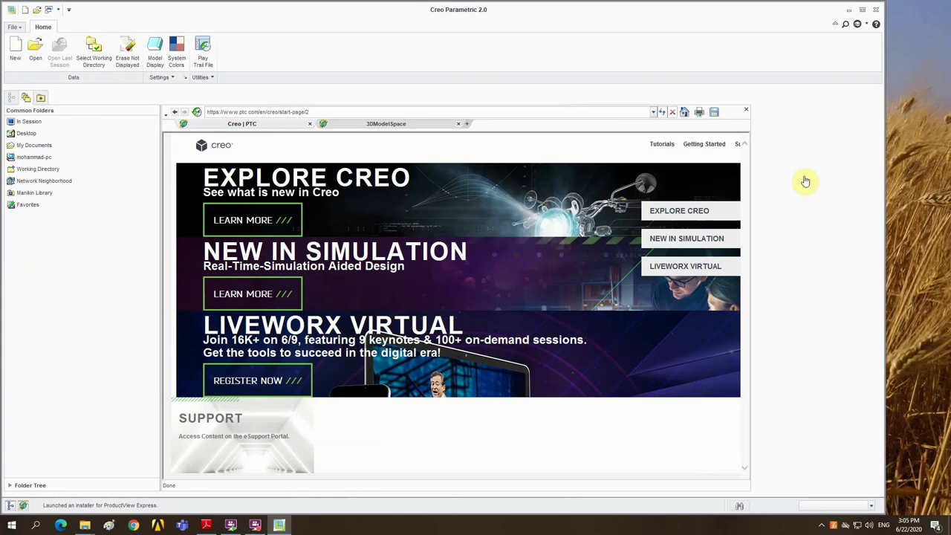
pyautogui.click(864, 9)
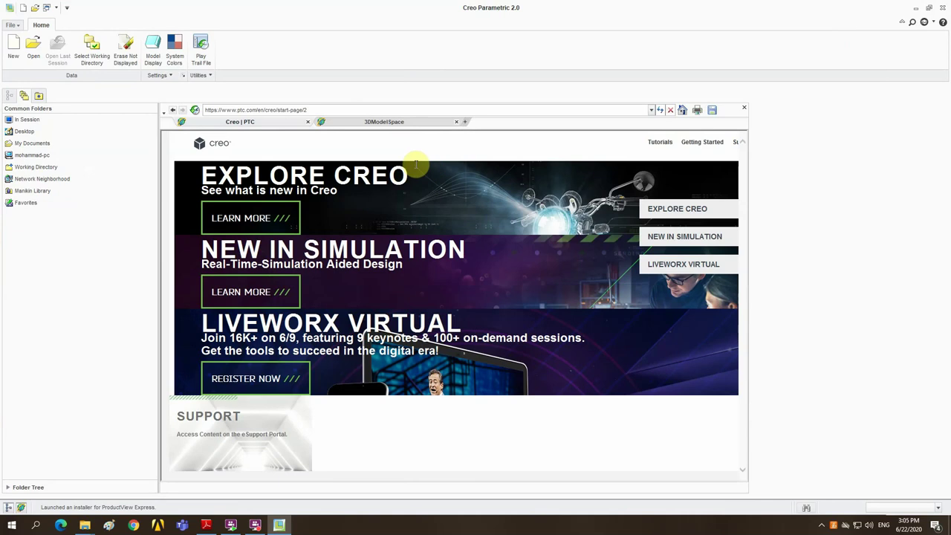
# Load google.com in the built-in browser, and close the browser pane to clear the work area.
pyautogui.click(334, 111)
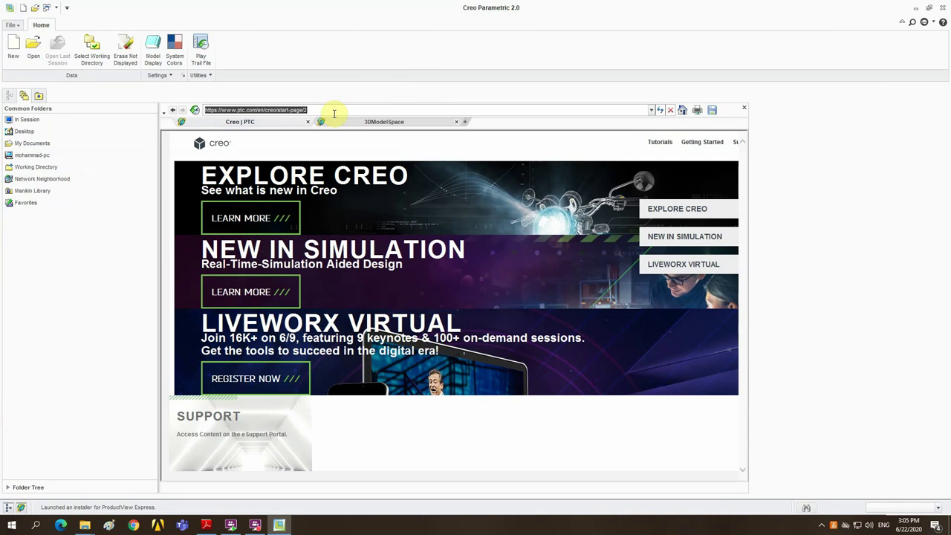
pyautogui.write('googler')
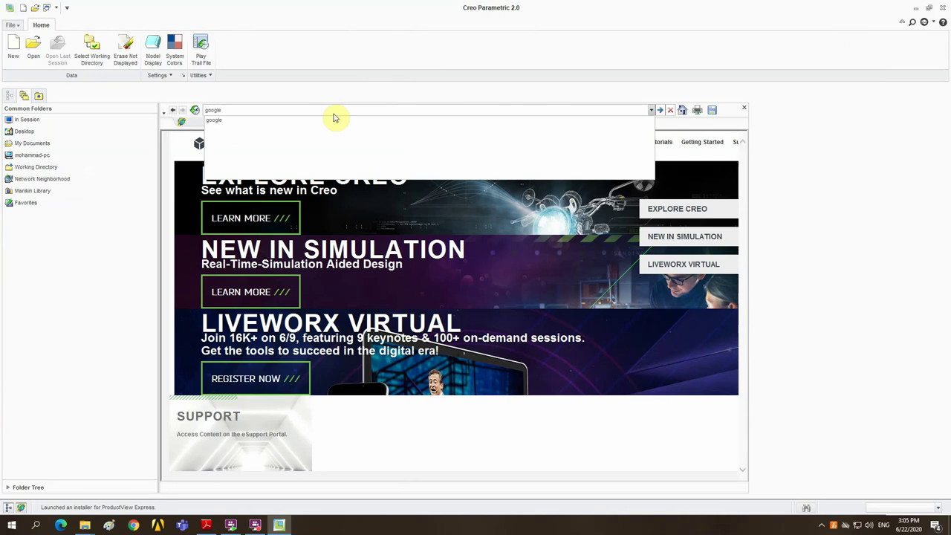
pyautogui.write('.com')
pyautogui.press('Return')
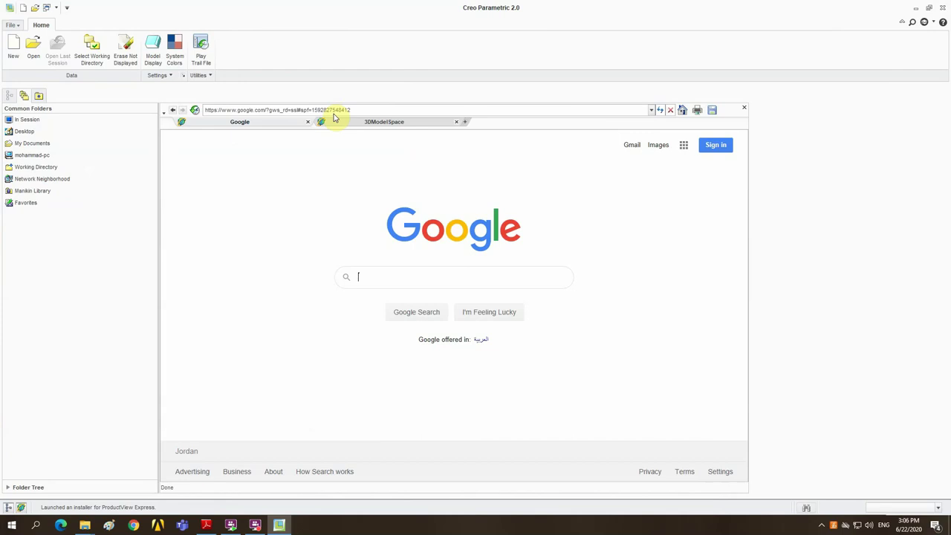
pyautogui.click(747, 111)
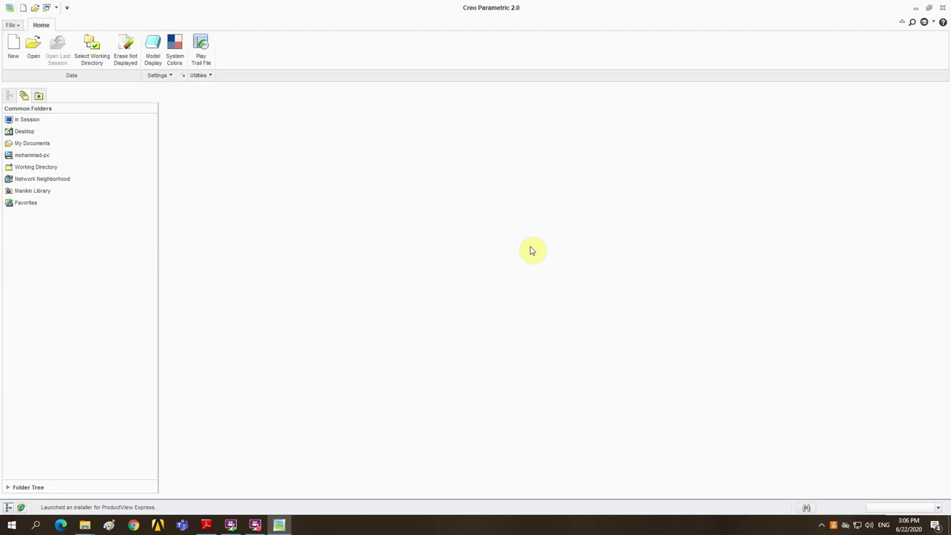
# Switch to the desktop and examine the contents of the Lab 01 folder inside the CREO Lab folder.
pyautogui.click(916, 8)
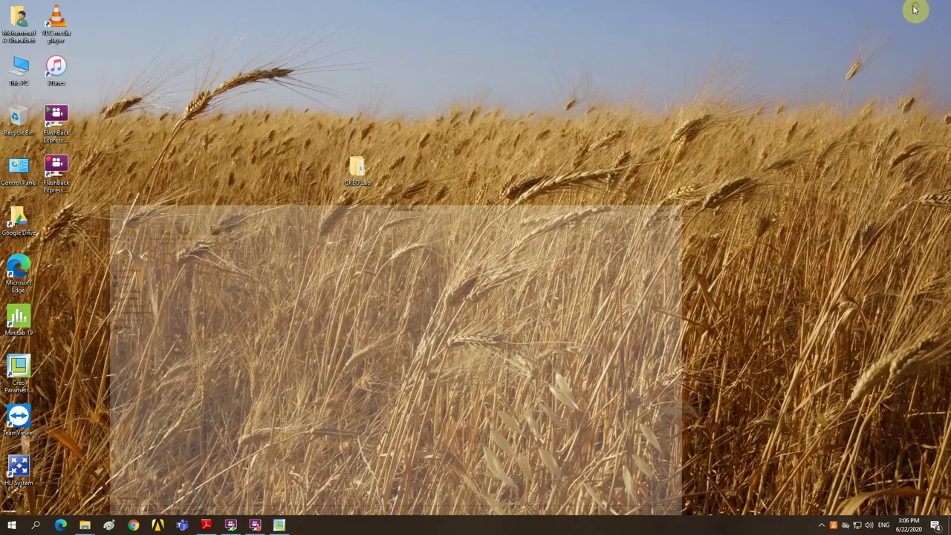
pyautogui.doubleClick(357, 179)
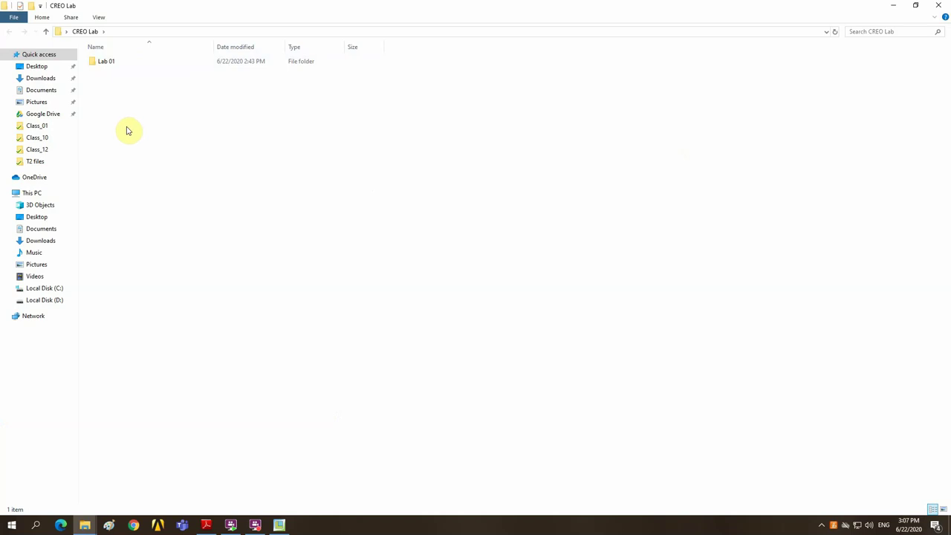
pyautogui.doubleClick(102, 61)
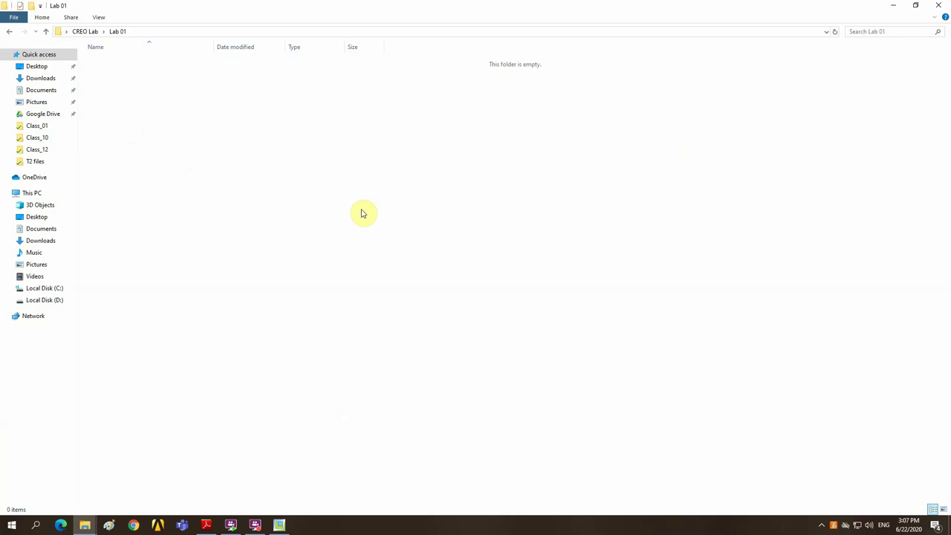
pyautogui.click(891, 5)
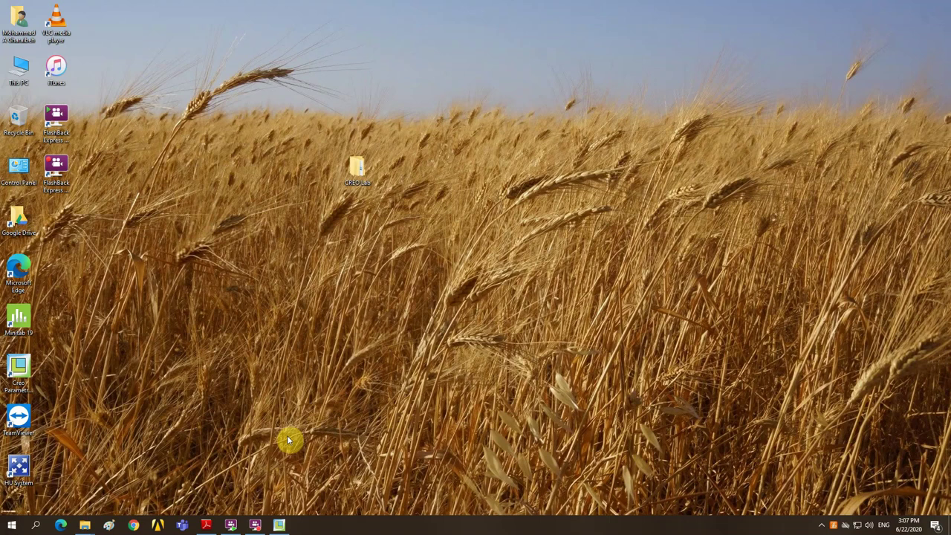
# Switch back to Creo Parametric and set the working directory to the Lab 01 folder inside CREO Lab on the desktop.
pyautogui.click(279, 525)
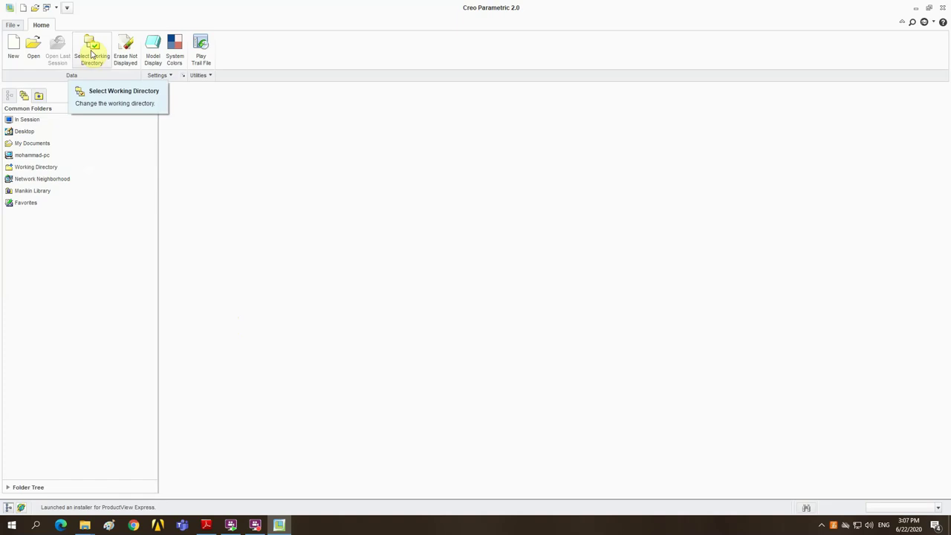
pyautogui.click(93, 54)
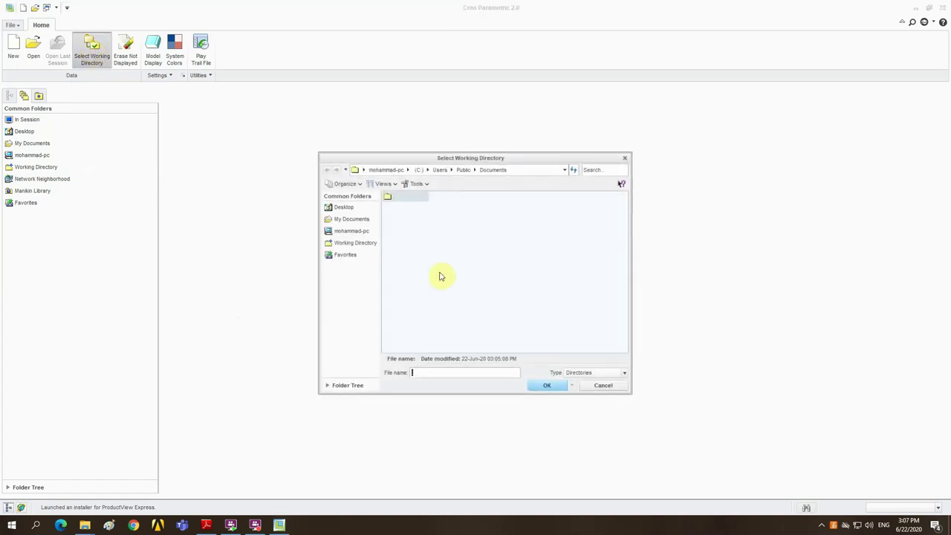
pyautogui.click(345, 212)
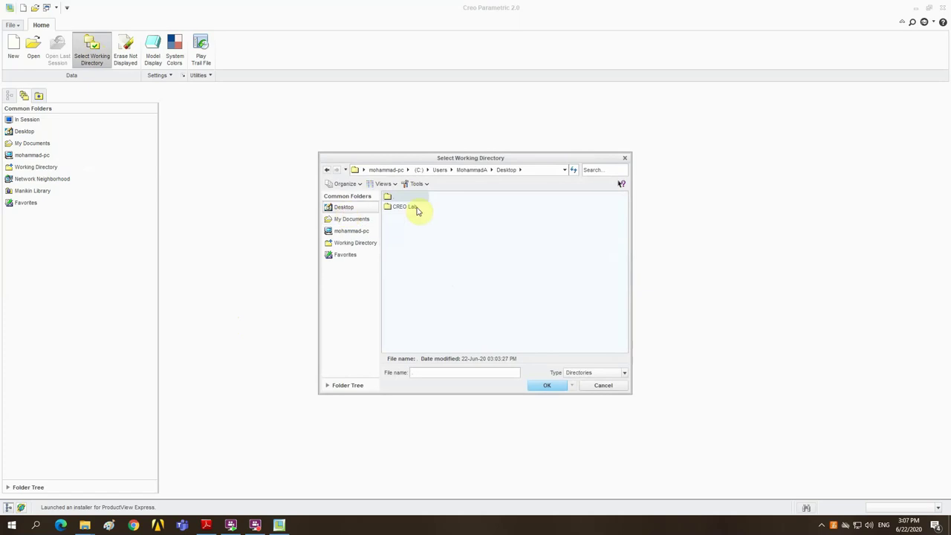
pyautogui.click(417, 208)
pyautogui.doubleClick(416, 208)
pyautogui.doubleClick(399, 206)
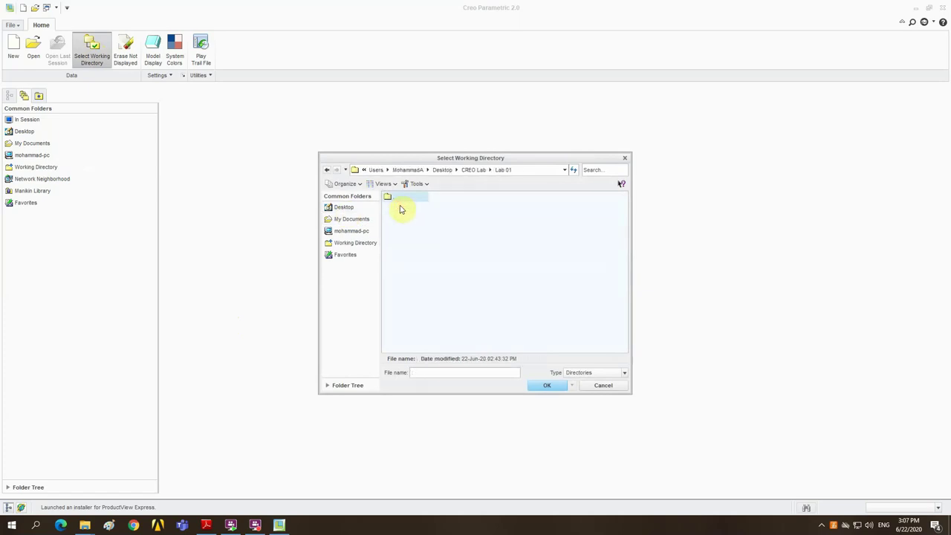
pyautogui.click(554, 385)
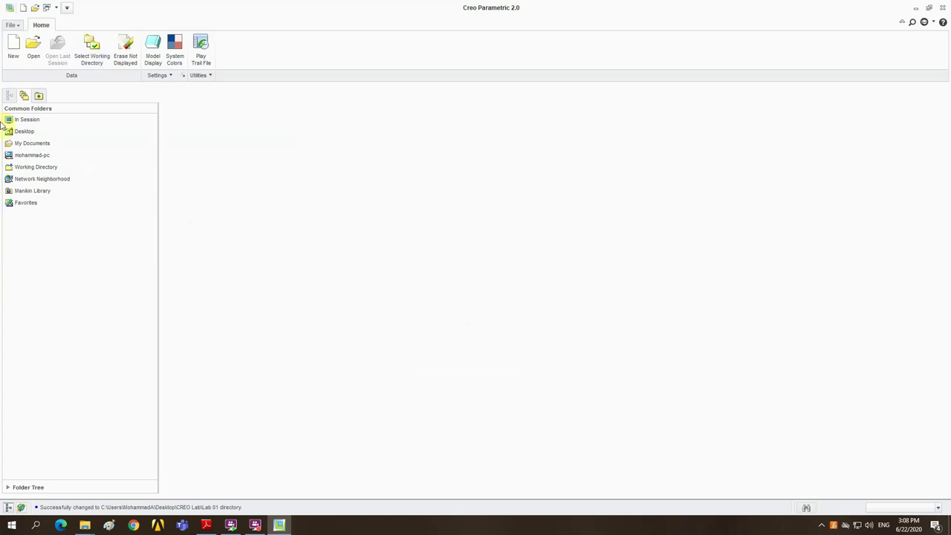
# Create a new solid part named Lab_01 using the default template.
pyautogui.click(14, 55)
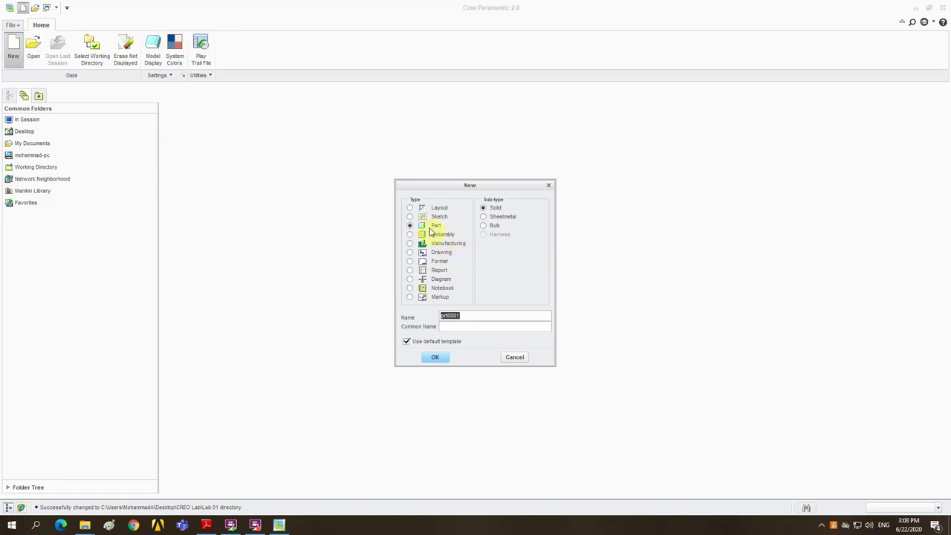
pyautogui.click(410, 227)
pyautogui.moveTo(461, 315); pyautogui.dragTo(434, 313)
pyautogui.write('Lab_01')
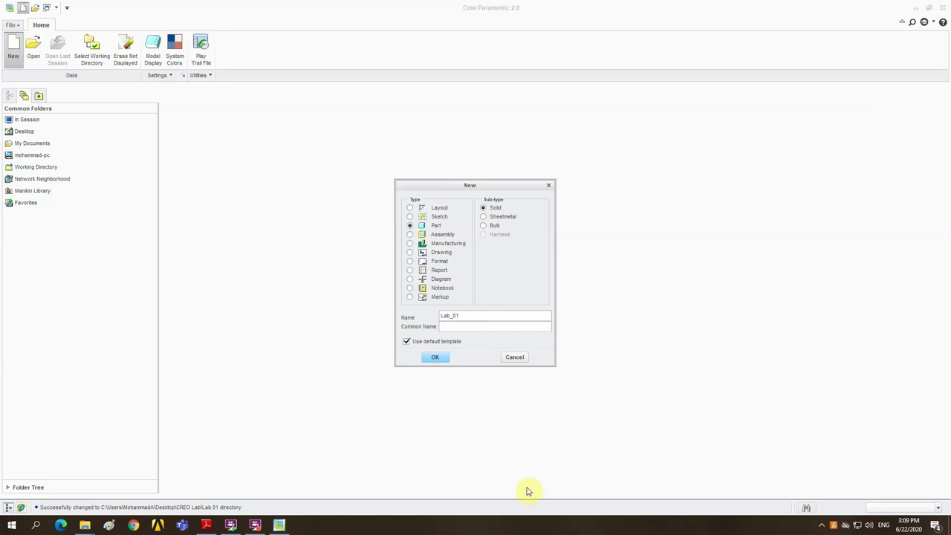
pyautogui.click(443, 358)
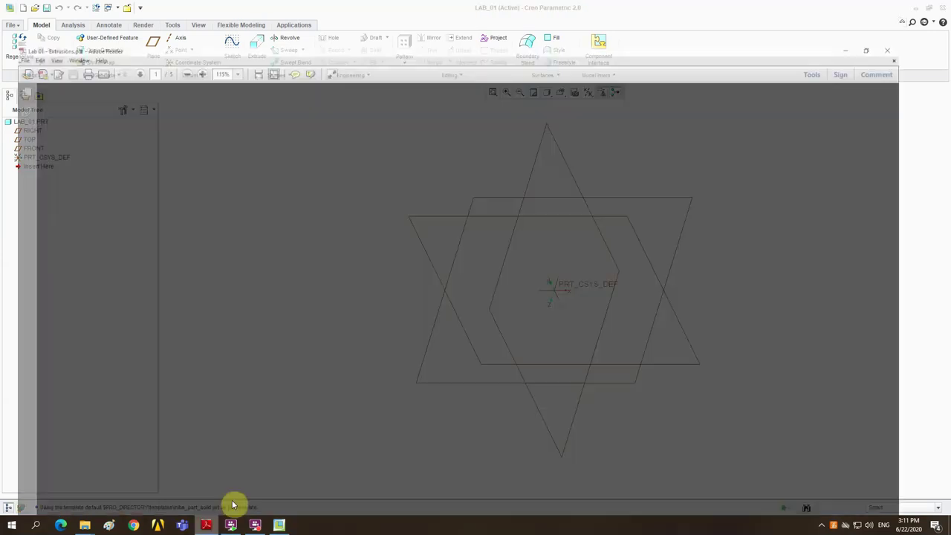
# Switch to Adobe Reader and review the Lab 01 - Extrusions PDF through to the dimensioned views on page 4.
pyautogui.click(234, 503)
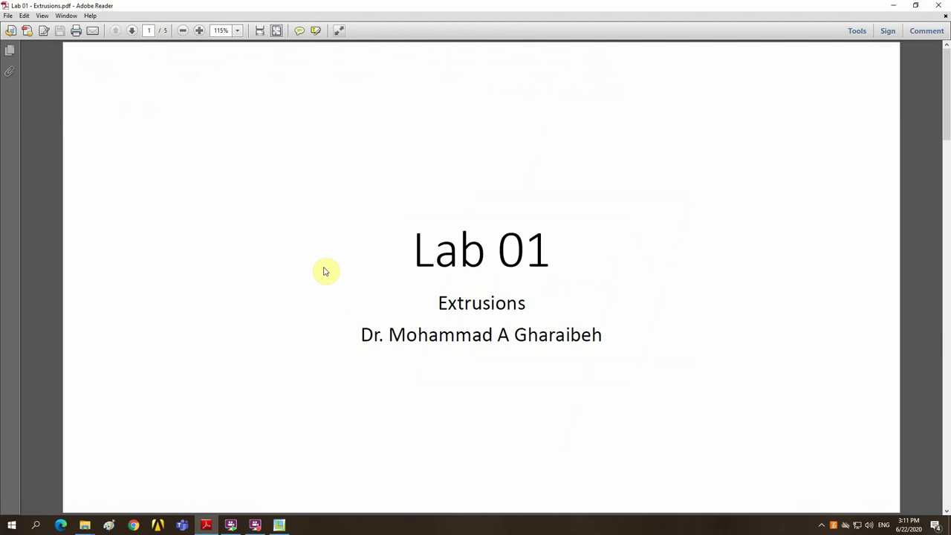
pyautogui.click(131, 30)
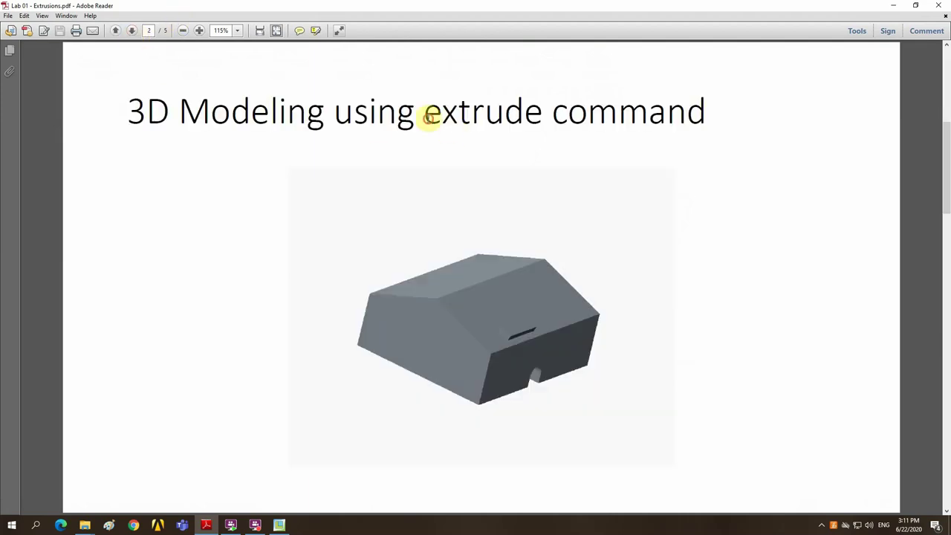
pyautogui.moveTo(425, 115); pyautogui.dragTo(536, 119)
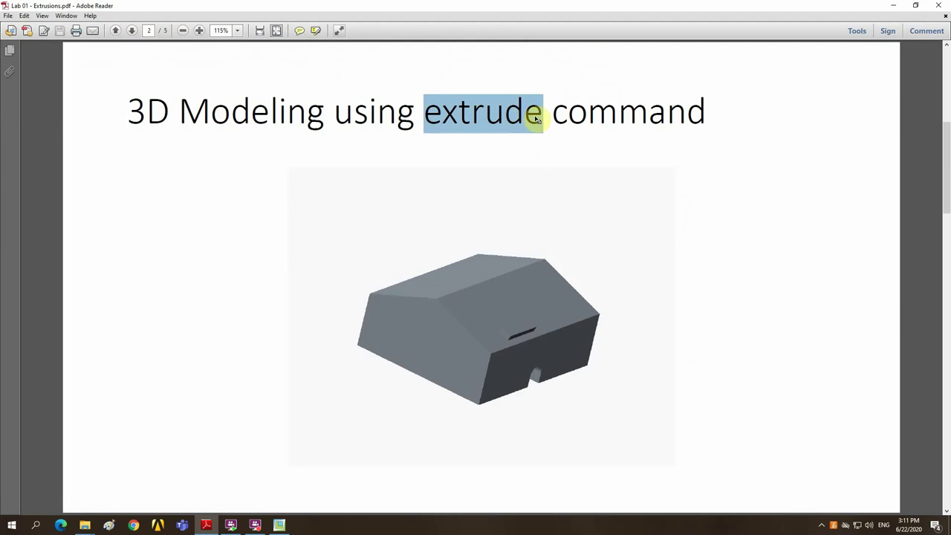
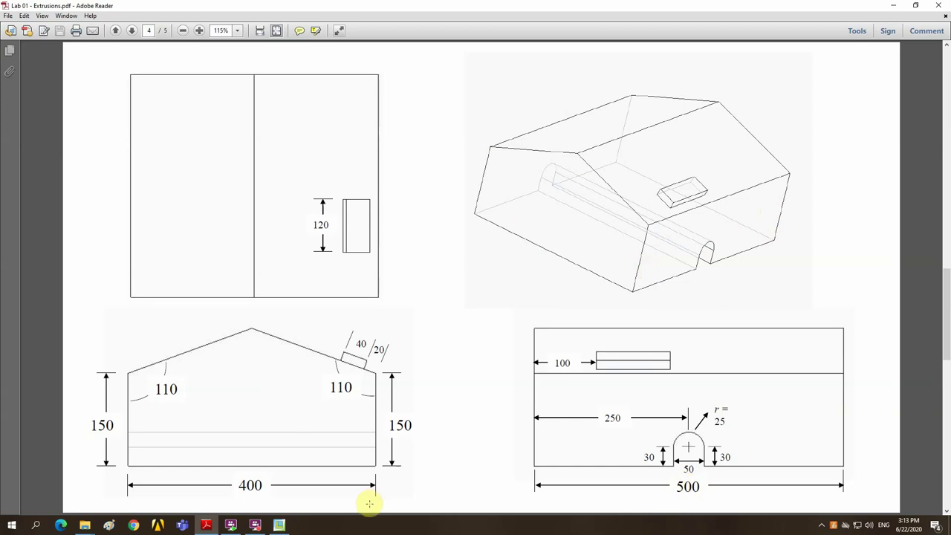
# Switch back to Creo Parametric, start an Extrude with a sketch on the FRONT plane, and orient the sketch plane parallel to the screen.
pyautogui.click(279, 525)
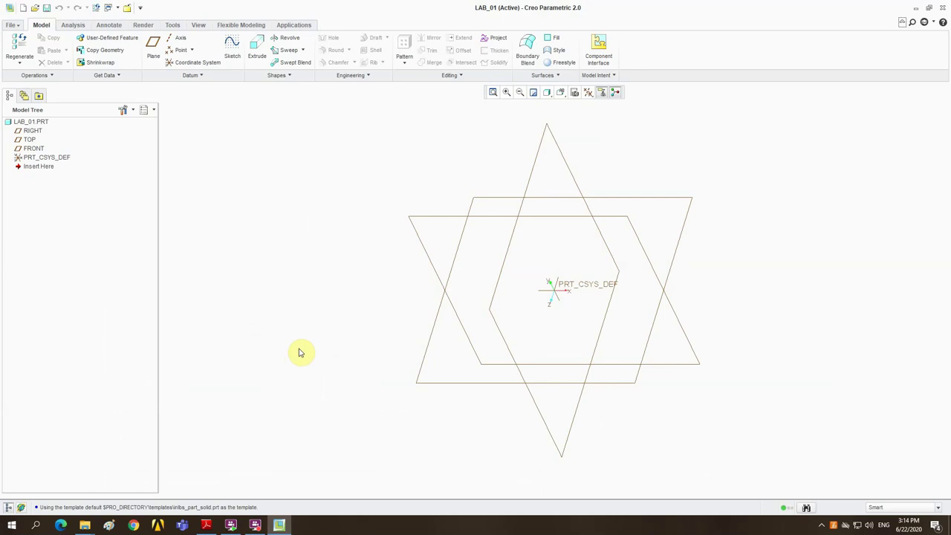
pyautogui.click(256, 52)
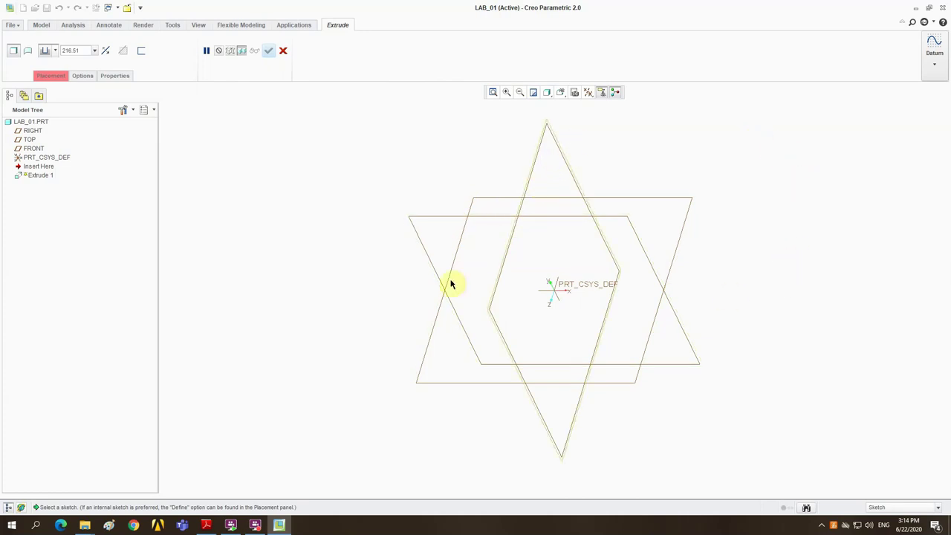
pyautogui.click(444, 221)
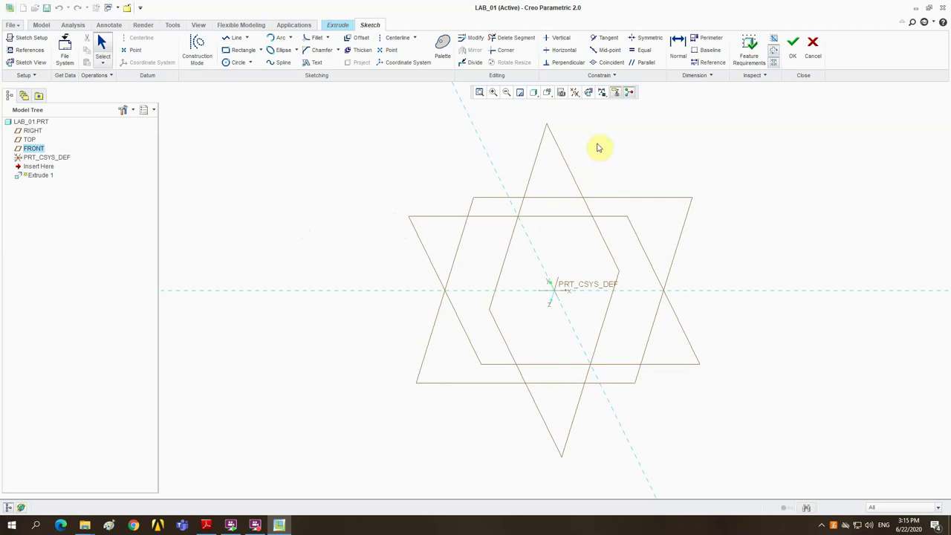
pyautogui.click(588, 93)
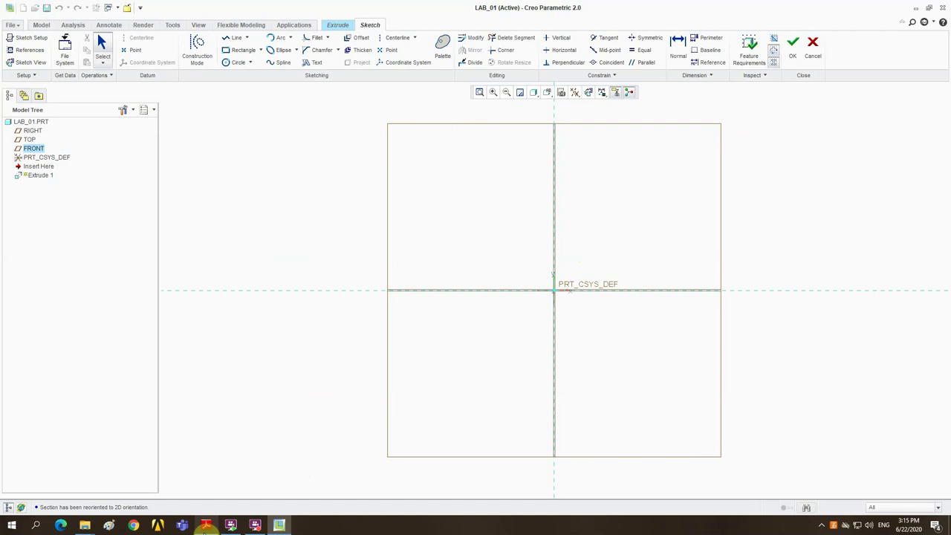
# Check the front view in the Lab 01 PDF, return to Creo Parametric, and sketch a closed five-line house profile about 336 wide with vertical walls about 245 high.
pyautogui.click(205, 526)
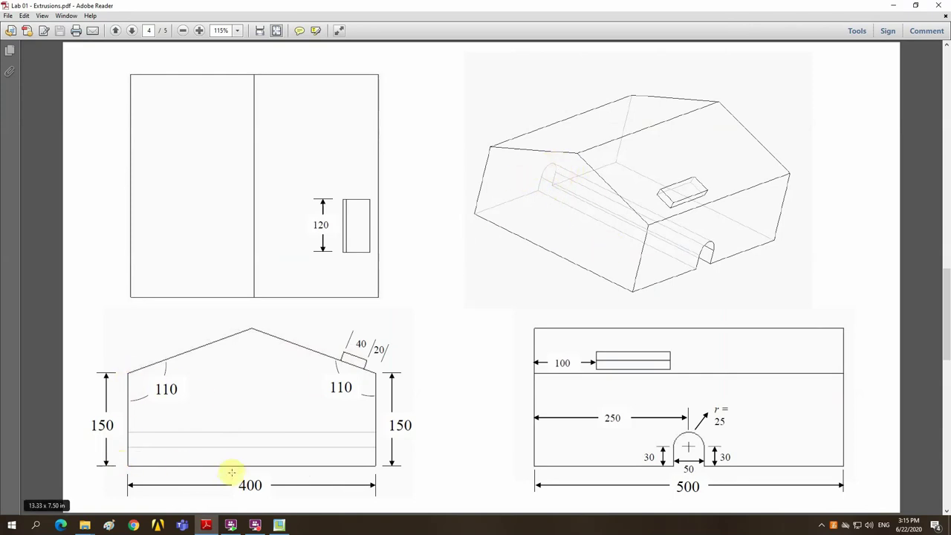
pyautogui.click(264, 525)
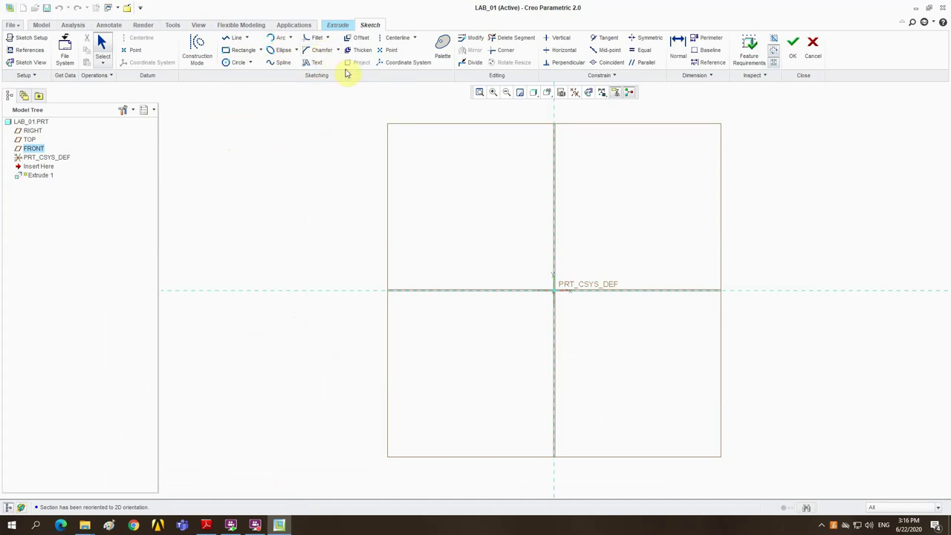
pyautogui.click(235, 40)
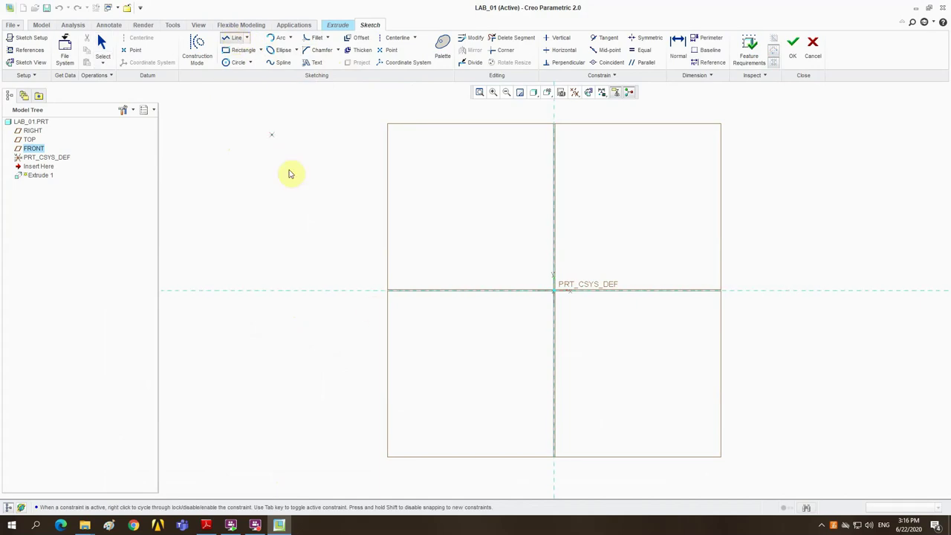
pyautogui.click(440, 176)
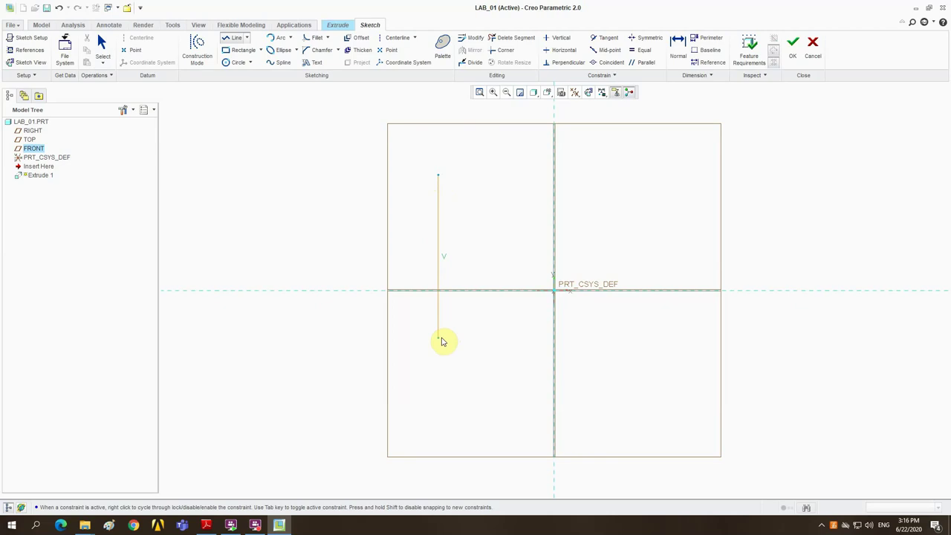
pyautogui.click(439, 339)
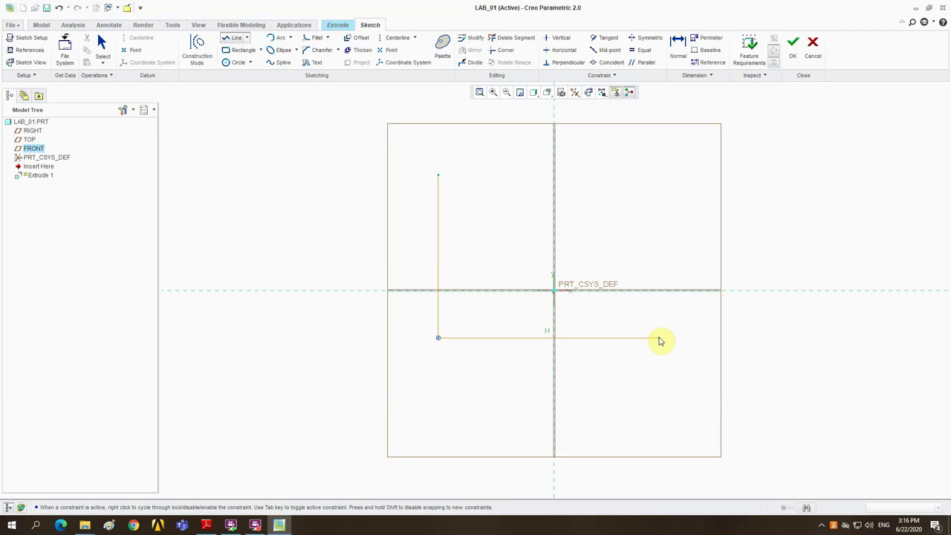
pyautogui.click(659, 338)
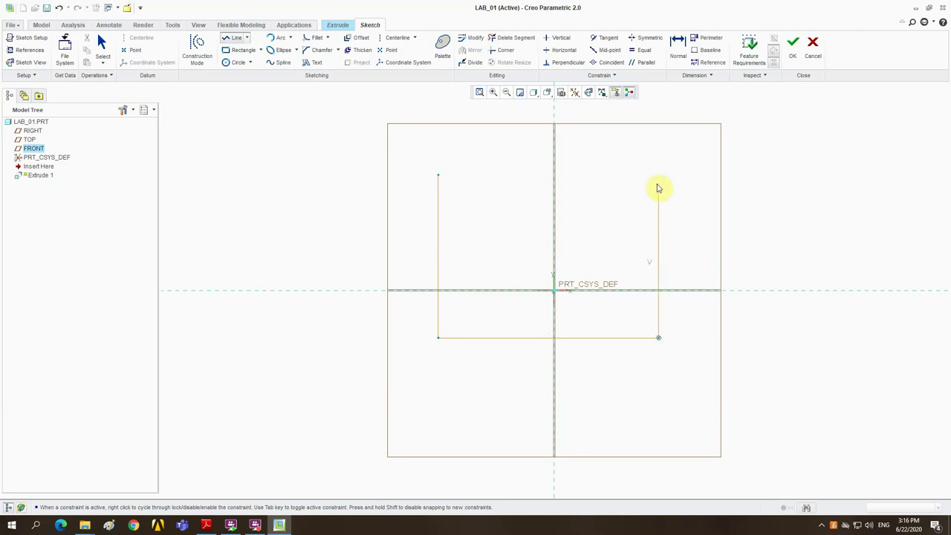
pyautogui.click(658, 179)
pyautogui.click(536, 110)
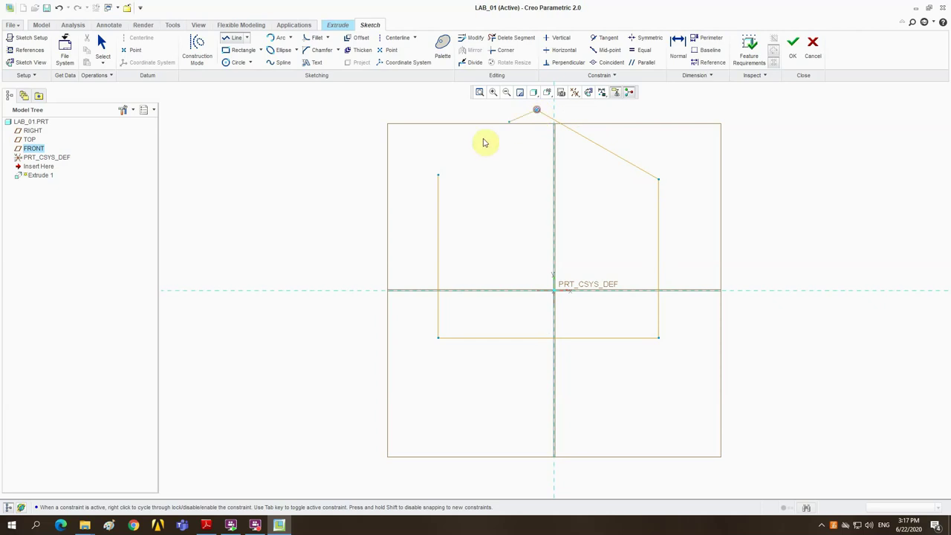
pyautogui.click(438, 176)
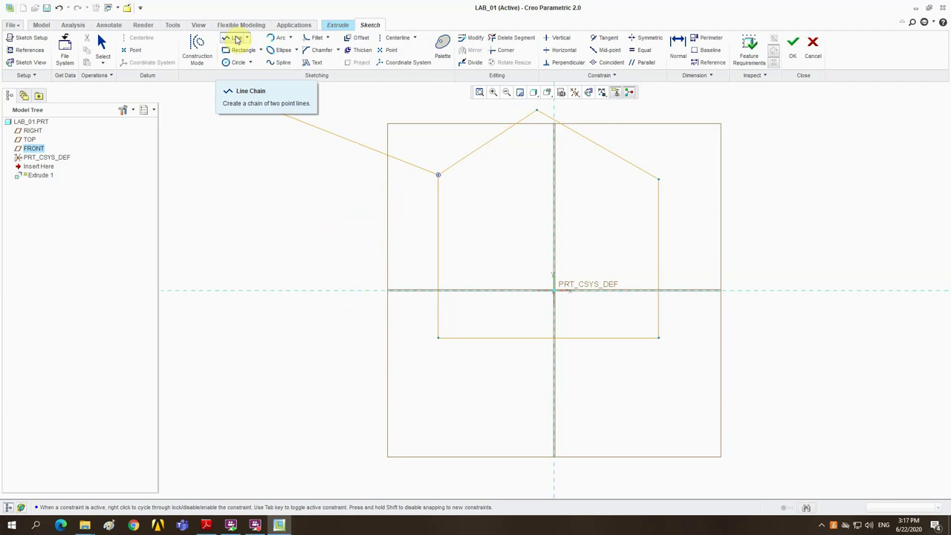
pyautogui.middleClick(301, 205)
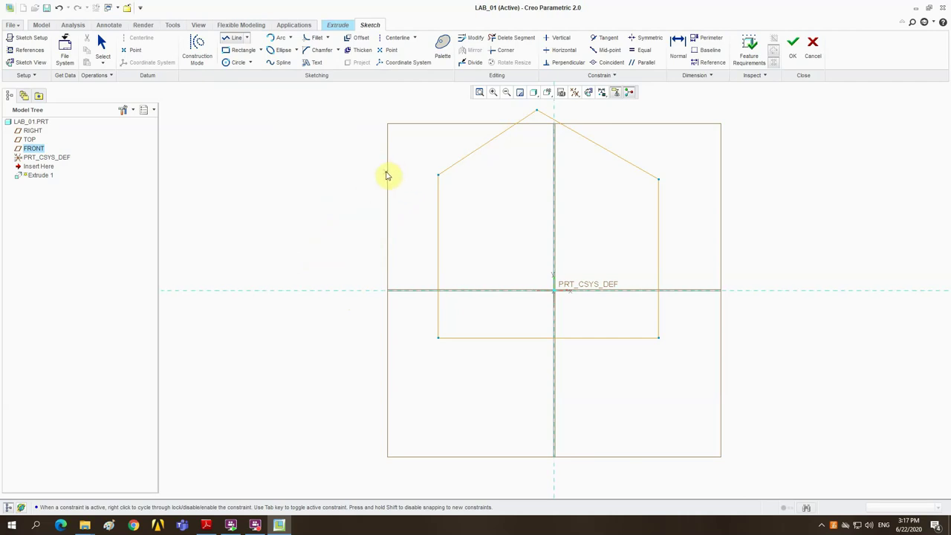
pyautogui.click(235, 40)
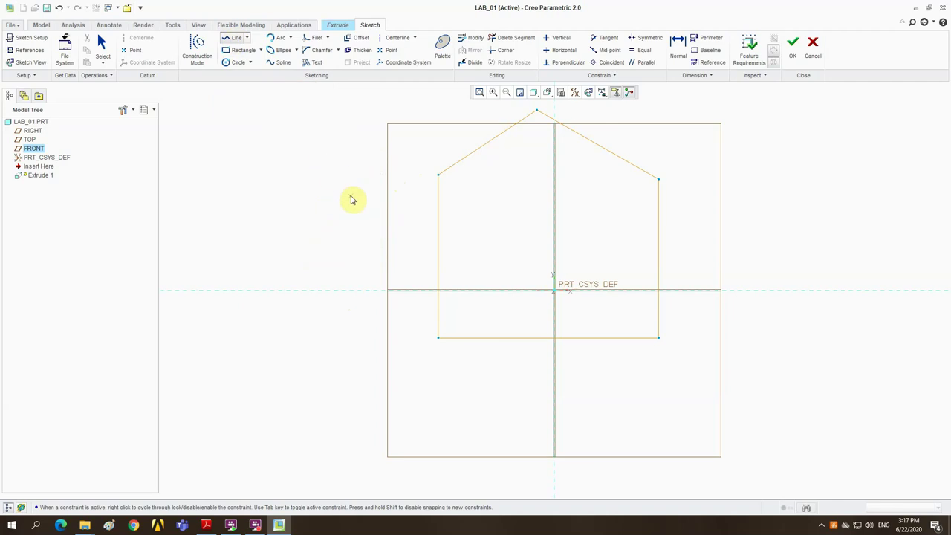
pyautogui.middleClick(352, 199)
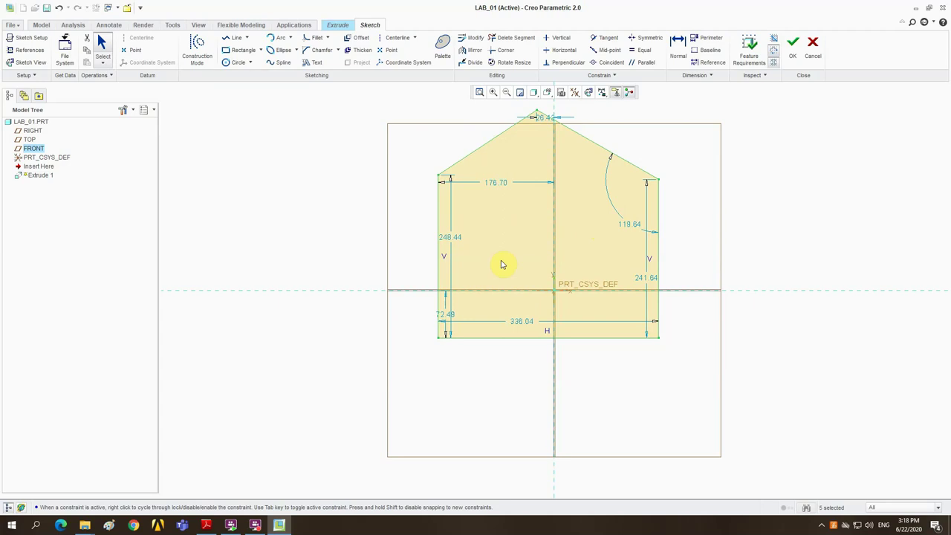
pyautogui.scroll(-4, 501, 265)
pyautogui.scroll(3, 500, 264)
pyautogui.scroll(-2, 501, 265)
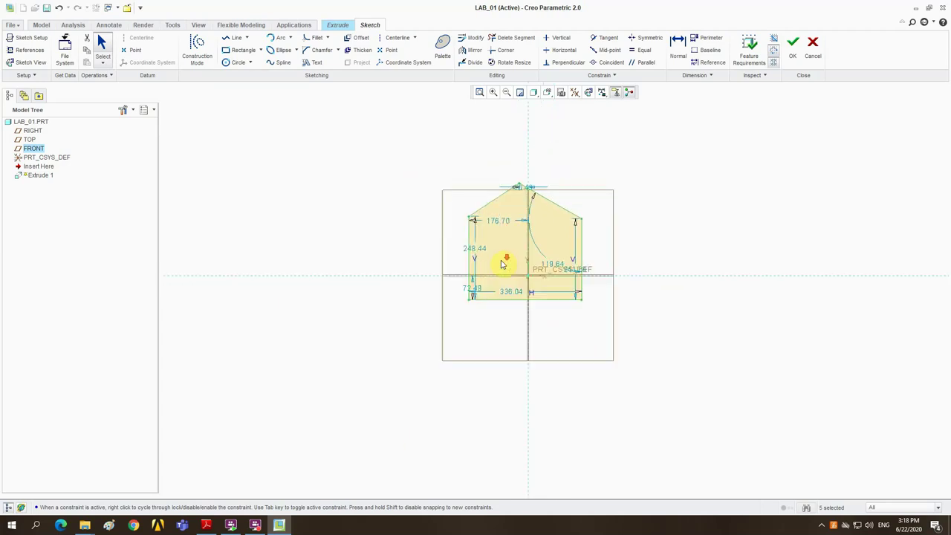
pyautogui.scroll(4, 501, 265)
pyautogui.scroll(-4, 501, 264)
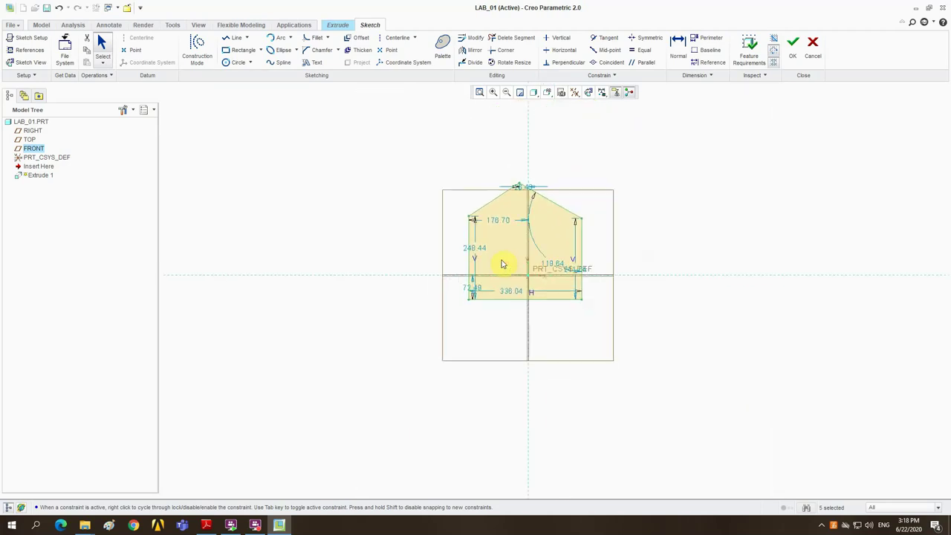
pyautogui.scroll(-3, 501, 264)
pyautogui.scroll(5, 501, 265)
pyautogui.scroll(-2, 503, 263)
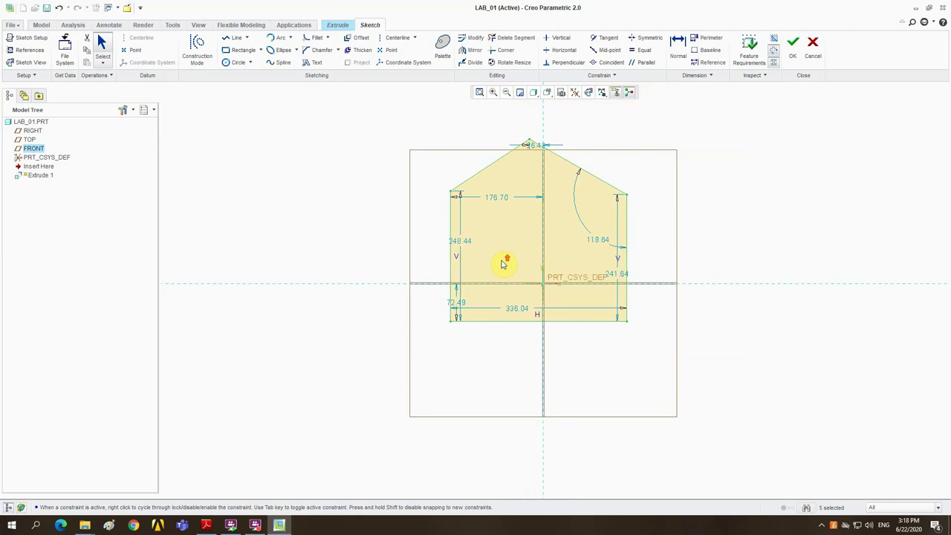
pyautogui.scroll(-6, 504, 264)
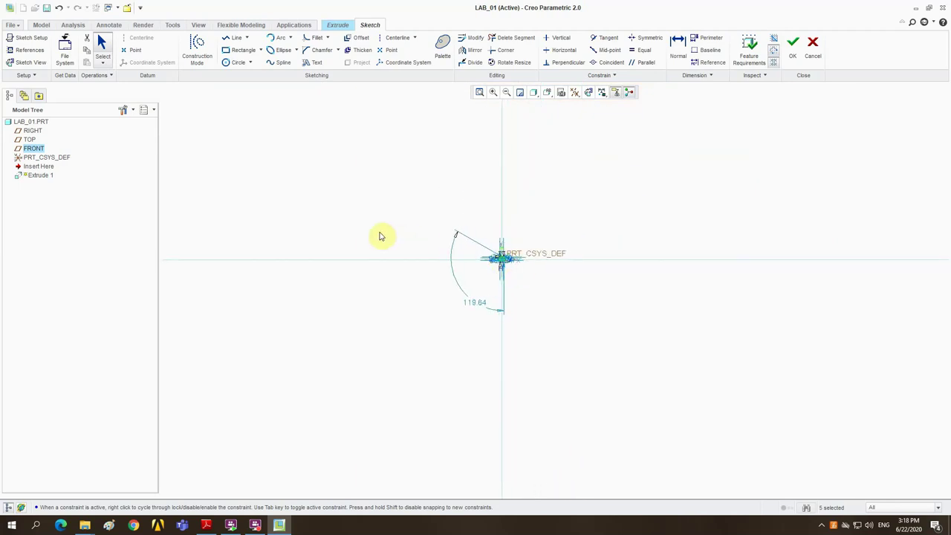
pyautogui.click(479, 93)
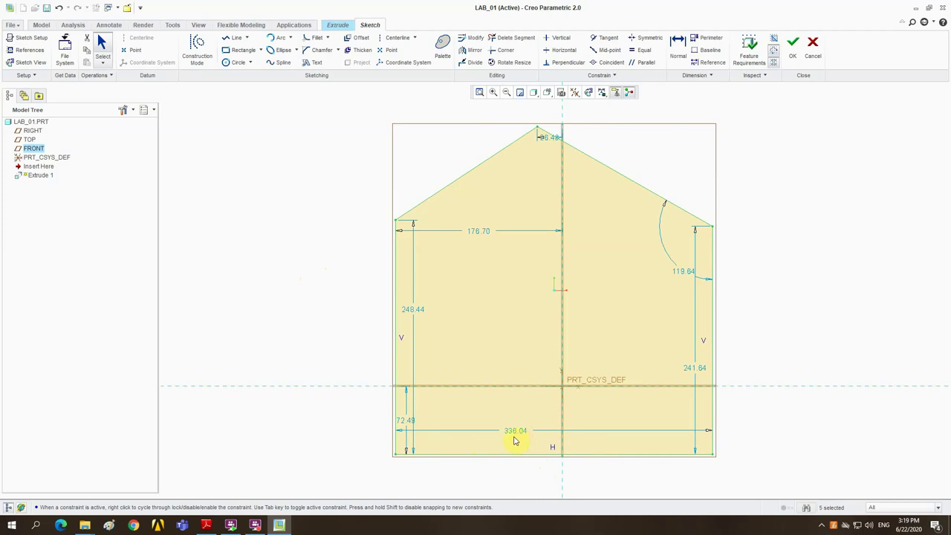
# Check the base width in the Lab 01 PDF, return to Creo Parametric, and set the profile's horizontal base dimension to 400.
pyautogui.click(206, 525)
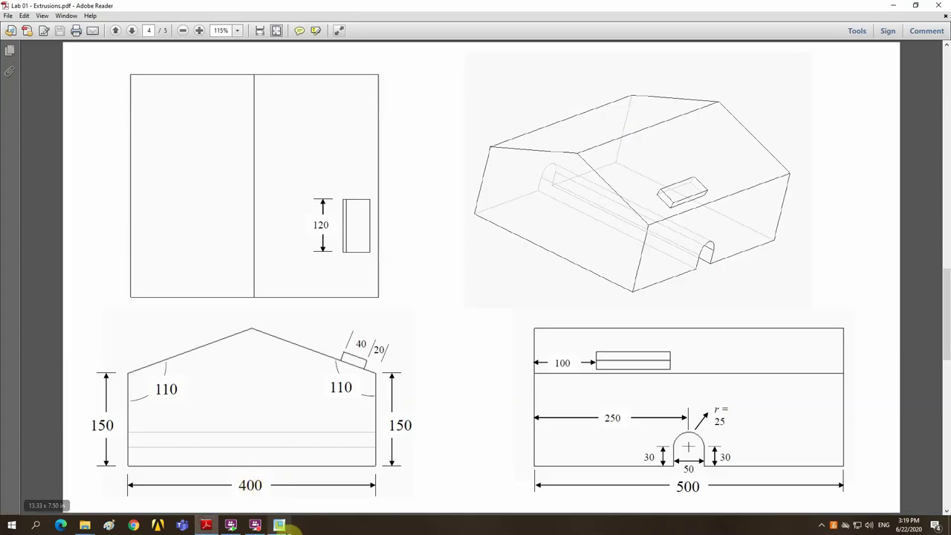
pyautogui.click(278, 525)
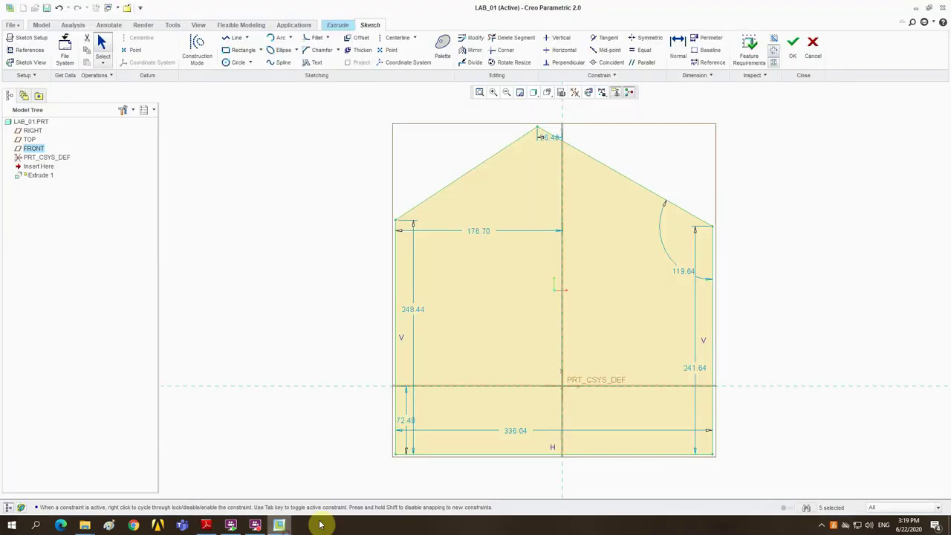
pyautogui.doubleClick(522, 434)
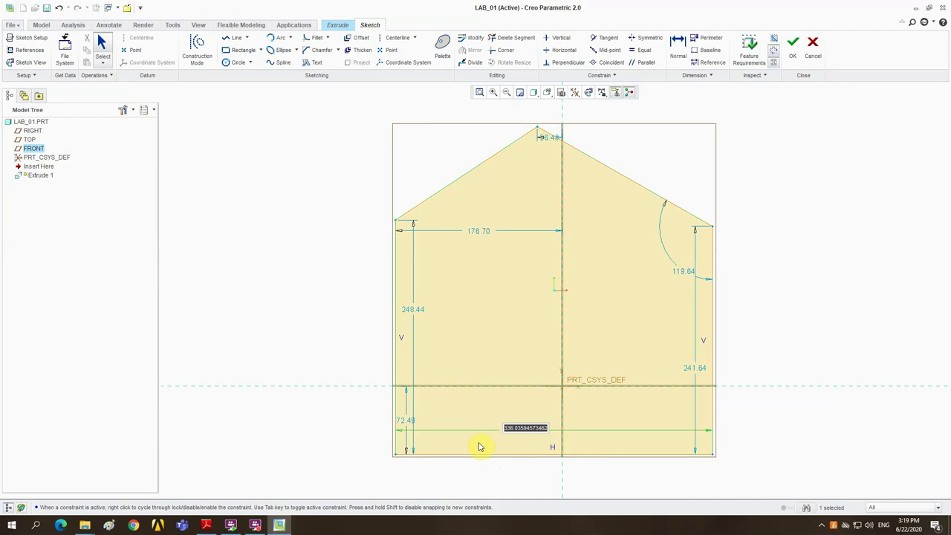
pyautogui.write('400')
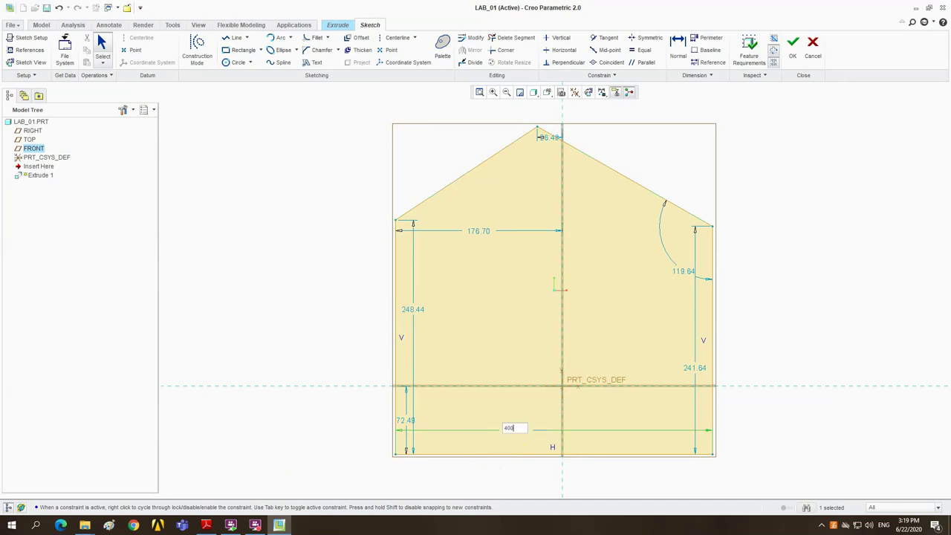
pyautogui.press('Return')
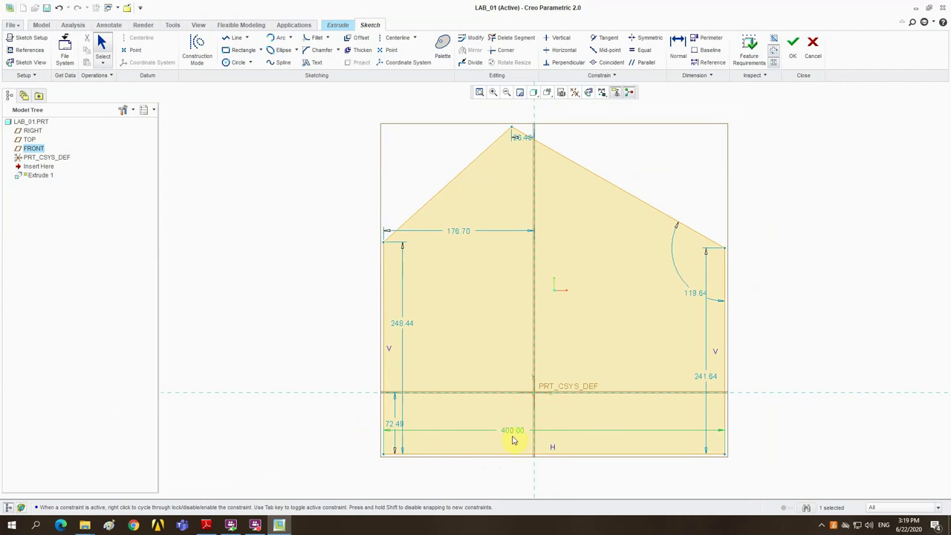
pyautogui.click(338, 431)
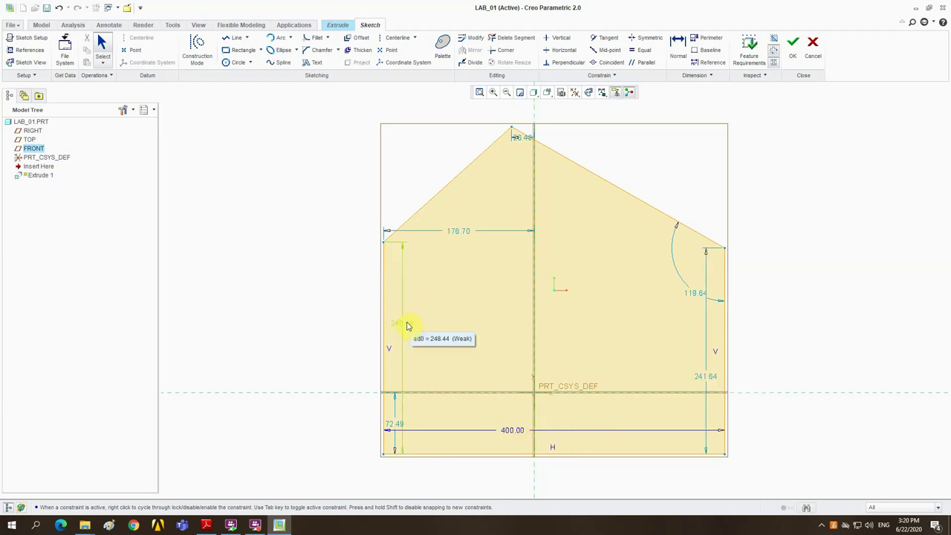
# Check the wall height in the Lab 01 PDF, return to Creo Parametric, and set the right vertical wall's height to 150.
pyautogui.click(207, 525)
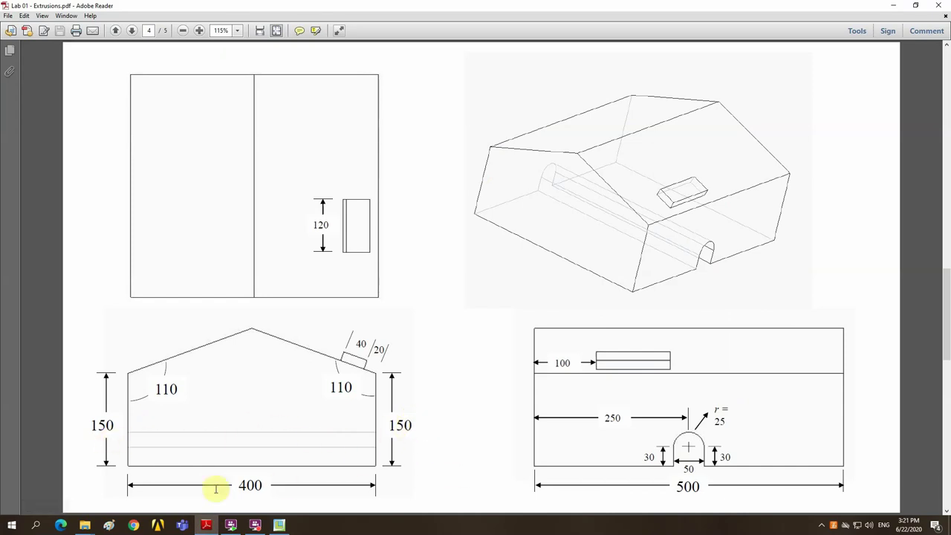
pyautogui.click(255, 525)
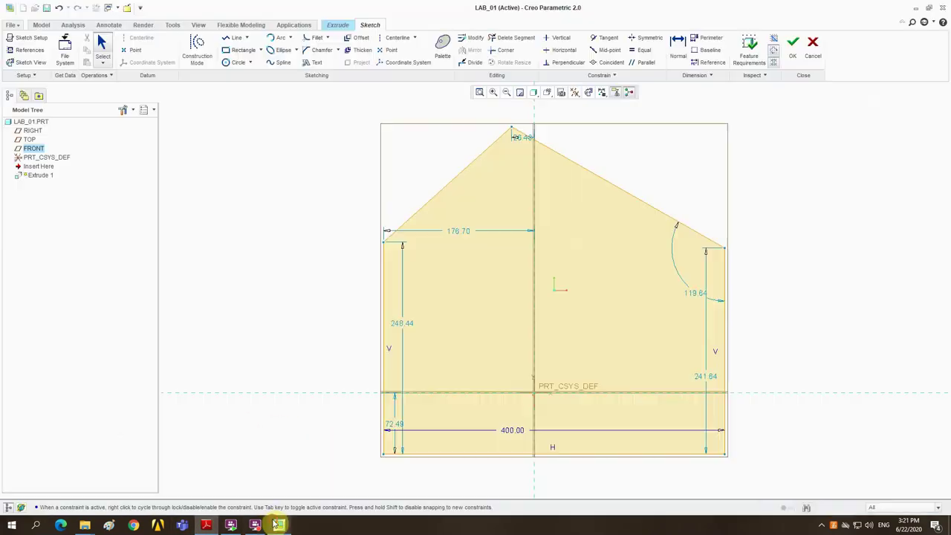
pyautogui.click(710, 381)
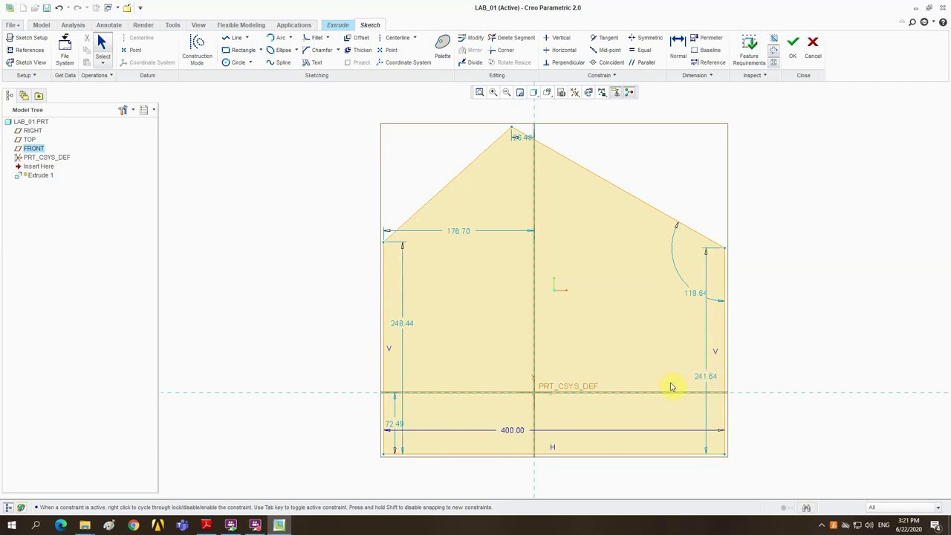
pyautogui.doubleClick(710, 379)
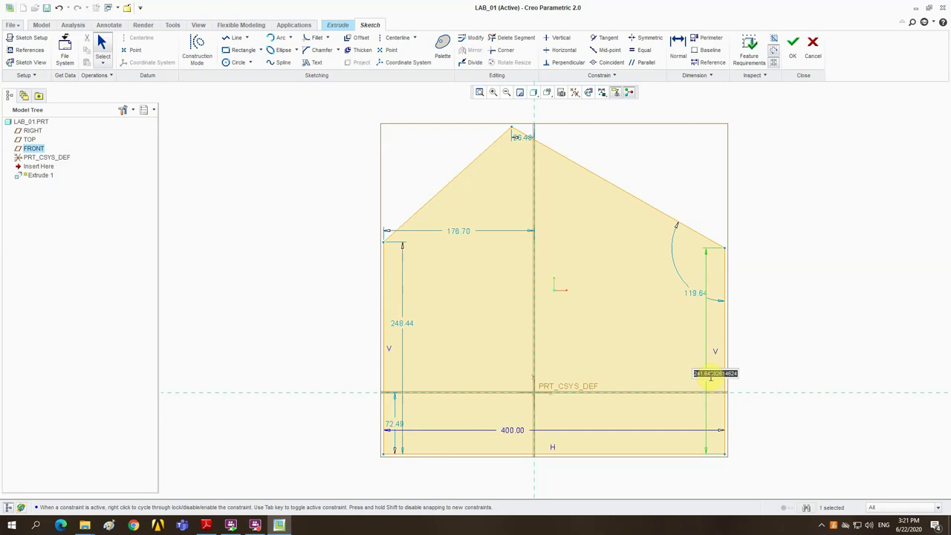
pyautogui.write('150')
pyautogui.press('Return')
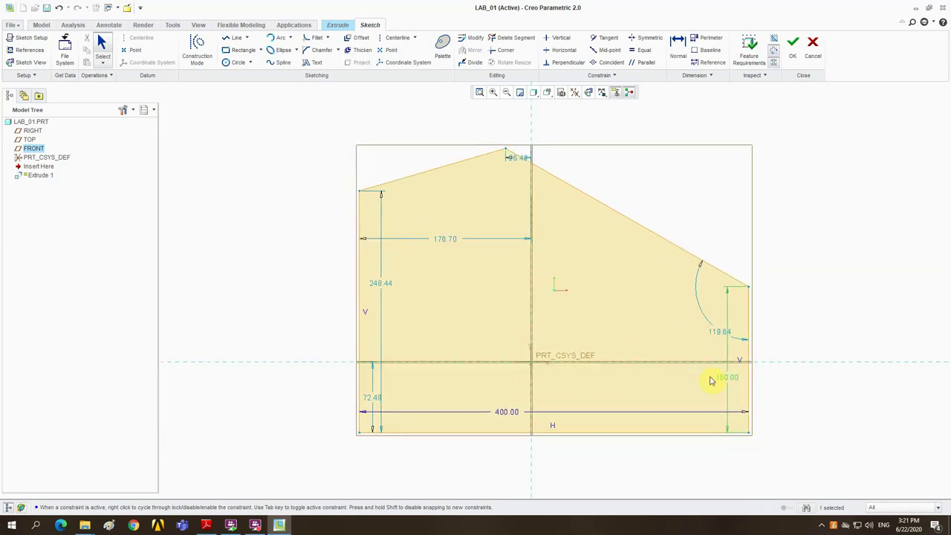
pyautogui.click(813, 394)
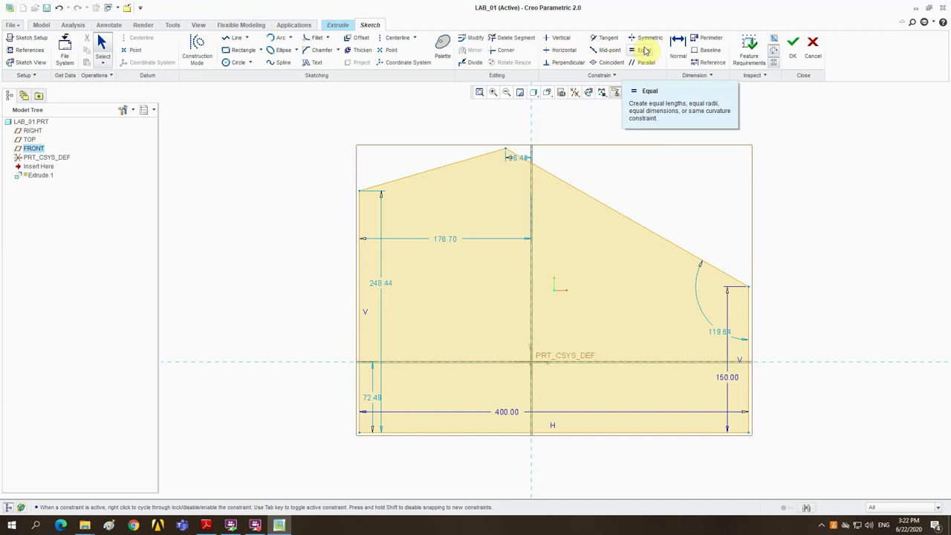
# Apply an Equal constraint between the right and left vertical walls of the house profile.
pyautogui.click(645, 51)
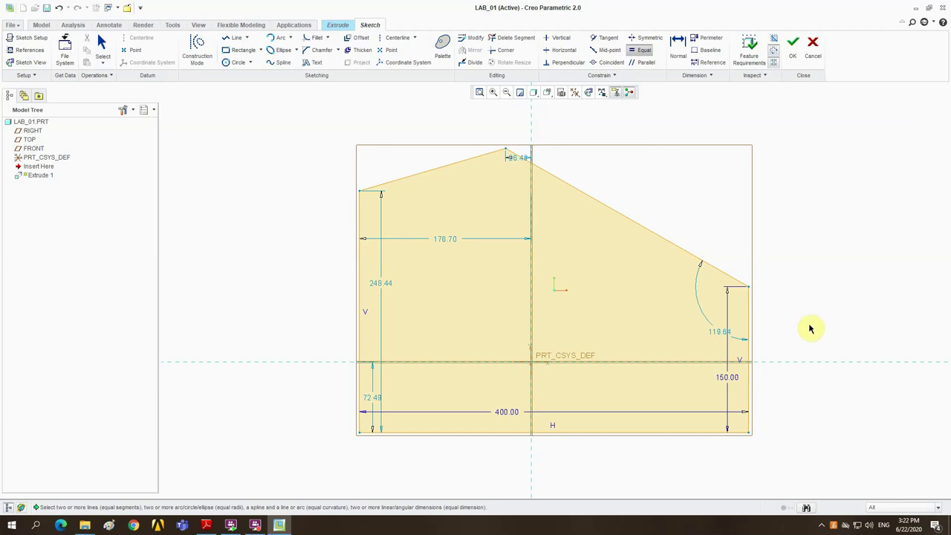
pyautogui.click(750, 329)
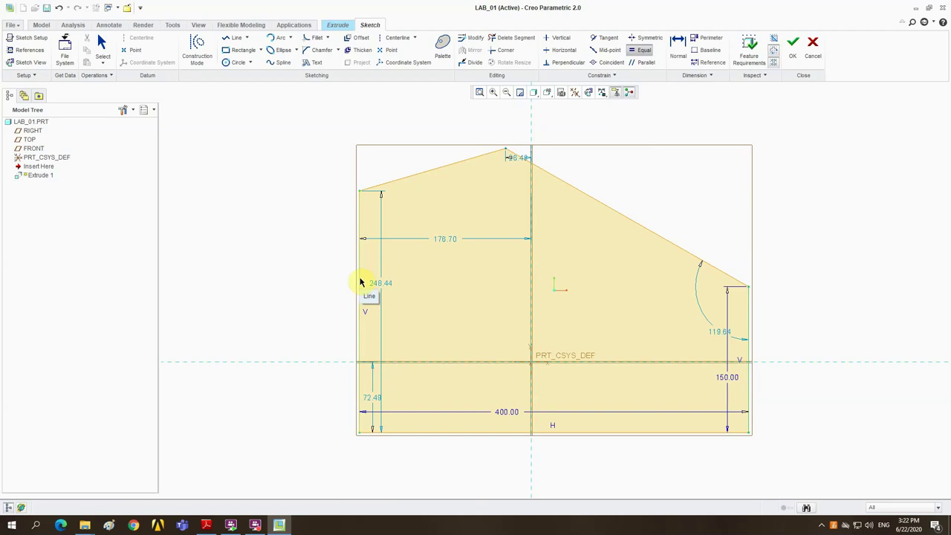
pyautogui.click(360, 282)
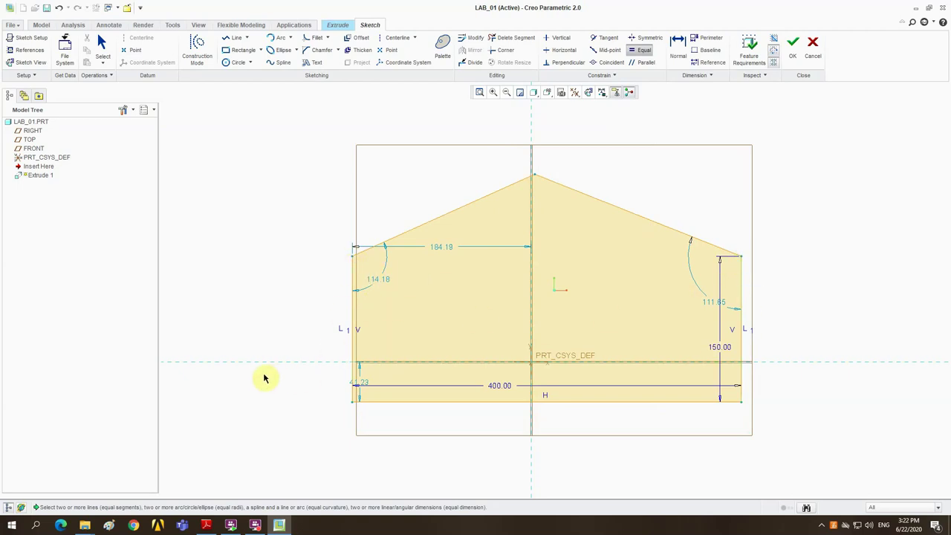
pyautogui.scroll(-1, 276, 362)
pyautogui.scroll(1, 277, 362)
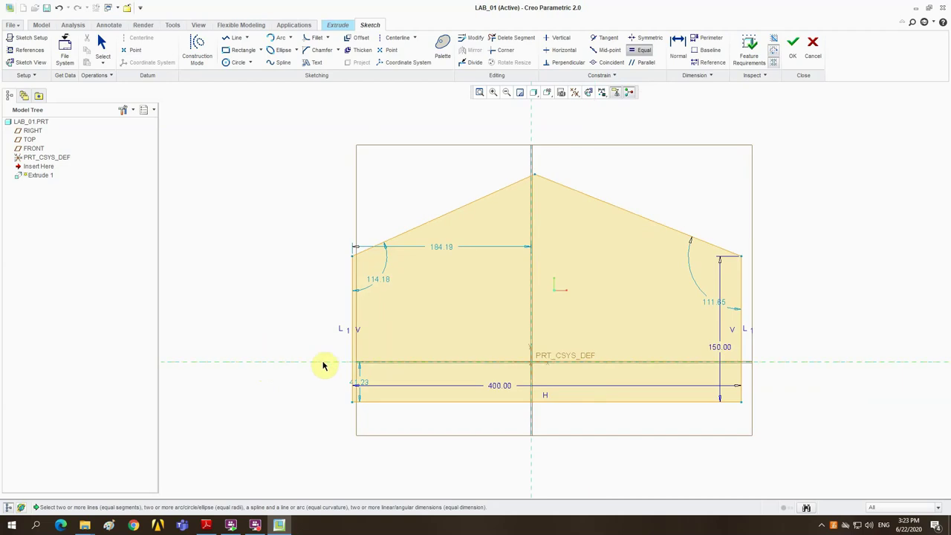
pyautogui.scroll(-1, 316, 351)
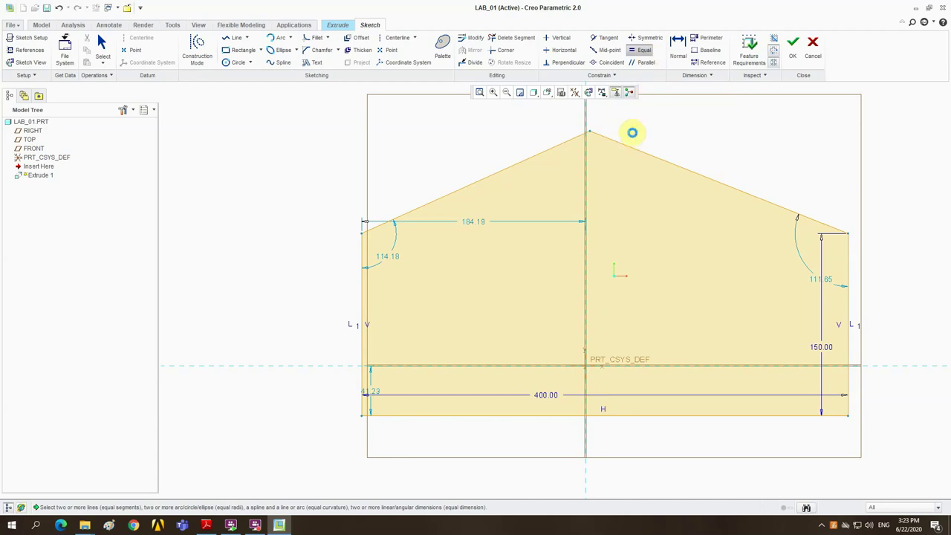
pyautogui.middleClick(634, 136)
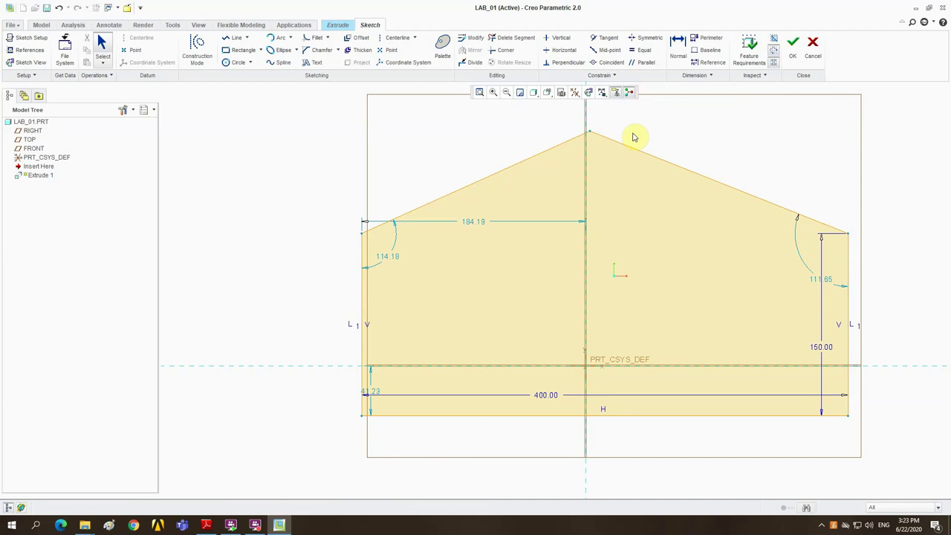
pyautogui.click(480, 92)
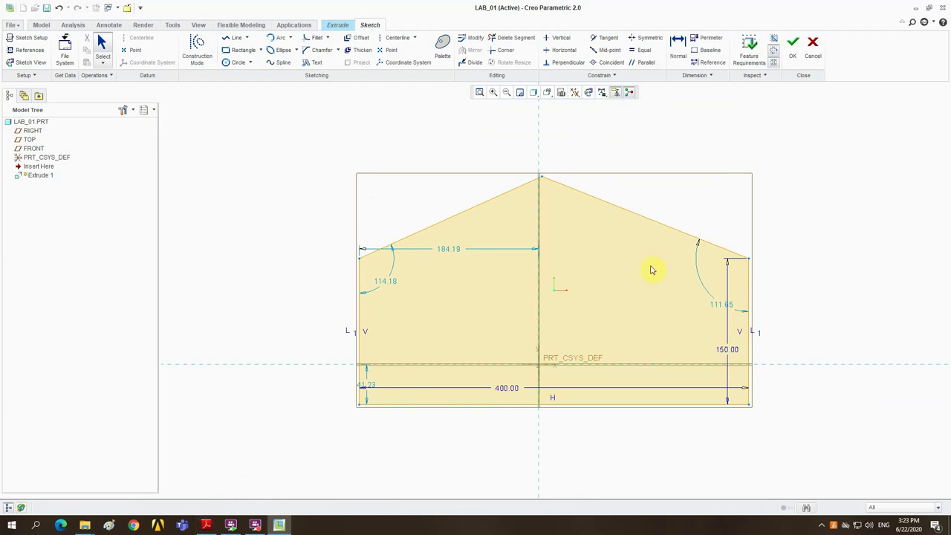
# Check the roof angles in the Lab 01 PDF, return to Creo Parametric, and set the right roof-to-wall angle to 110.
pyautogui.click(206, 525)
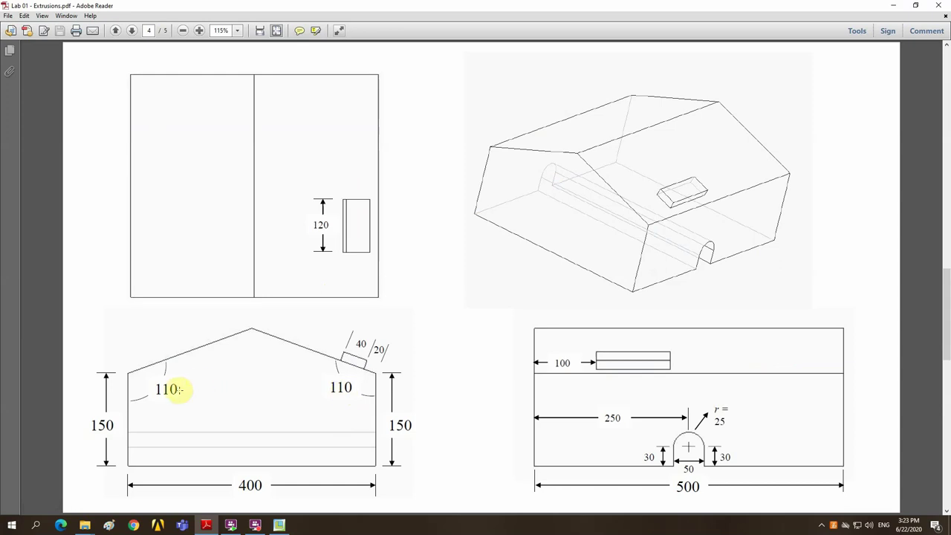
pyautogui.click(275, 525)
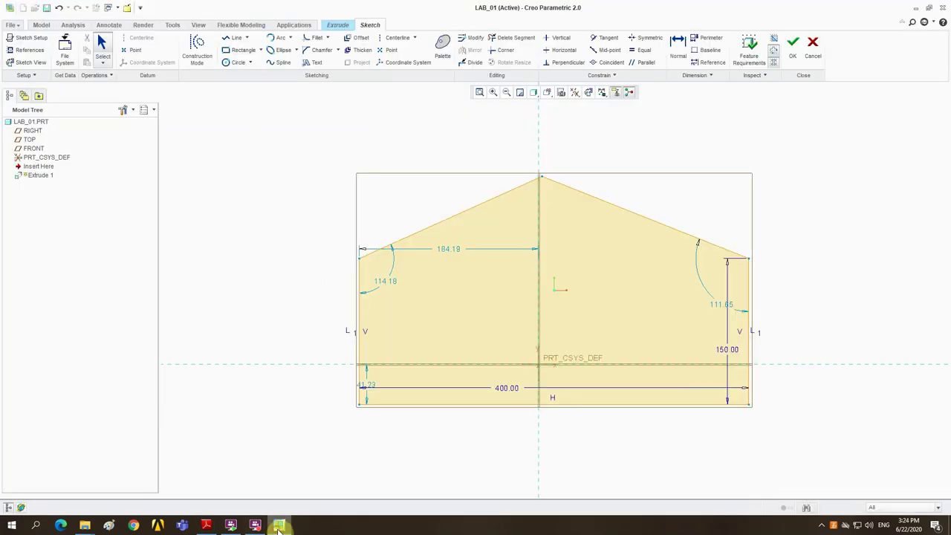
pyautogui.doubleClick(714, 307)
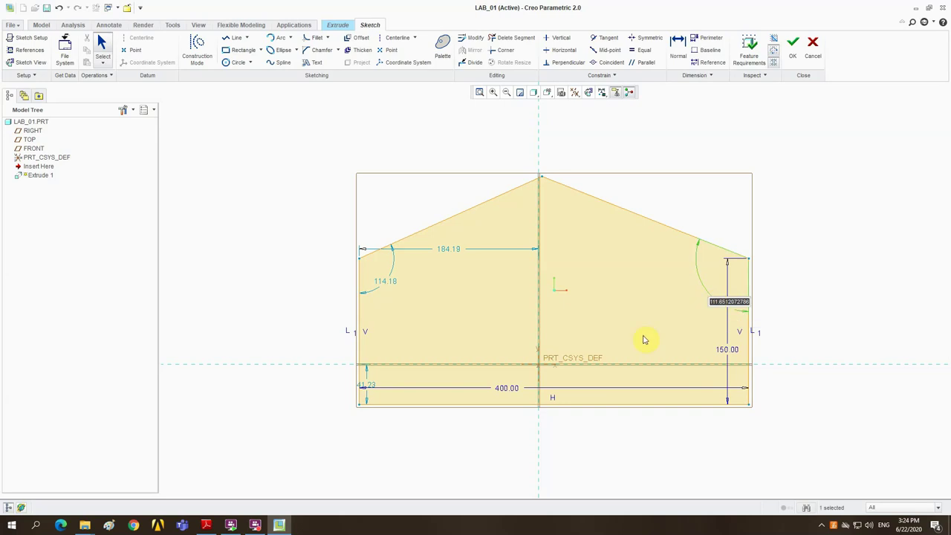
pyautogui.write('12')
pyautogui.press('BackSpace')
pyautogui.write('150')
pyautogui.press('Return')
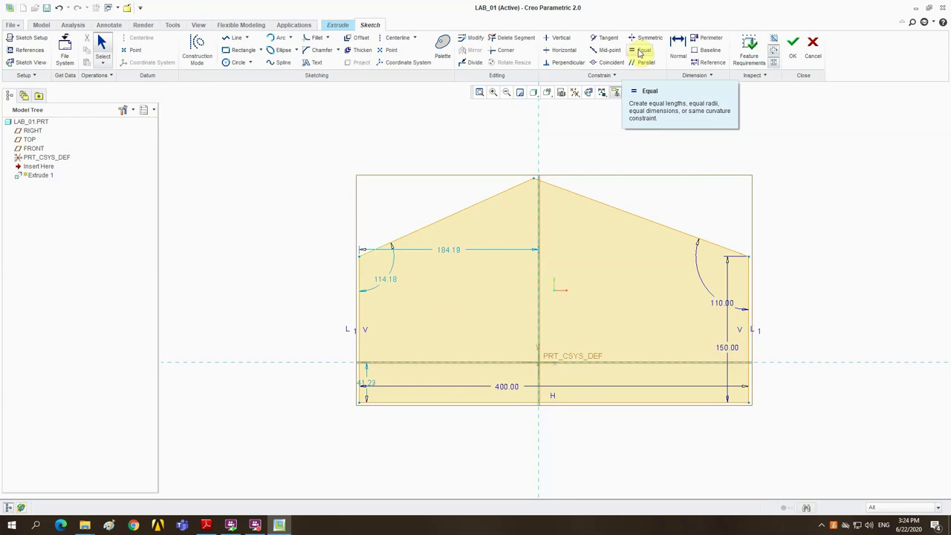
# Set the left roof-to-wall angle of the house profile to 110 and finish the sketch.
pyautogui.doubleClick(392, 285)
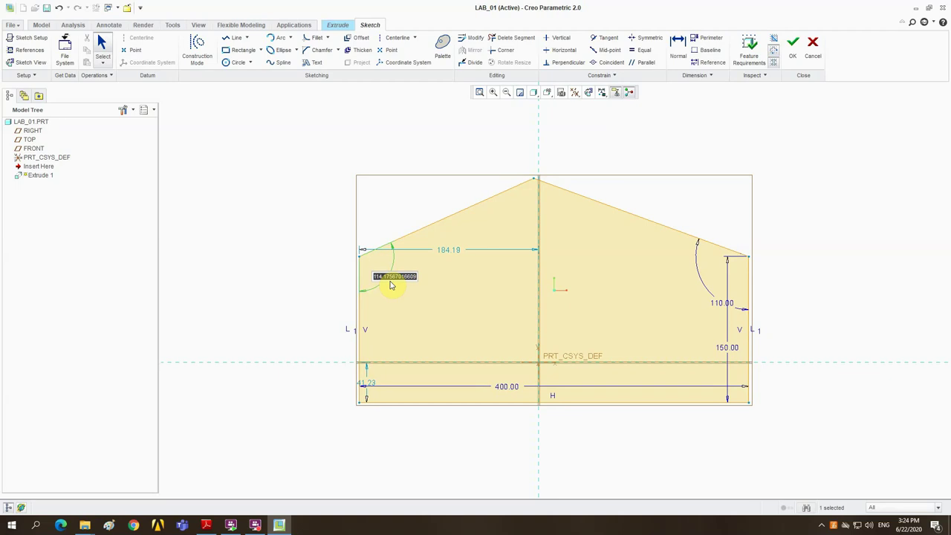
pyautogui.write('110')
pyautogui.press('Return')
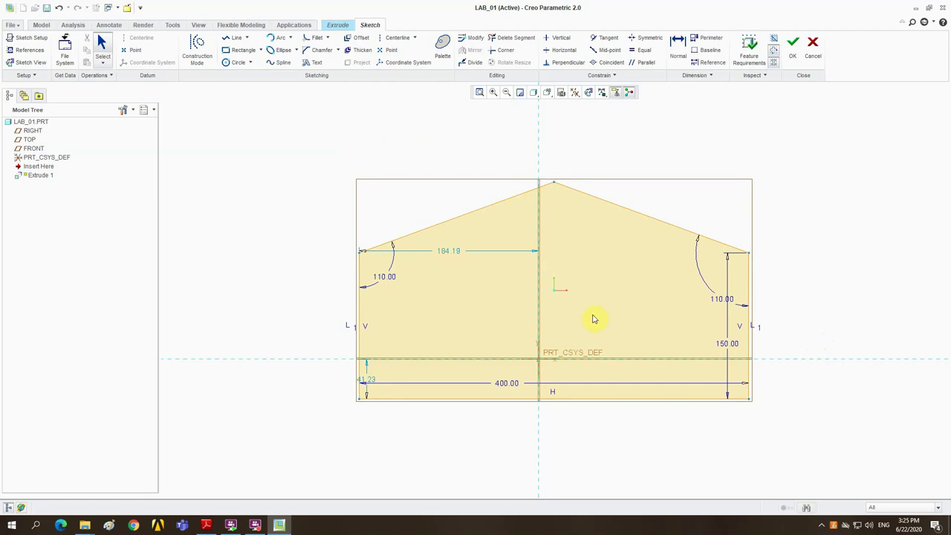
pyautogui.click(794, 60)
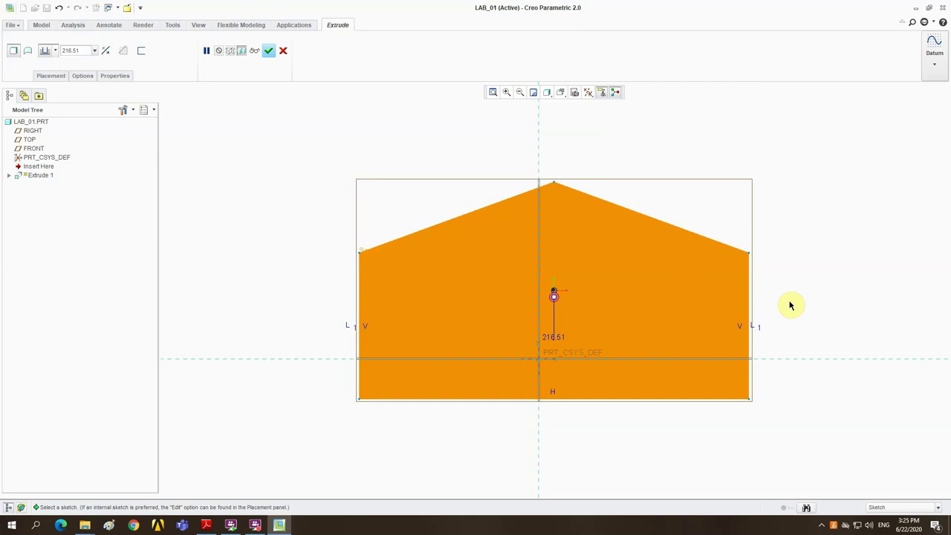
# Examine the house extrusion preview from several angles, including its depth direction relative to the sketch plane.
pyautogui.moveTo(790, 304)
pyautogui.mouseDown(button='middle')
pyautogui.moveTo(780, 305)
pyautogui.moveTo(781, 265)
pyautogui.mouseUp(button='middle')
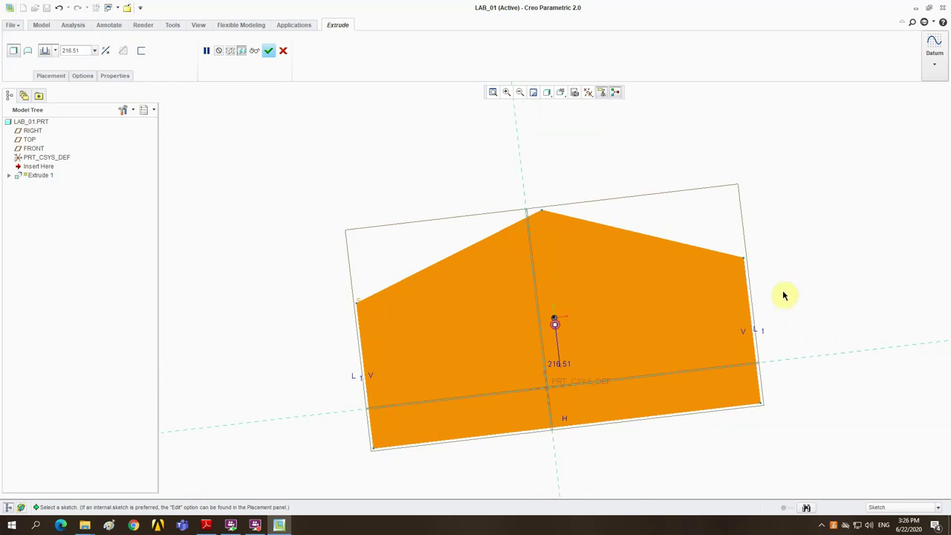
pyautogui.scroll(1, 791, 290)
pyautogui.scroll(-3, 792, 291)
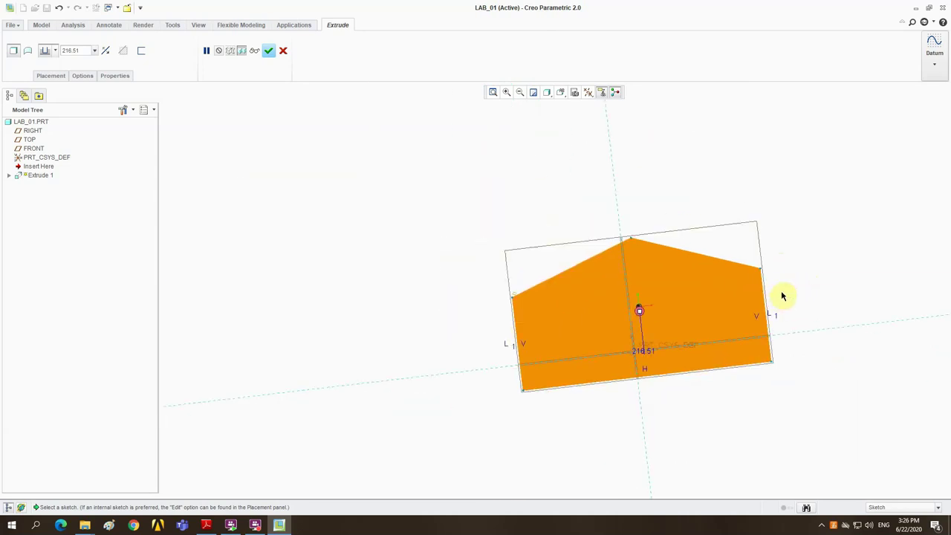
pyautogui.moveTo(777, 285); pyautogui.dragTo(744, 309, button='middle')
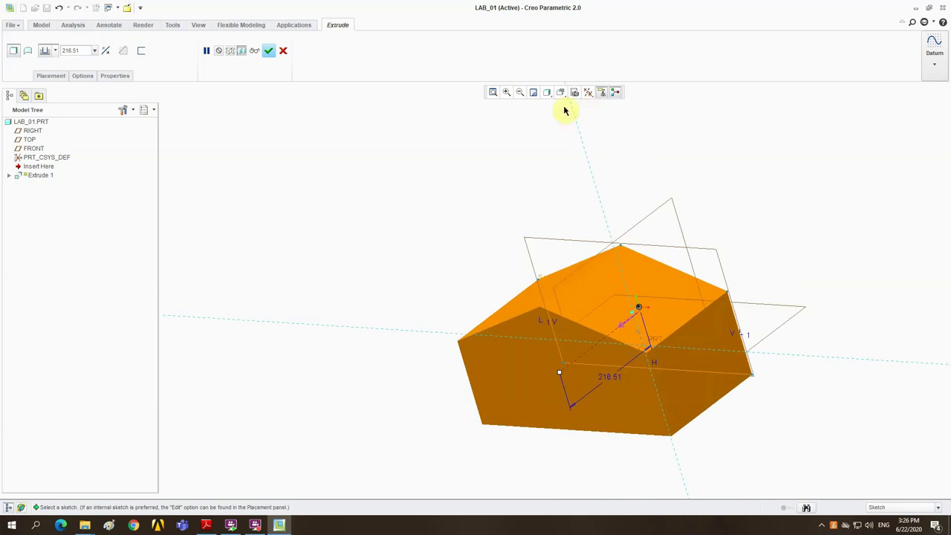
pyautogui.click(491, 91)
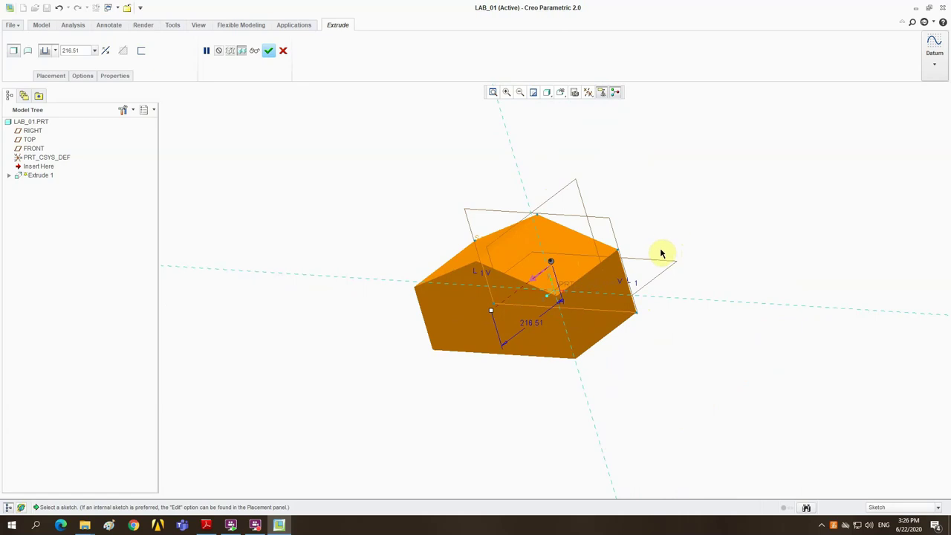
pyautogui.moveTo(649, 242)
pyautogui.mouseDown(button='middle')
pyautogui.moveTo(751, 212)
pyautogui.moveTo(627, 259)
pyautogui.moveTo(652, 244)
pyautogui.moveTo(662, 254)
pyautogui.mouseUp(button='middle')
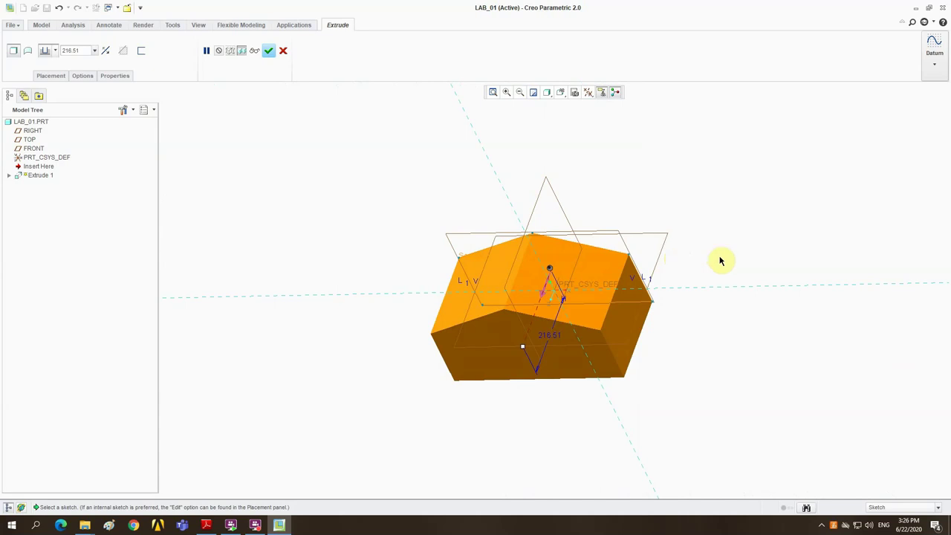
pyautogui.click(494, 94)
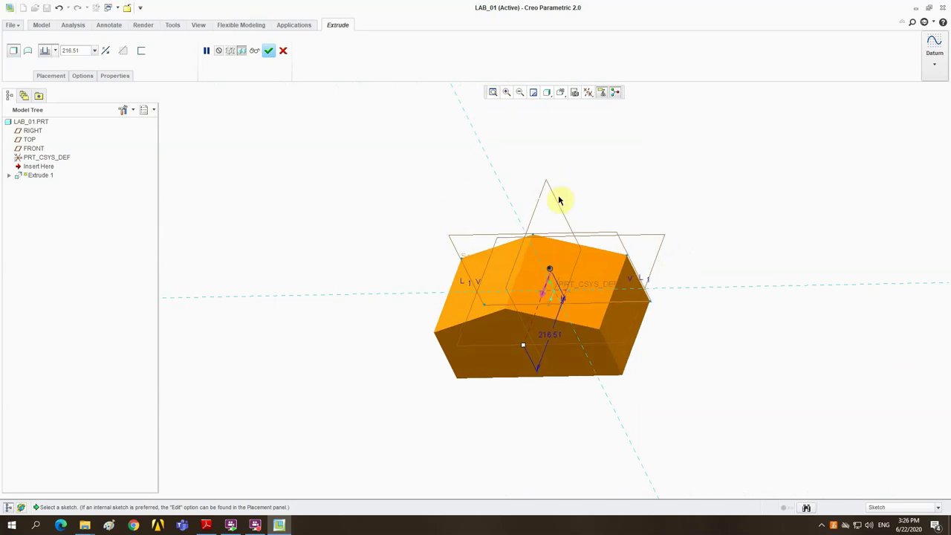
pyautogui.scroll(1, 672, 367)
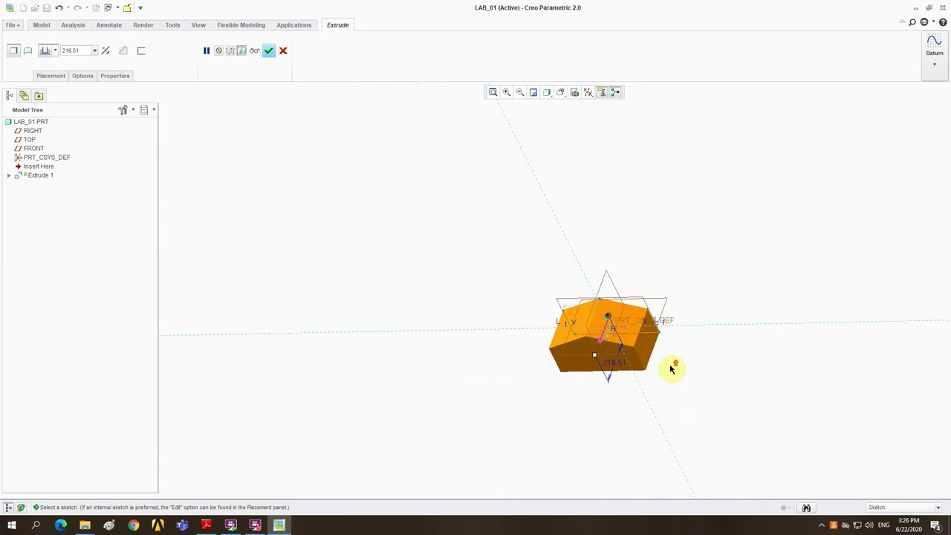
pyautogui.scroll(-4, 673, 367)
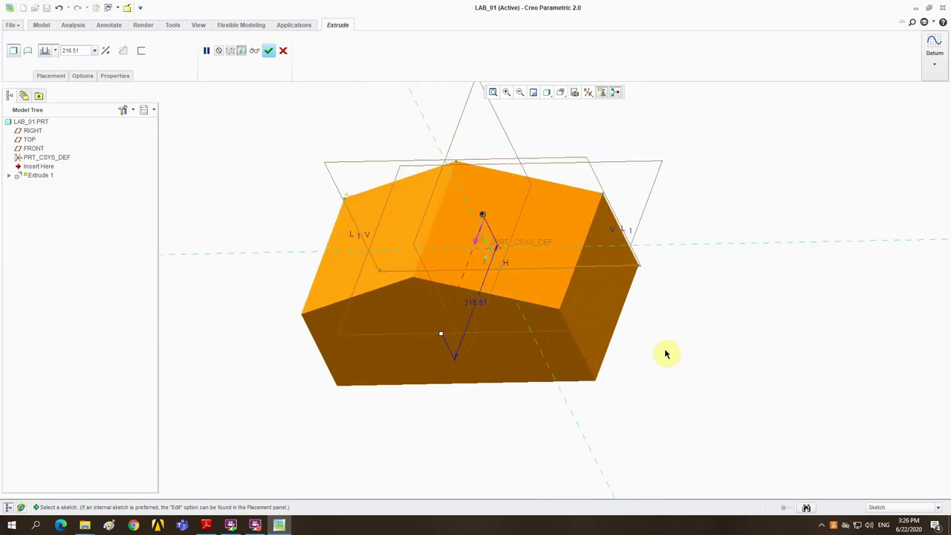
pyautogui.moveTo(673, 352); pyautogui.dragTo(659, 337, button='middle')
pyautogui.click(660, 345)
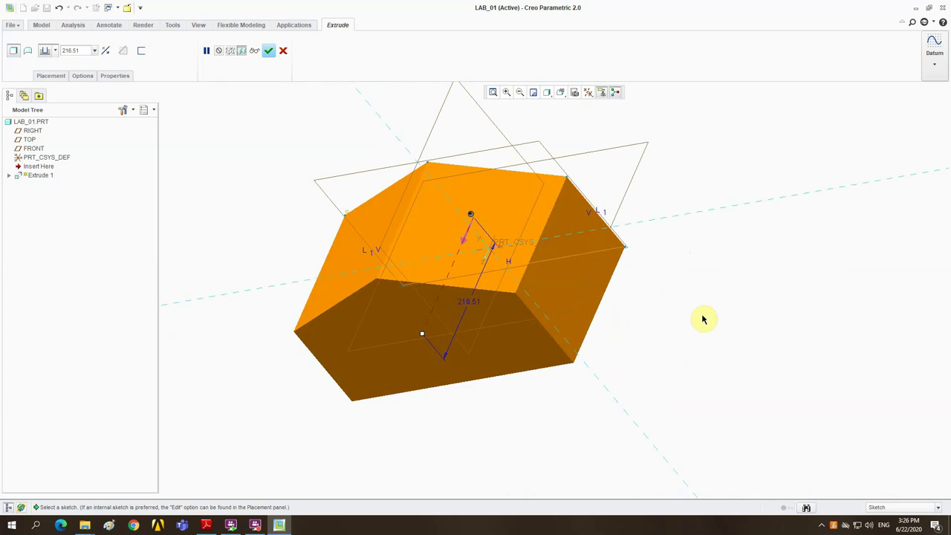
# Flip the extrusion to the opposite side of the sketch plane.
pyautogui.click(461, 248)
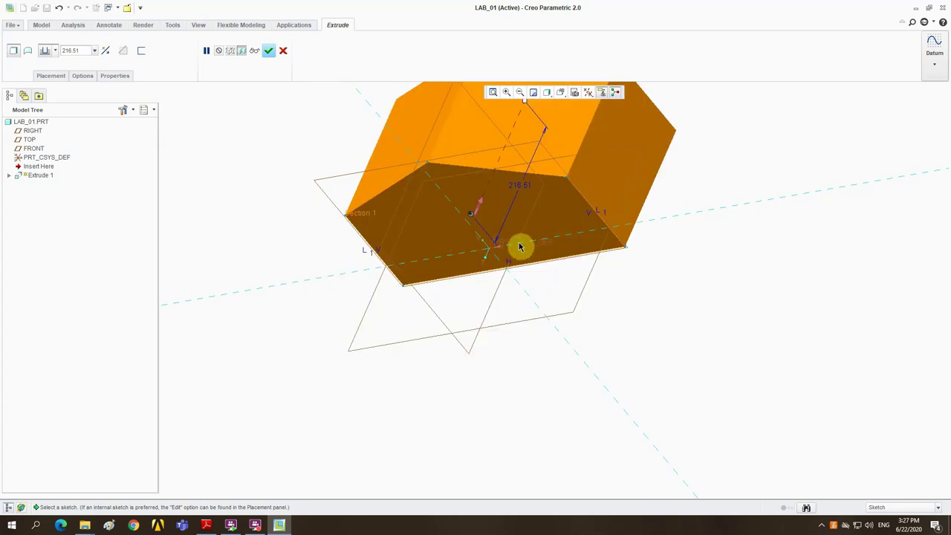
pyautogui.moveTo(520, 248)
pyautogui.mouseDown(button='middle')
pyautogui.moveTo(503, 260)
pyautogui.moveTo(524, 246)
pyautogui.moveTo(508, 263)
pyautogui.moveTo(502, 334)
pyautogui.moveTo(520, 335)
pyautogui.mouseUp(button='middle')
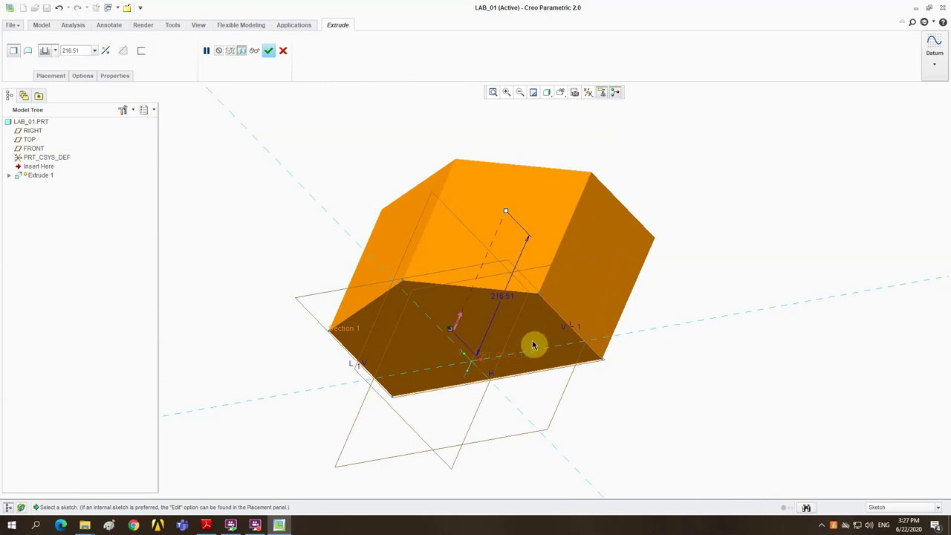
pyautogui.moveTo(535, 322); pyautogui.dragTo(493, 334, button='middle')
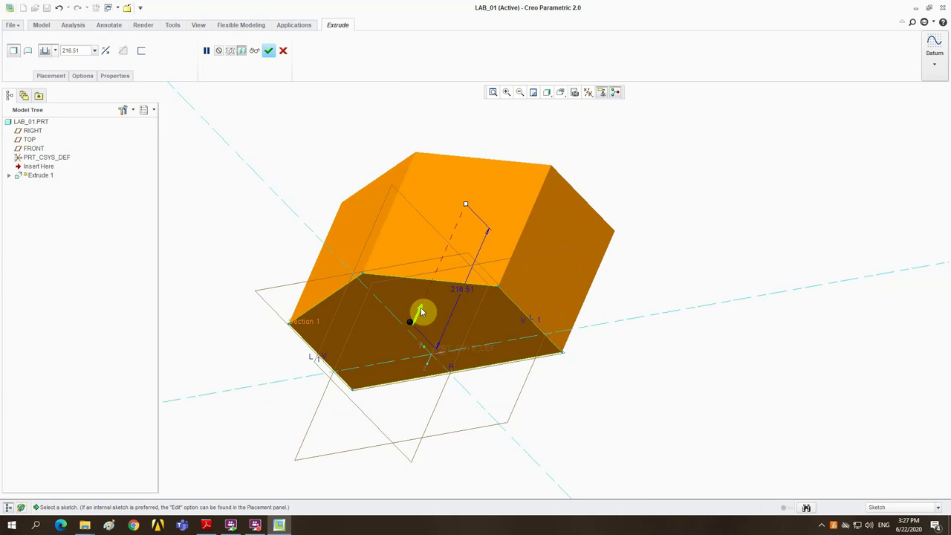
# Try reversing the extrusion's depth direction back and forth across the sketch plane.
pyautogui.click(421, 311)
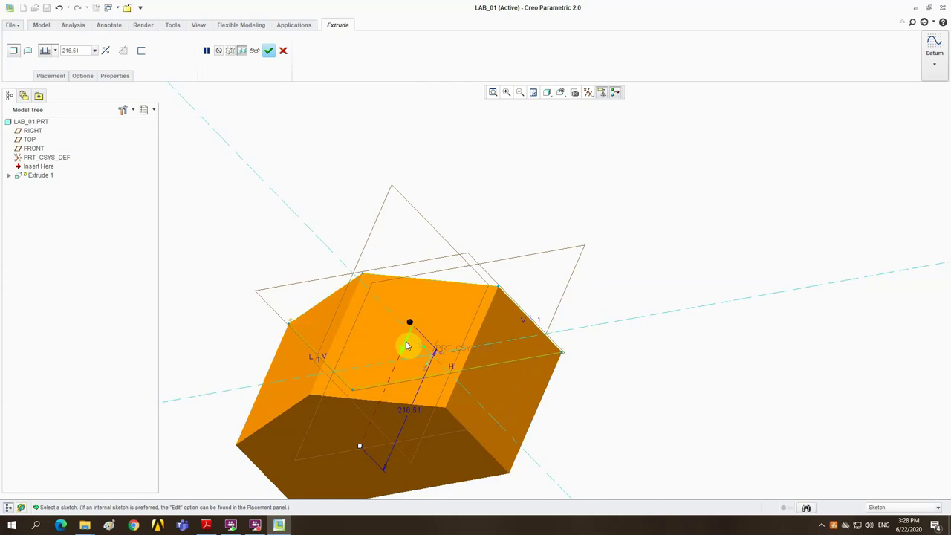
pyautogui.click(105, 52)
pyautogui.click(106, 52)
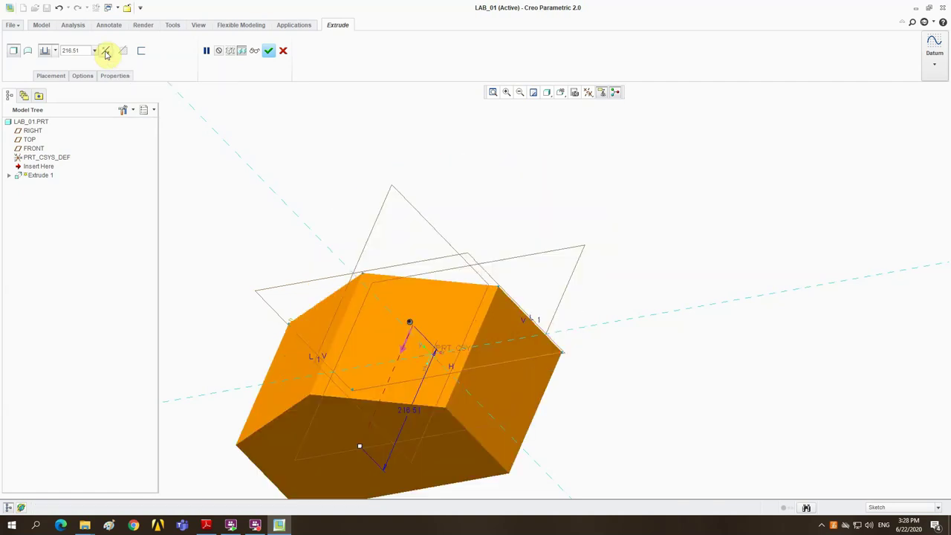
pyautogui.click(106, 52)
pyautogui.click(105, 52)
pyautogui.click(405, 351)
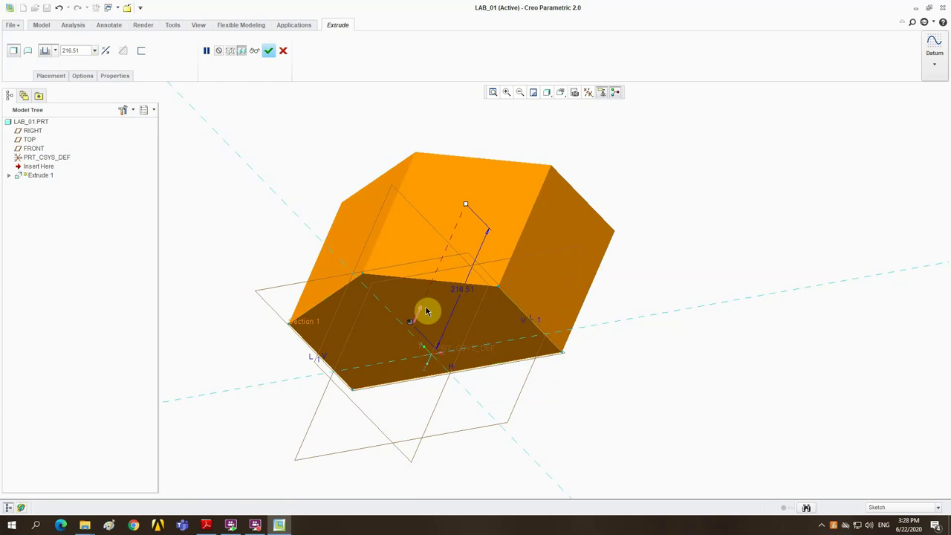
pyautogui.click(420, 315)
pyautogui.click(410, 331)
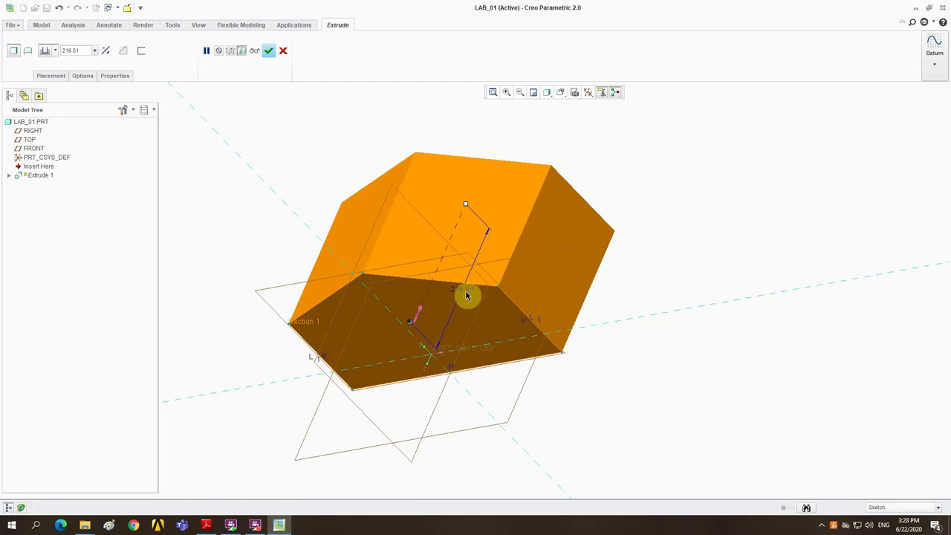
# Set the extrusion depth to 500, compare it with the side view in the Lab 01 PDF, and return to Creo Parametric.
pyautogui.click(70, 51)
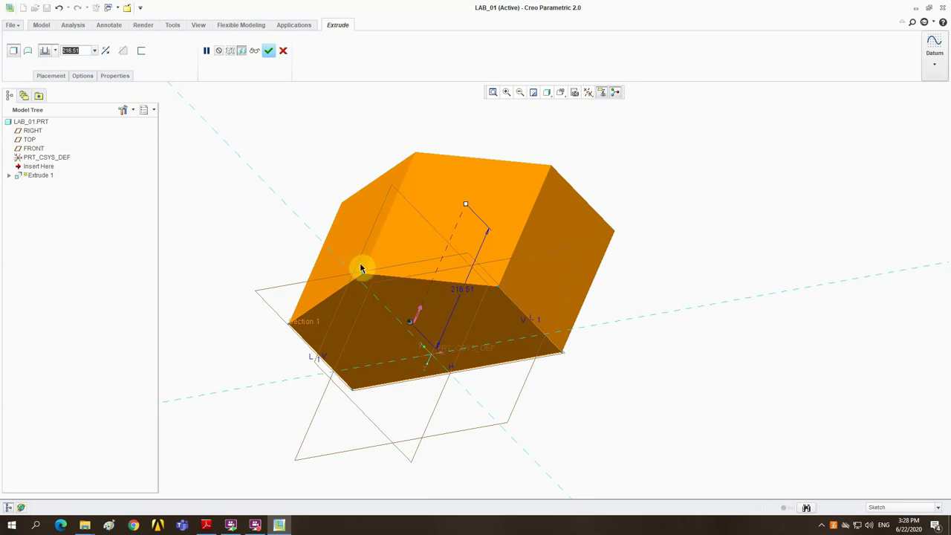
pyautogui.doubleClick(462, 288)
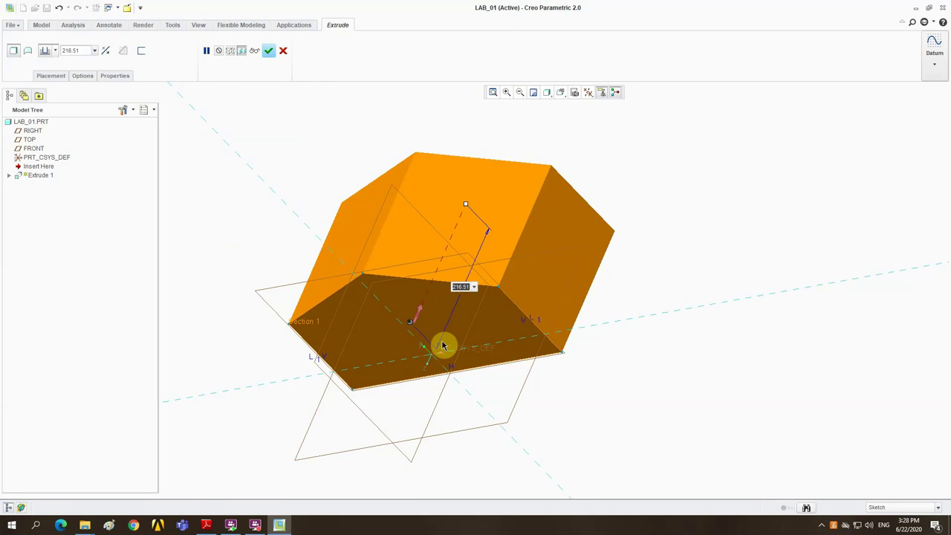
pyautogui.write('500')
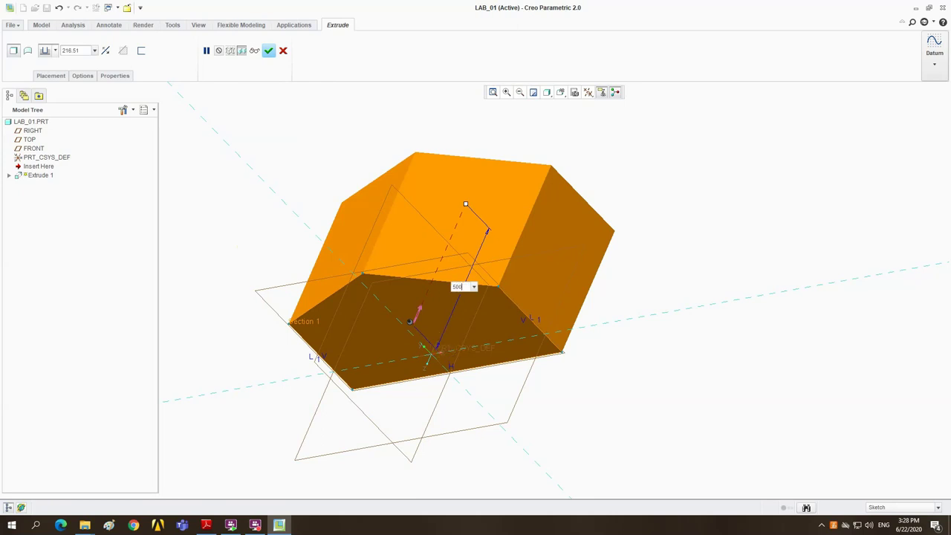
pyautogui.press('Return')
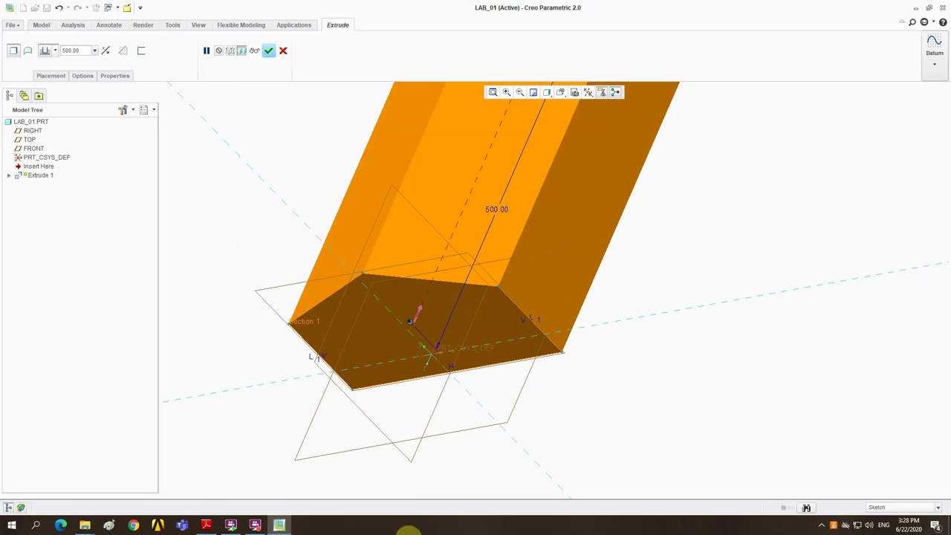
pyautogui.click(205, 526)
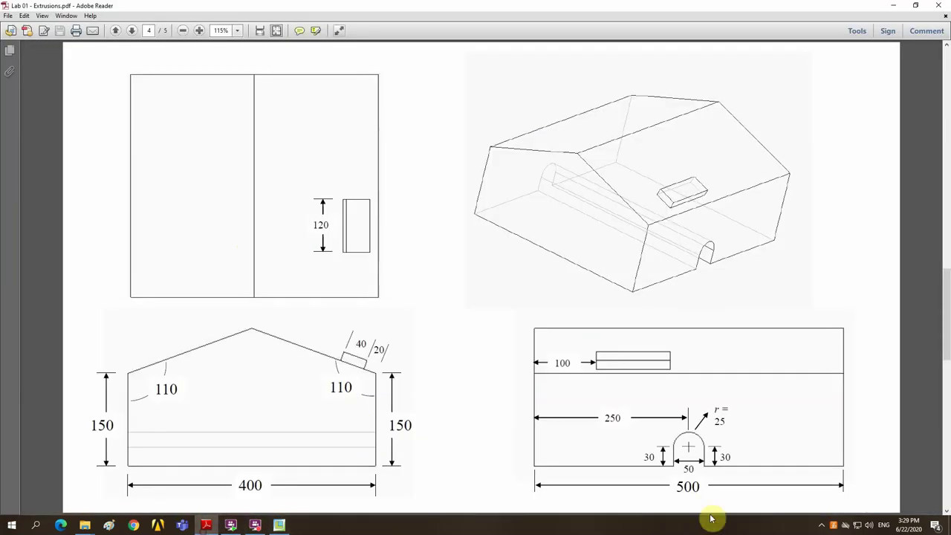
pyautogui.click(279, 525)
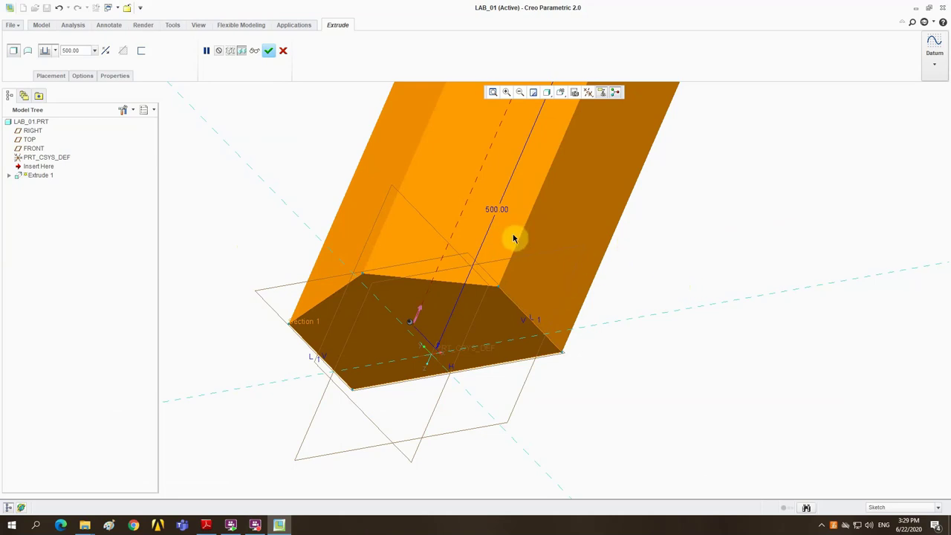
# Inspect the house extrusion preview in an upright 3D view and accept the extrusion feature.
pyautogui.click(493, 91)
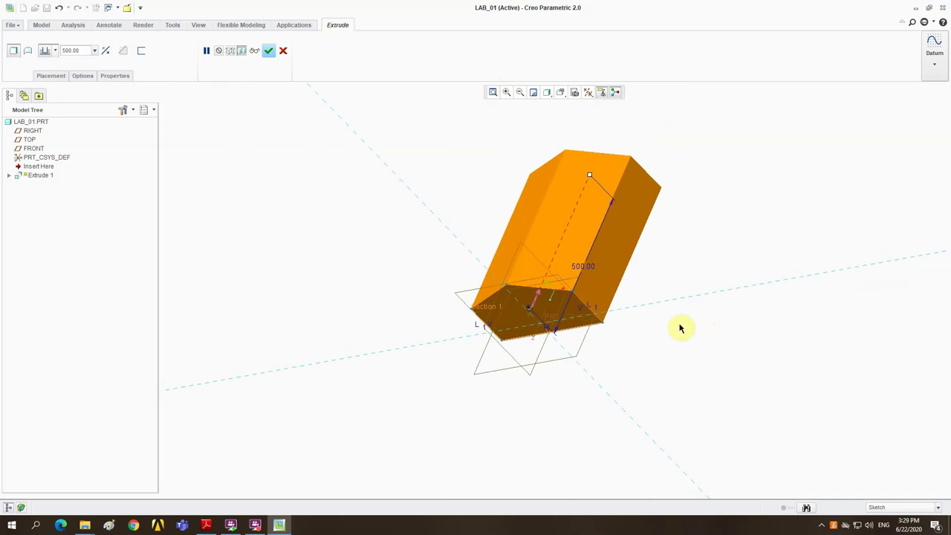
pyautogui.keyDown('ctrl'); pyautogui.moveTo(649, 327); pyautogui.dragTo(314, 340, button='middle'); pyautogui.keyUp('ctrl')
pyautogui.scroll(3, 340, 339)
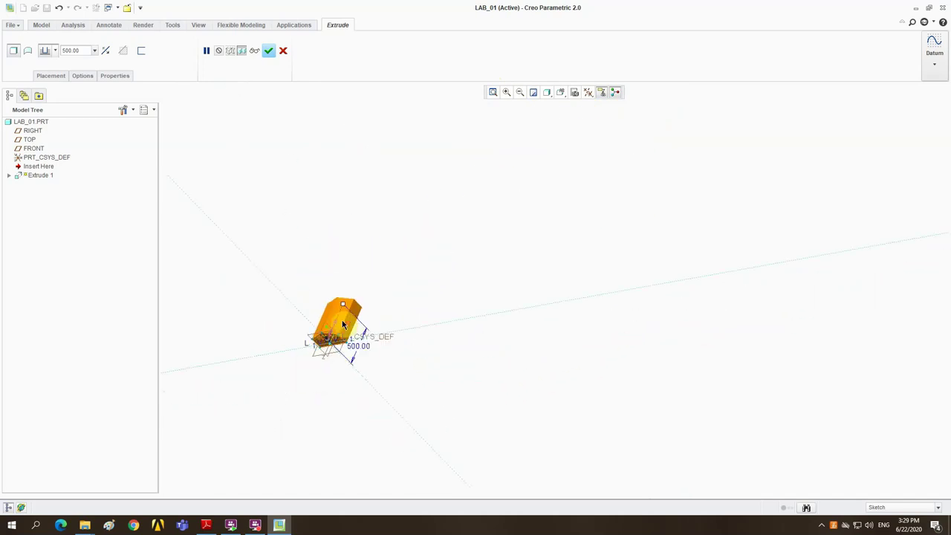
pyautogui.scroll(-5, 343, 325)
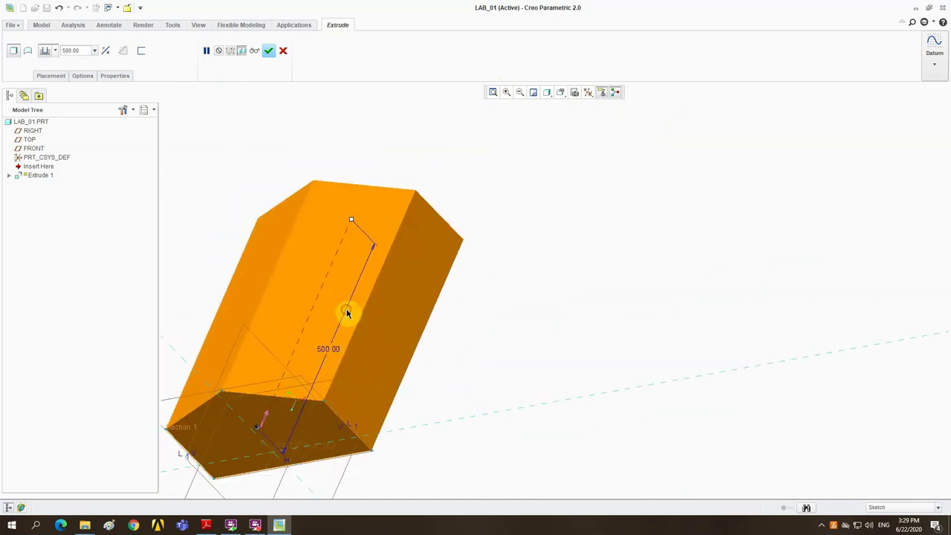
pyautogui.keyDown('shift'); pyautogui.moveTo(450, 327); pyautogui.dragTo(656, 293, button='middle'); pyautogui.keyUp('shift')
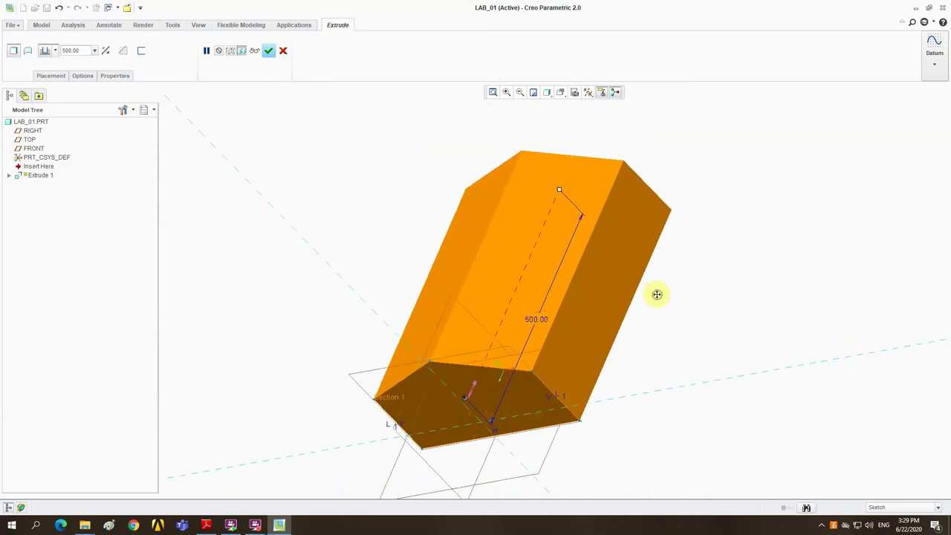
pyautogui.moveTo(608, 370); pyautogui.dragTo(331, 233, button='middle')
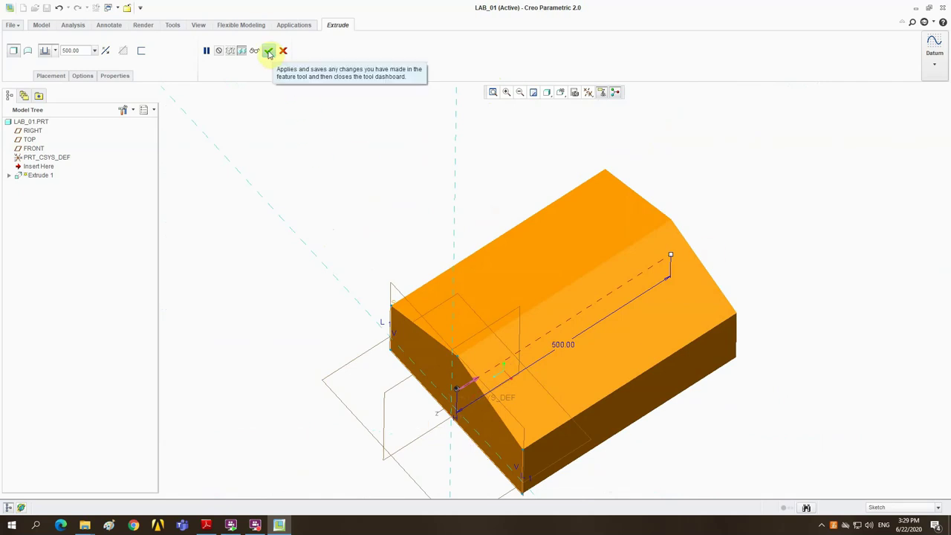
pyautogui.click(269, 52)
pyautogui.click(545, 312)
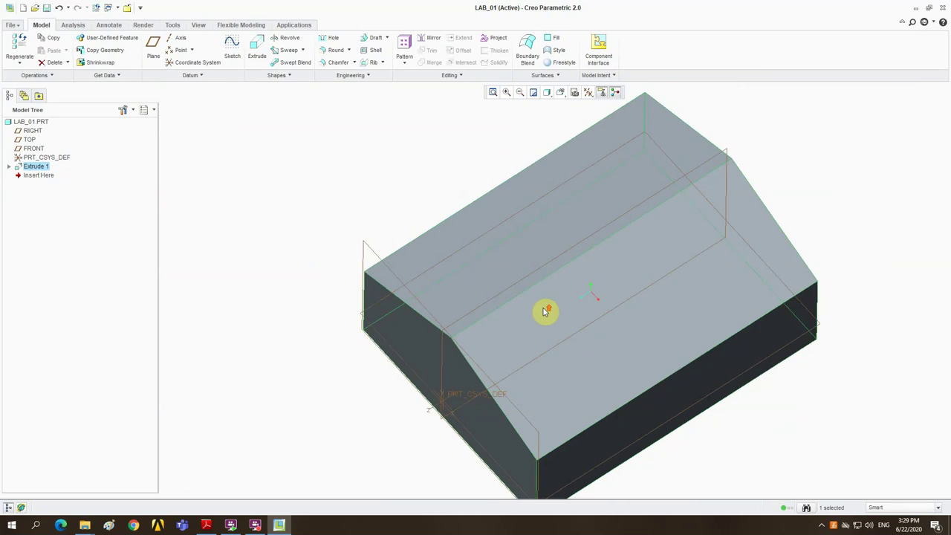
# Hide all datum axes, points, coordinate systems and planes in the model view.
pyautogui.scroll(-2, 544, 312)
pyautogui.click(352, 245)
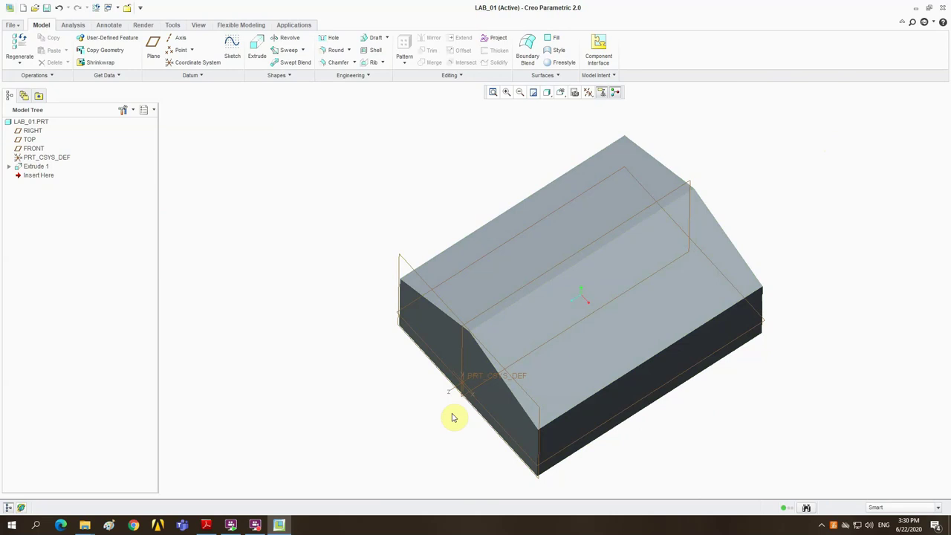
pyautogui.click(589, 94)
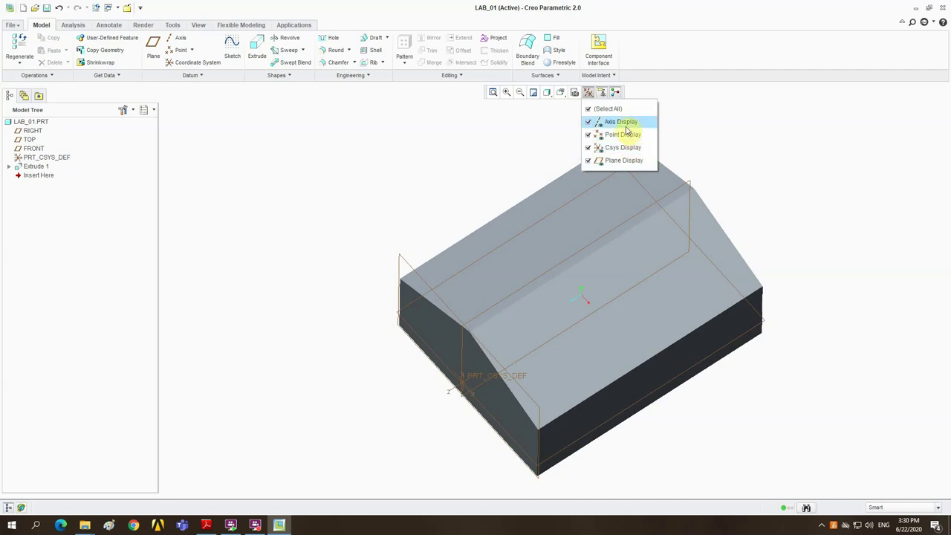
pyautogui.click(588, 110)
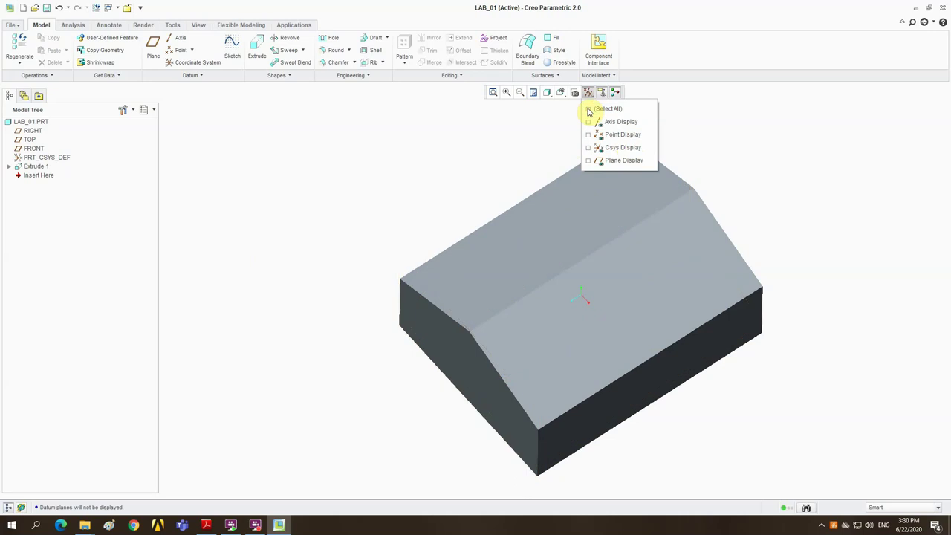
pyautogui.click(589, 110)
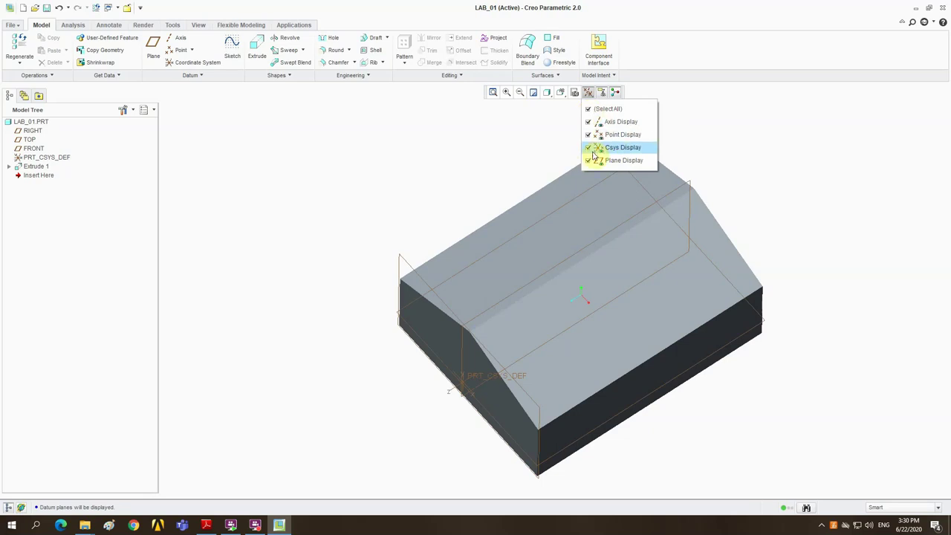
pyautogui.click(591, 110)
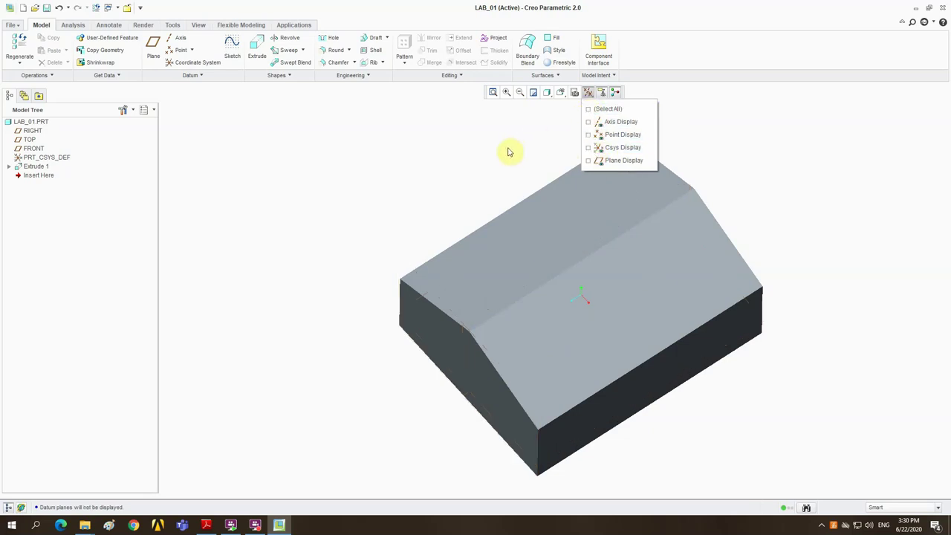
pyautogui.click(510, 148)
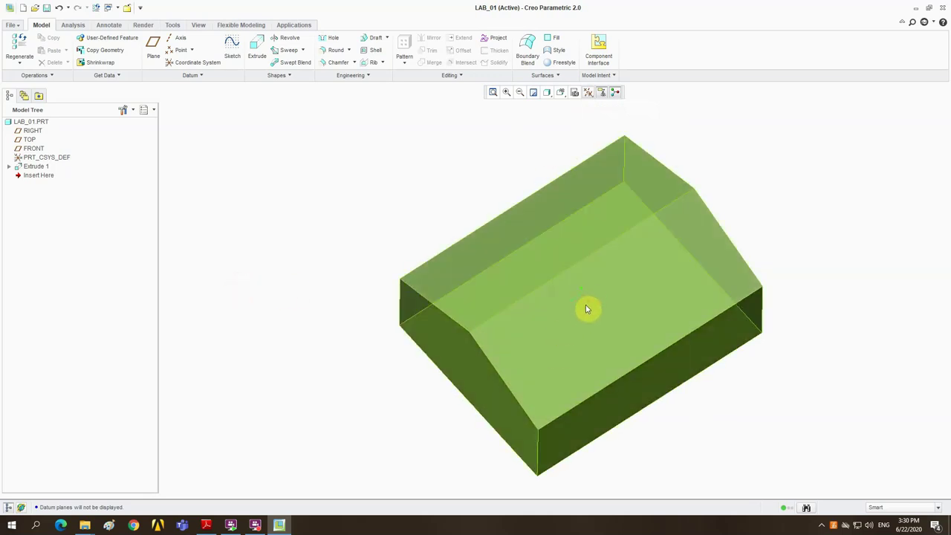
# Toggle the spin center display on and off, leaving it hidden.
pyautogui.click(609, 93)
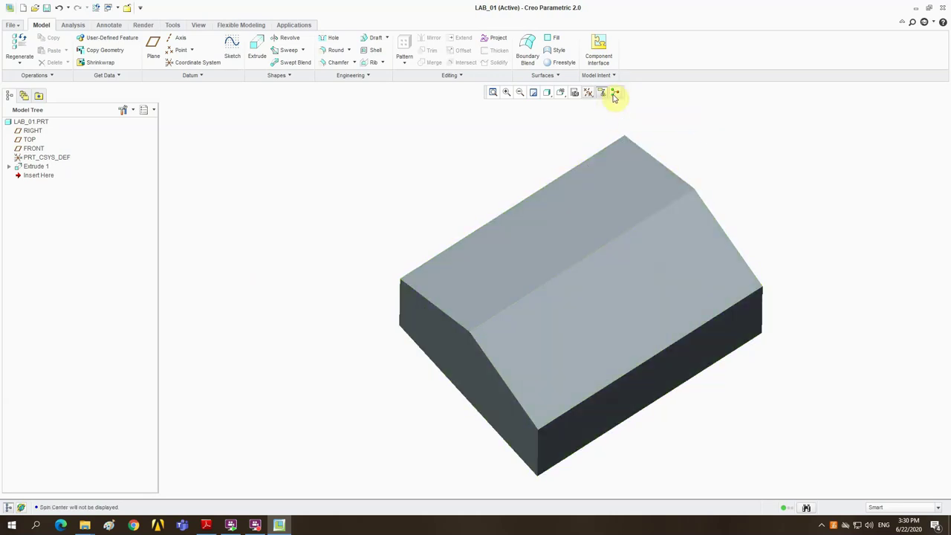
pyautogui.click(616, 95)
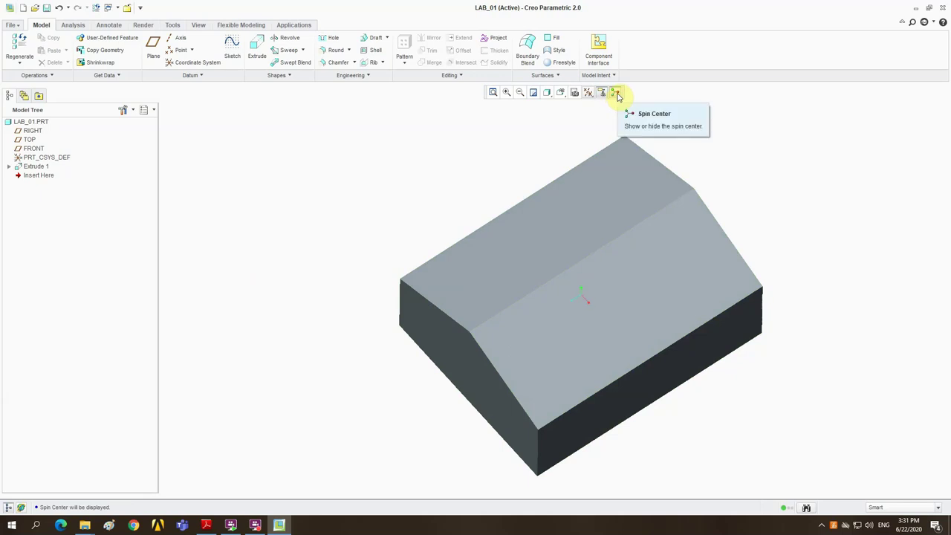
pyautogui.click(616, 95)
pyautogui.click(617, 95)
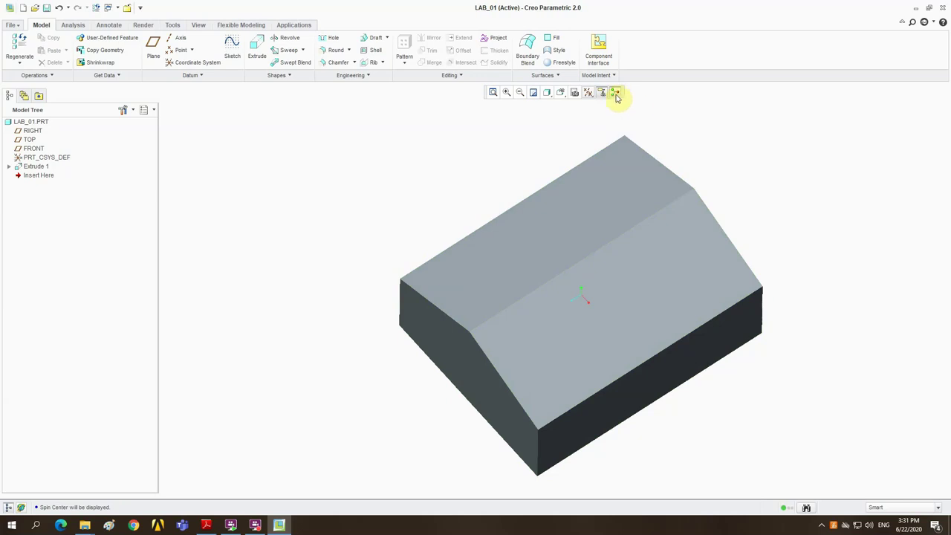
pyautogui.click(617, 95)
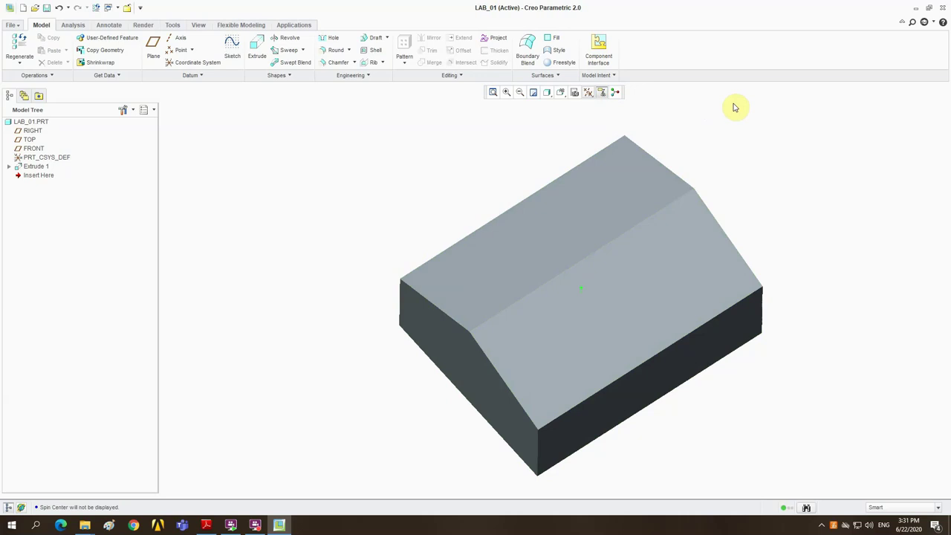
# View the house model in the FRONT, TOP, BACK and LEFT orientations, then return it to Standard Orientation.
pyautogui.click(561, 92)
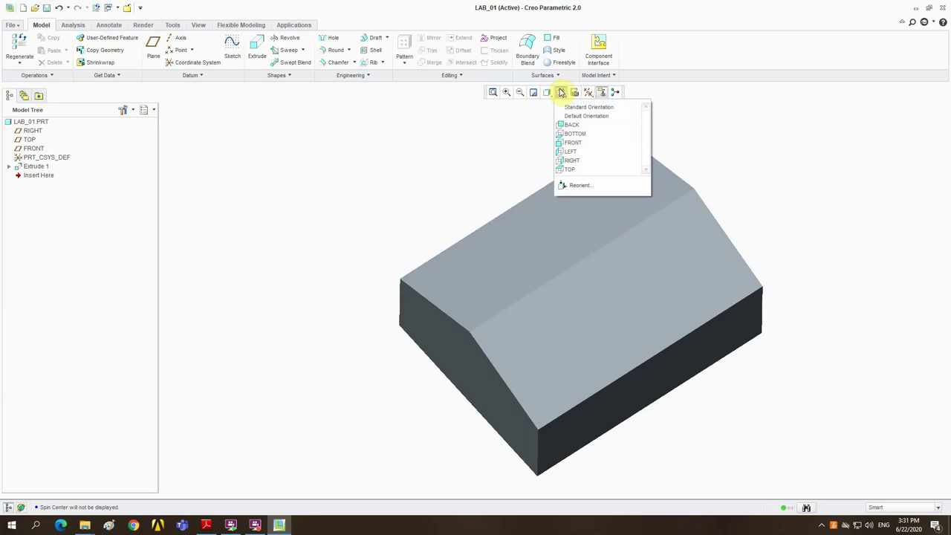
pyautogui.click(586, 145)
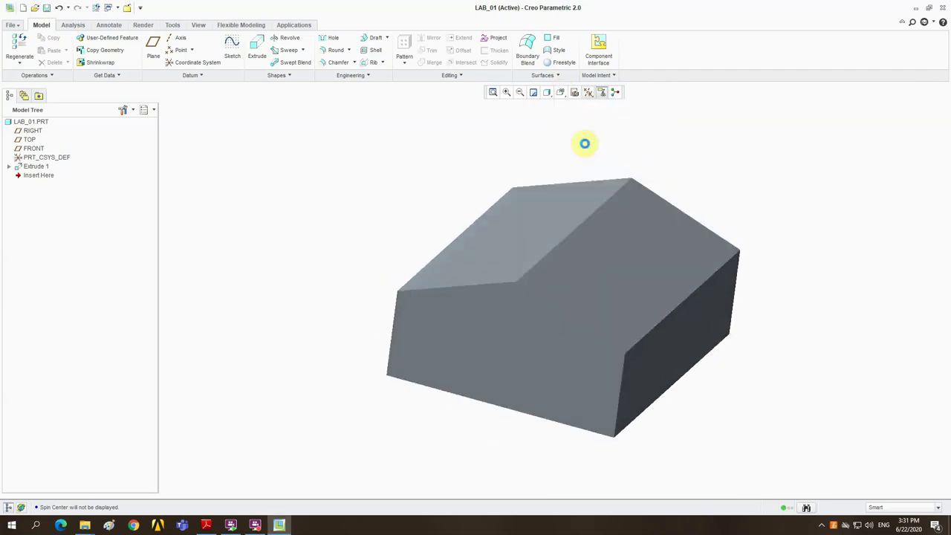
pyautogui.click(561, 94)
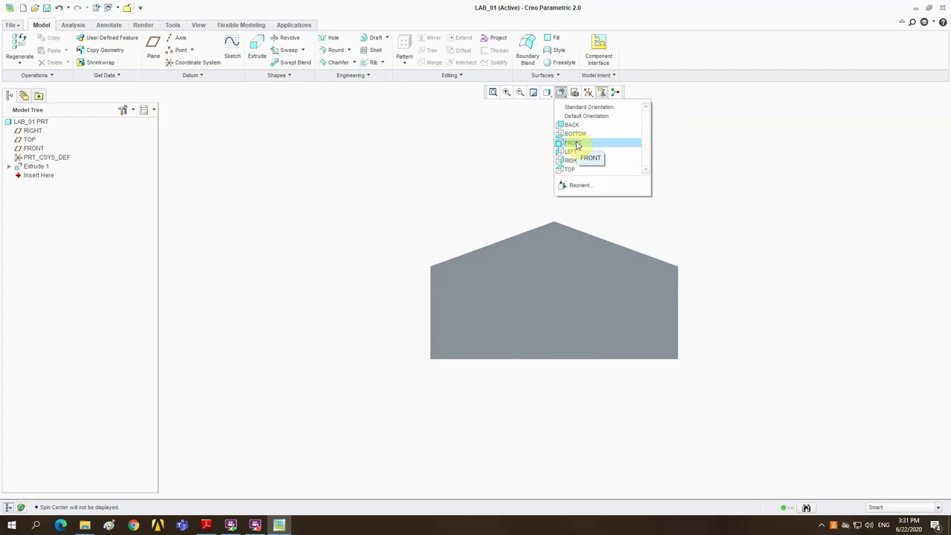
pyautogui.click(568, 168)
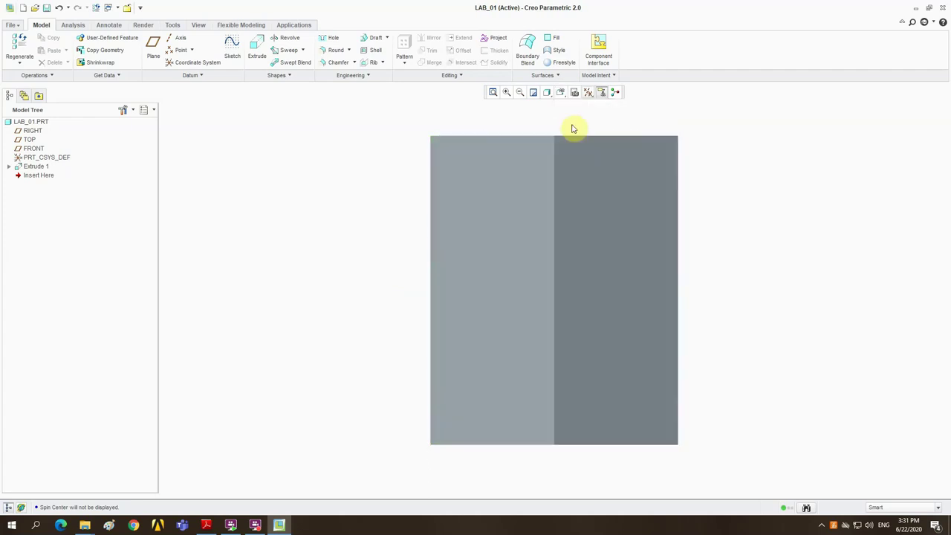
pyautogui.click(560, 92)
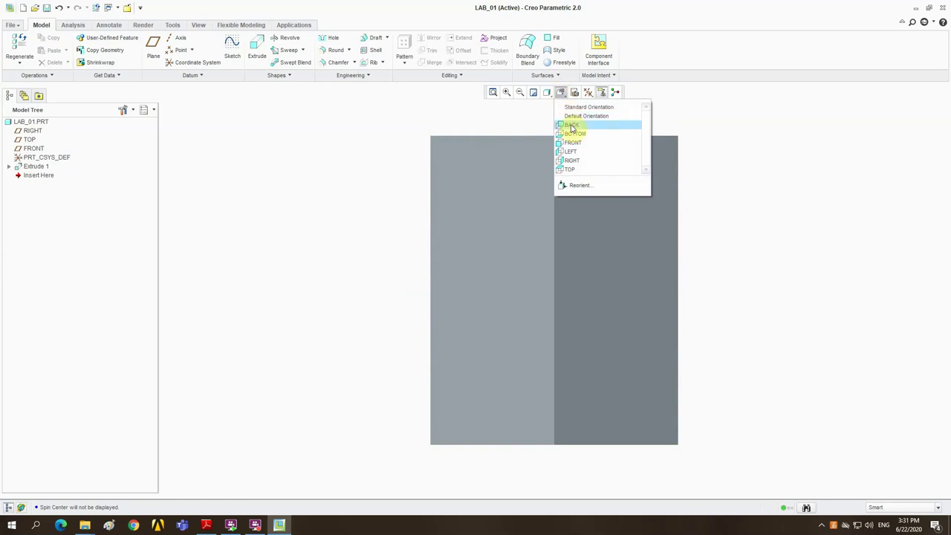
pyautogui.click(571, 127)
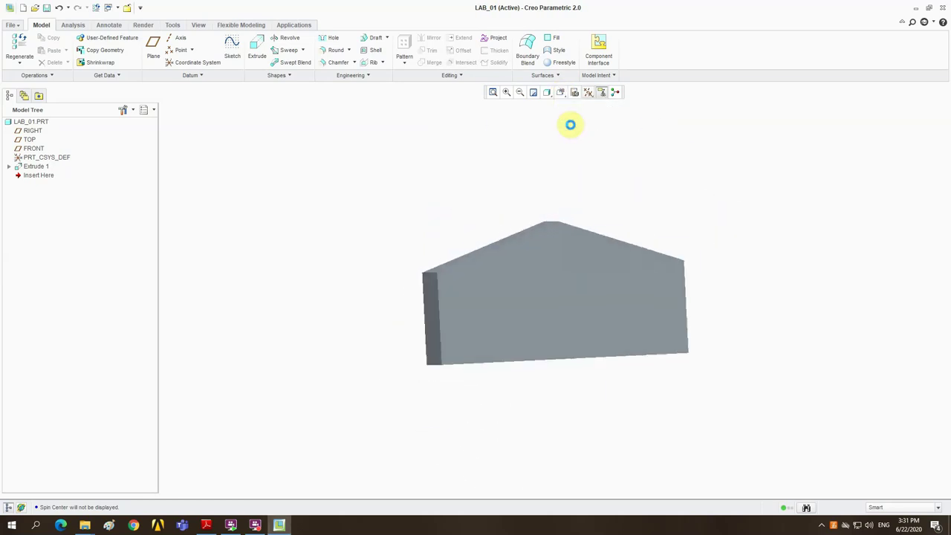
pyautogui.click(561, 92)
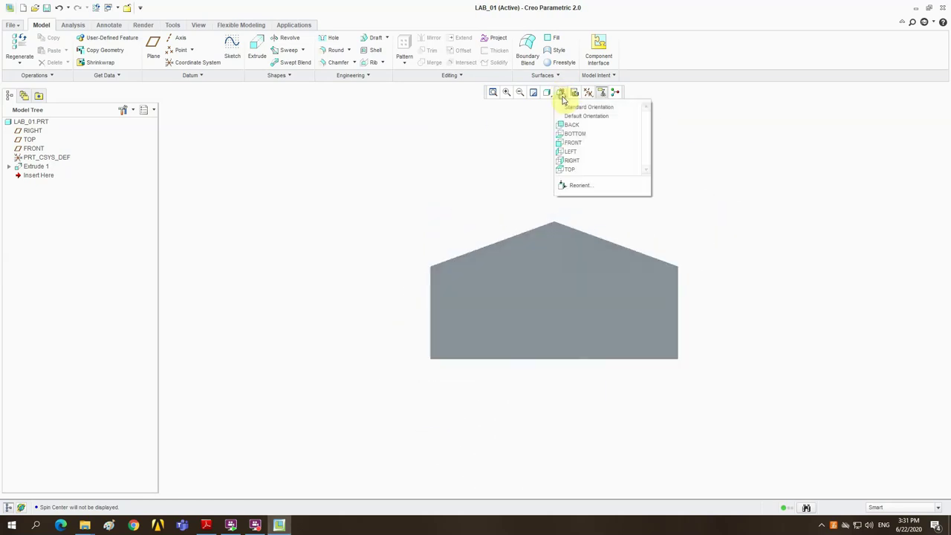
pyautogui.click(579, 152)
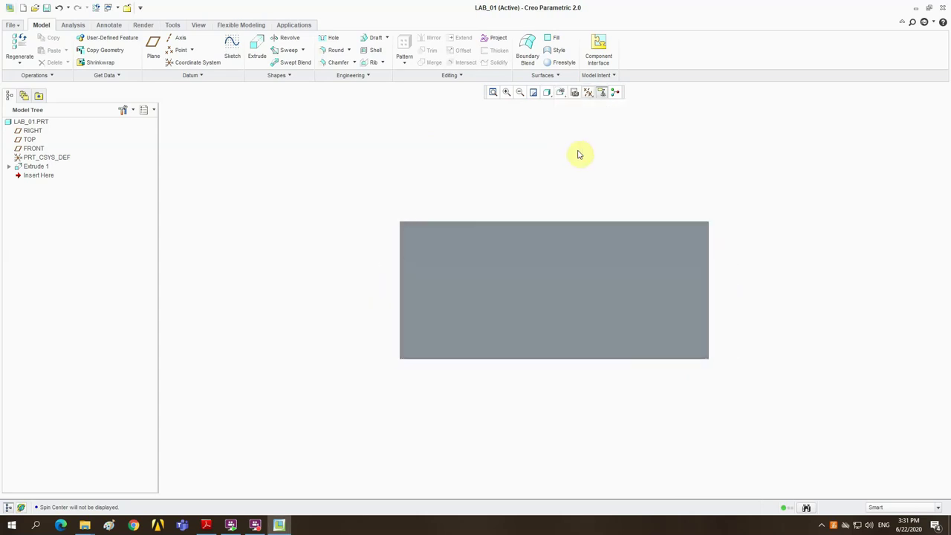
pyautogui.click(561, 92)
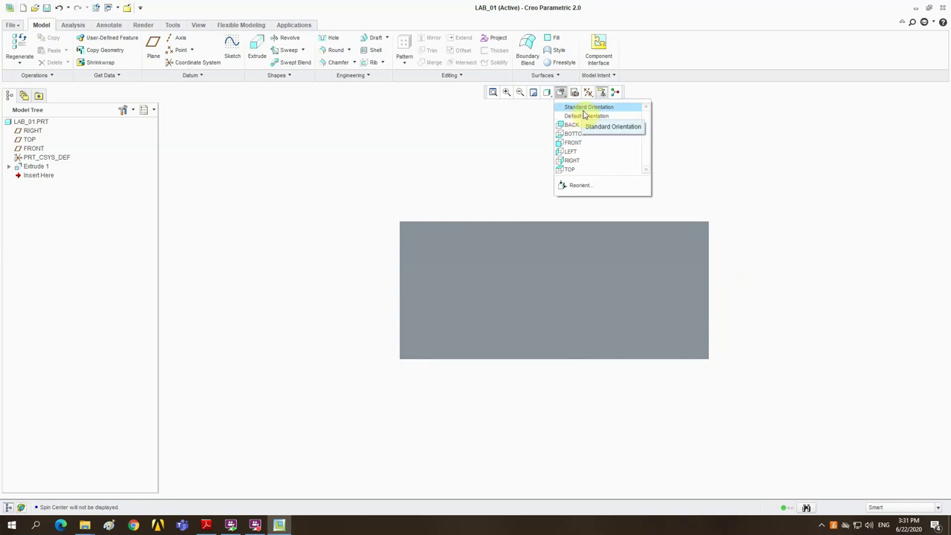
pyautogui.click(585, 108)
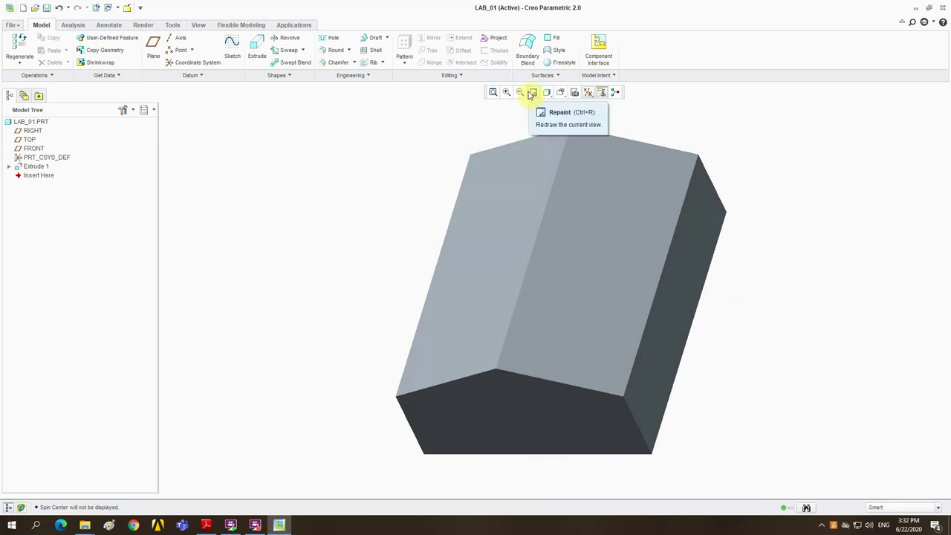
# Compare the Wireframe and No Hidden display styles on the house model, then return to Shading.
pyautogui.click(547, 94)
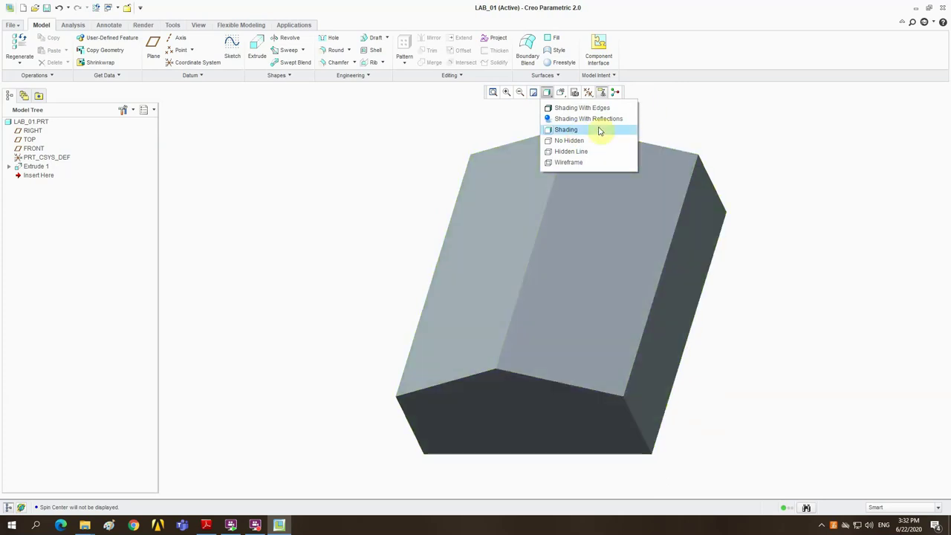
pyautogui.click(577, 164)
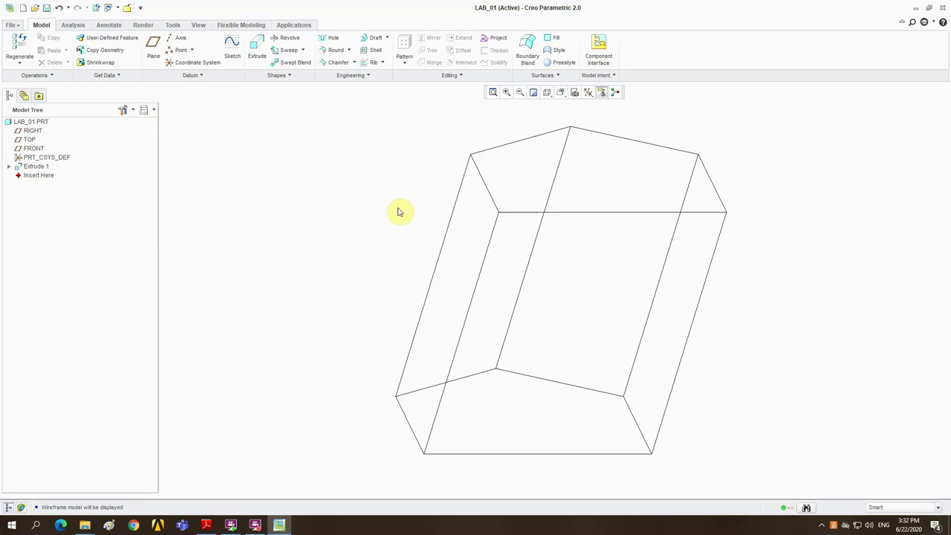
pyautogui.click(547, 92)
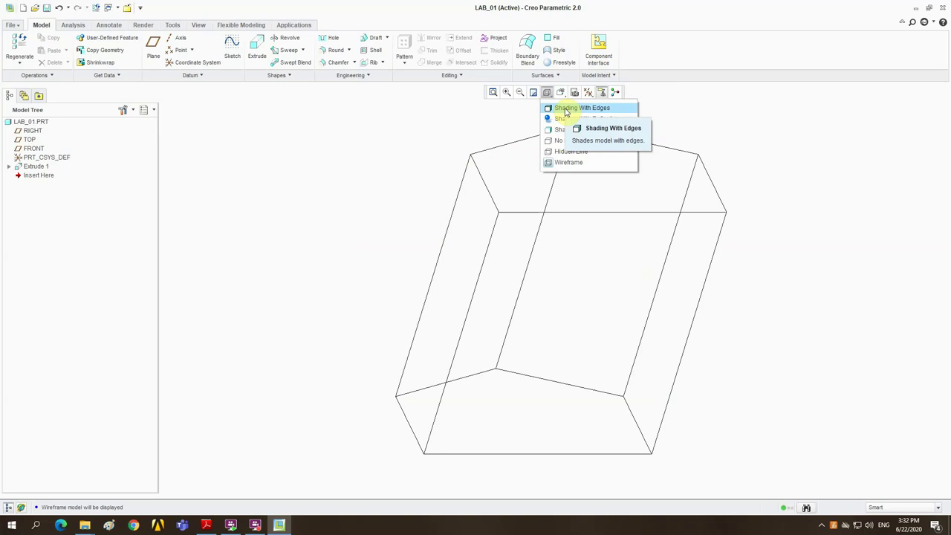
pyautogui.click(565, 130)
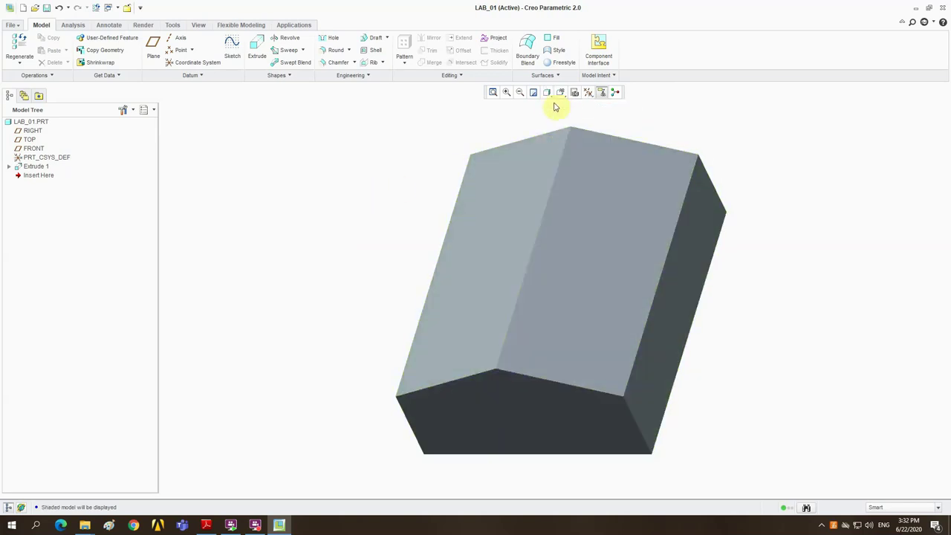
pyautogui.click(547, 93)
pyautogui.click(568, 141)
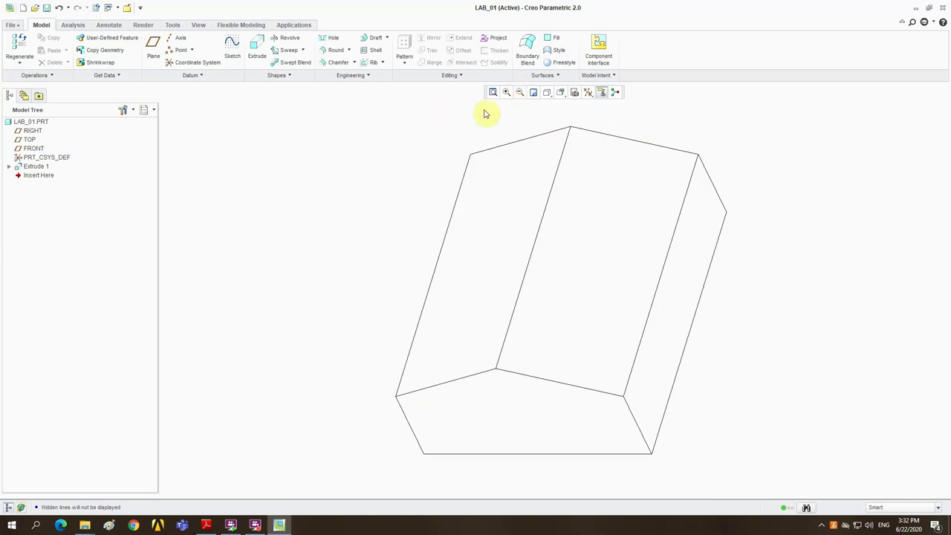
pyautogui.click(546, 94)
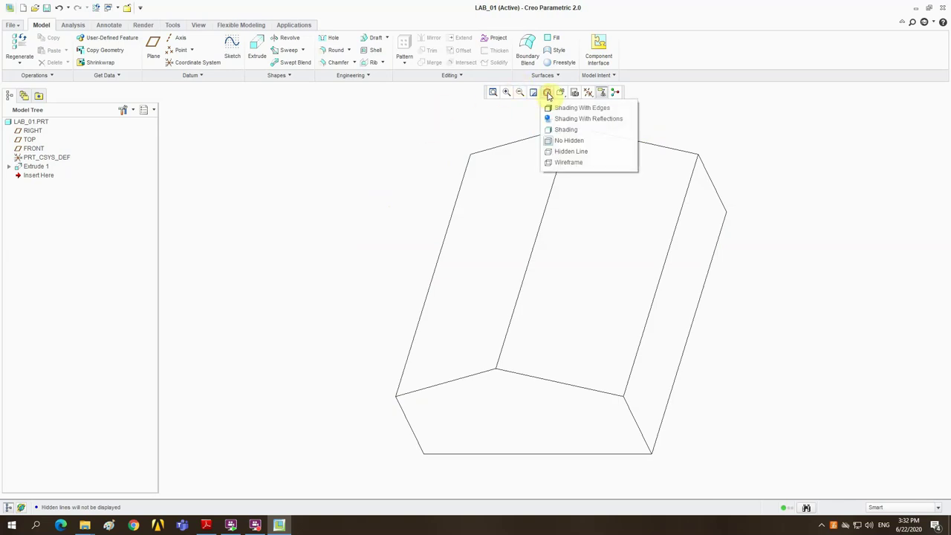
pyautogui.click(579, 132)
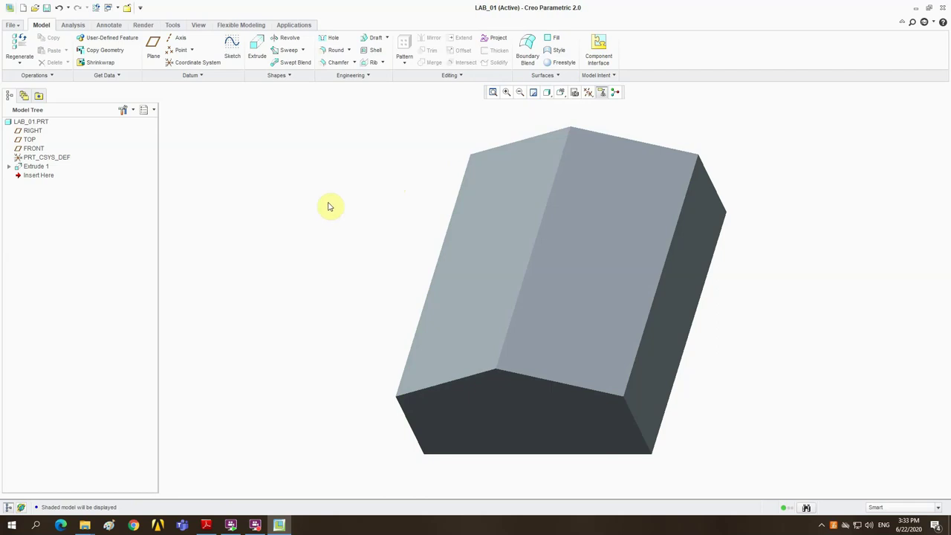
# Check the arched opening in the Lab 01 PDF side view, then start a new extrusion sketch on the house's long side wall in Creo Parametric.
pyautogui.click(206, 524)
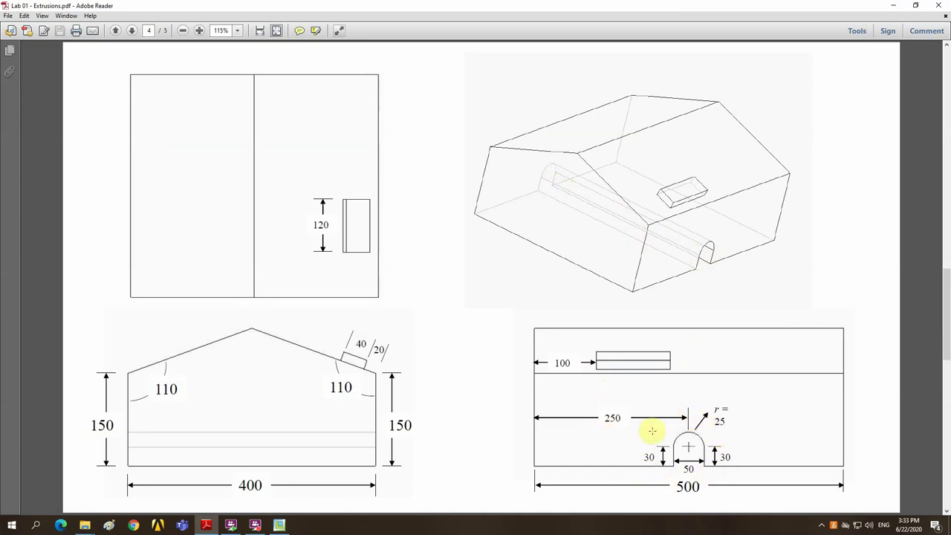
pyautogui.click(279, 525)
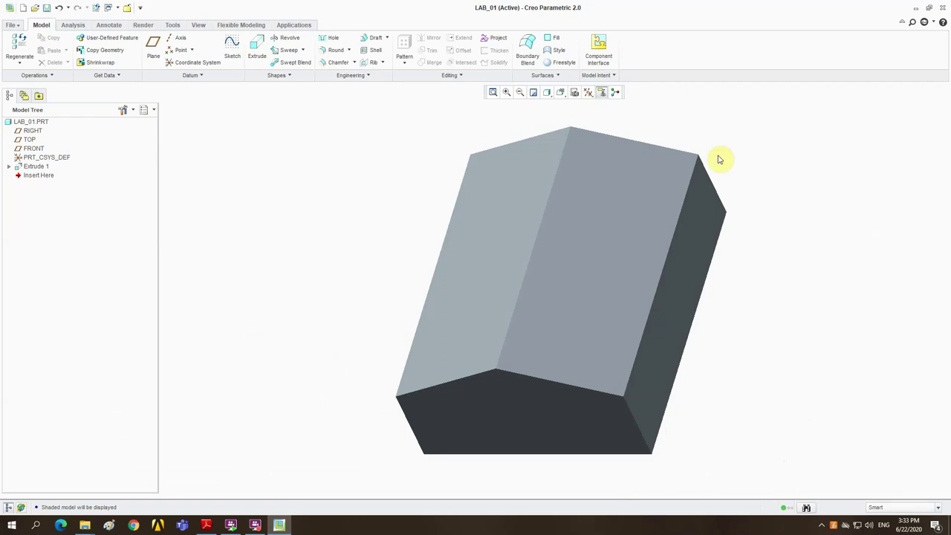
pyautogui.click(258, 54)
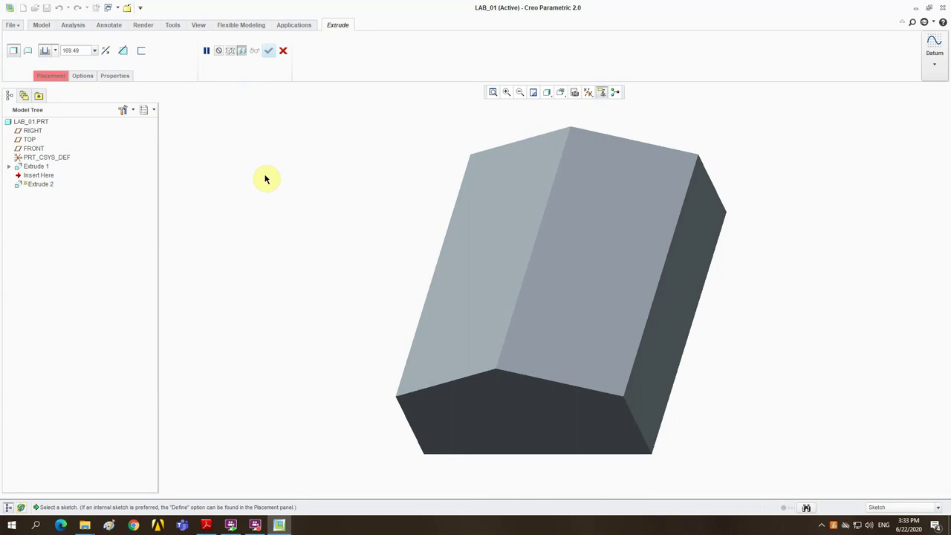
pyautogui.click(678, 300)
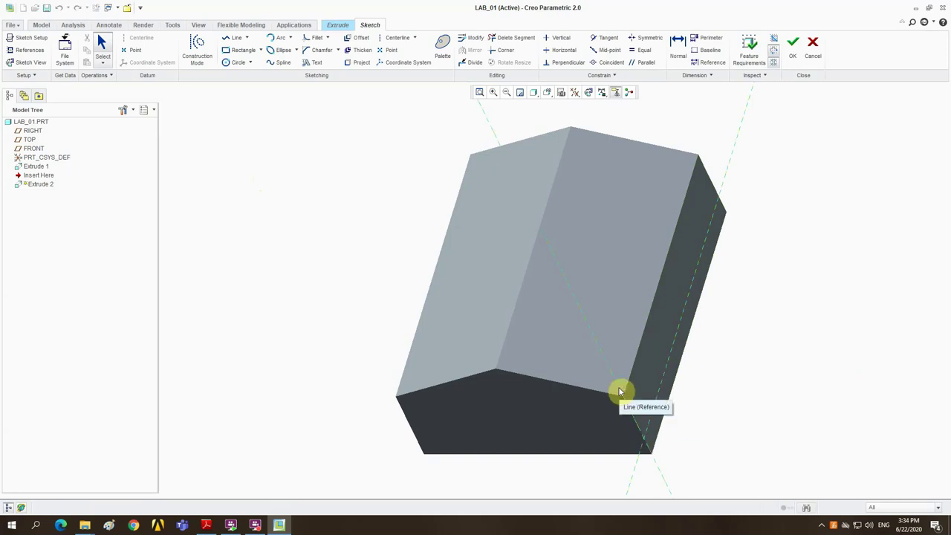
# Orient the view parallel to the sketch plane several times, rotating the house model freely in between to compare.
pyautogui.click(588, 95)
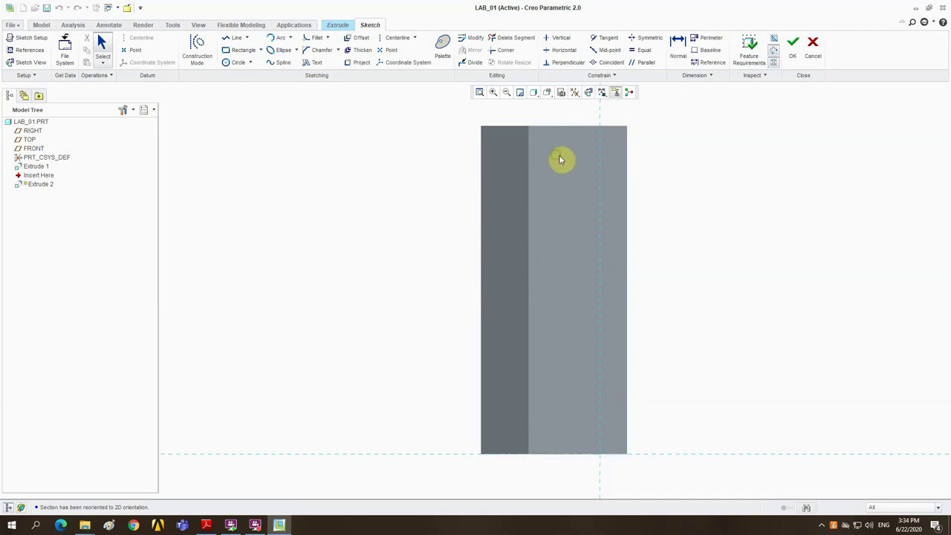
pyautogui.moveTo(647, 171)
pyautogui.mouseDown(button='middle')
pyautogui.moveTo(698, 184)
pyautogui.moveTo(645, 170)
pyautogui.moveTo(643, 155)
pyautogui.moveTo(654, 166)
pyautogui.moveTo(768, 174)
pyautogui.moveTo(775, 191)
pyautogui.moveTo(758, 200)
pyautogui.mouseUp(button='middle')
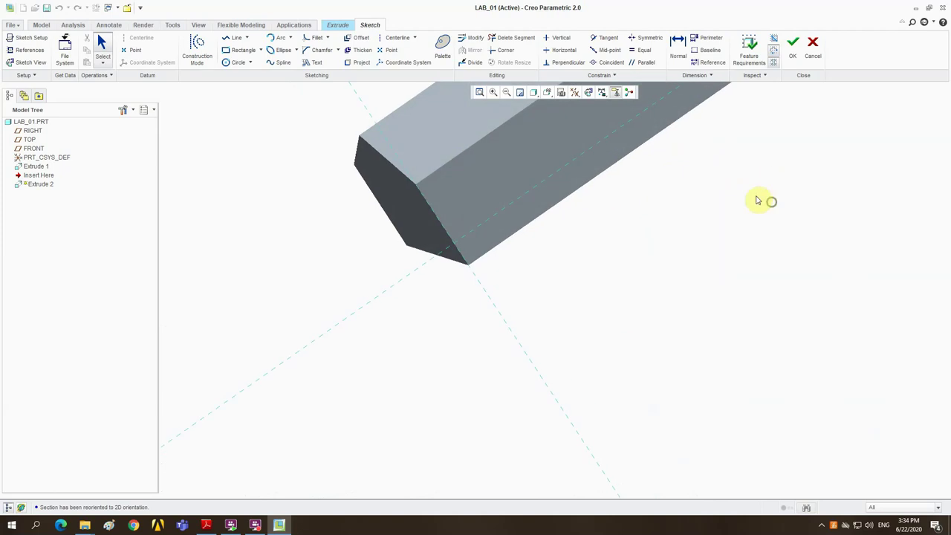
pyautogui.click(588, 92)
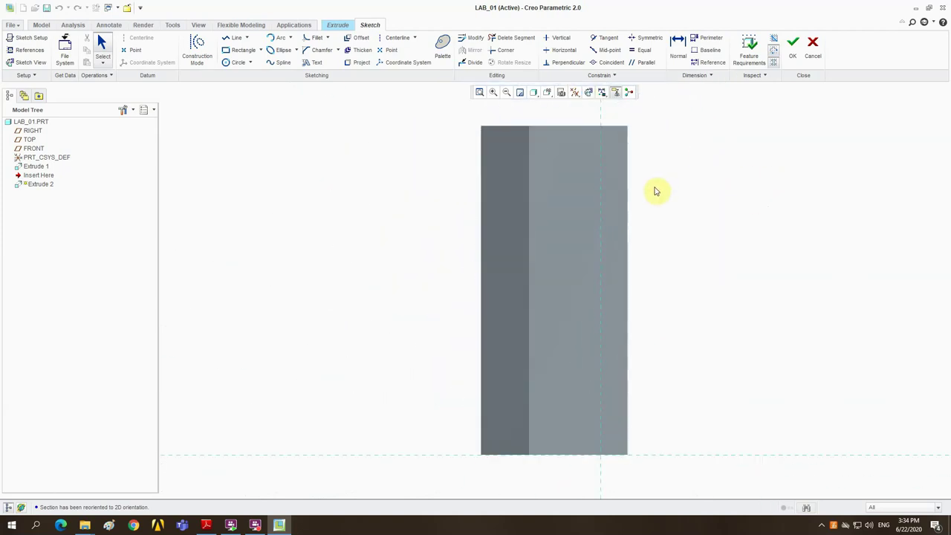
pyautogui.moveTo(654, 189)
pyautogui.mouseDown(button='middle')
pyautogui.moveTo(686, 201)
pyautogui.moveTo(724, 253)
pyautogui.moveTo(725, 312)
pyautogui.mouseUp(button='middle')
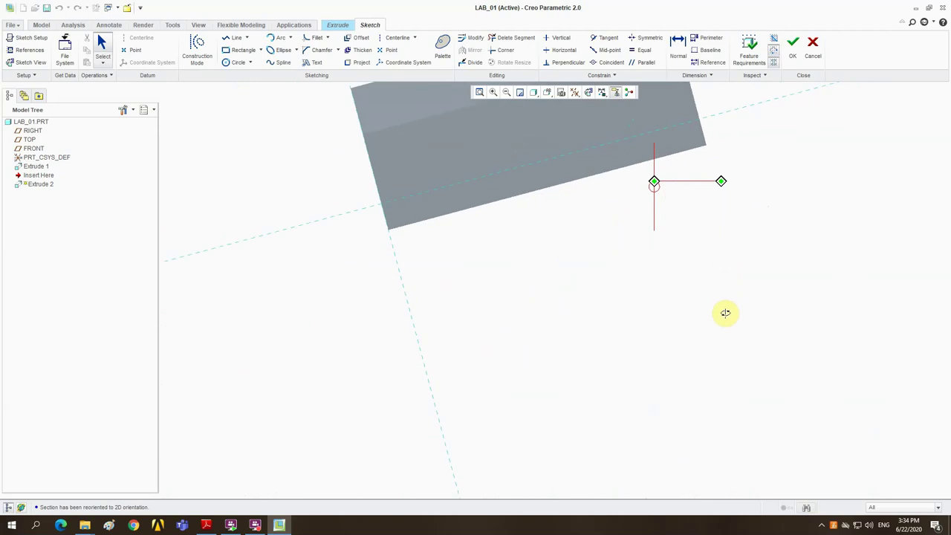
pyautogui.moveTo(725, 313); pyautogui.dragTo(725, 313, button='middle')
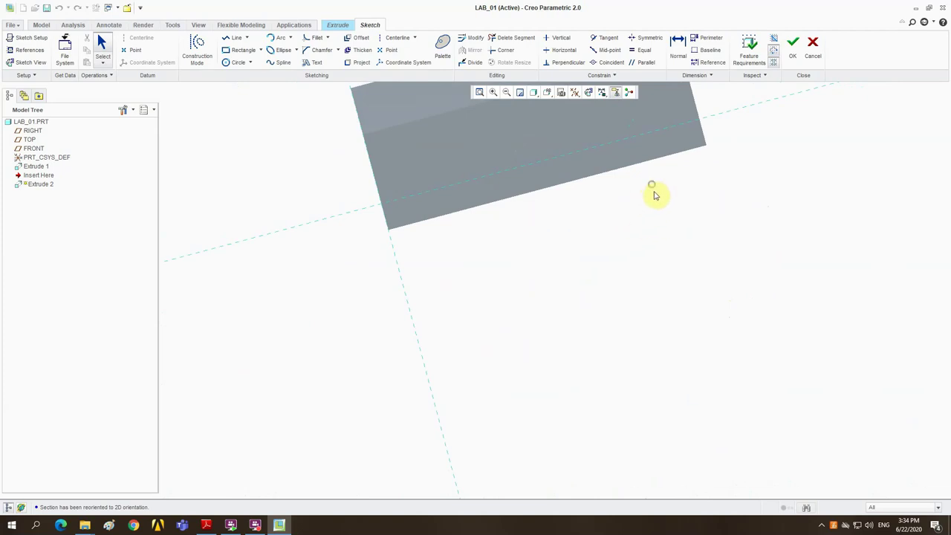
pyautogui.click(589, 93)
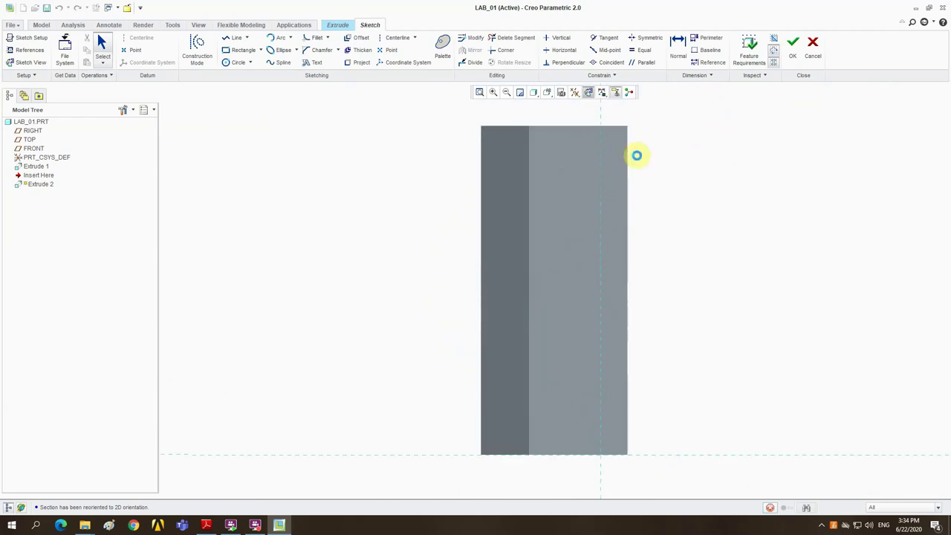
pyautogui.moveTo(577, 392)
pyautogui.mouseDown(button='middle')
pyautogui.moveTo(512, 374)
pyautogui.moveTo(518, 355)
pyautogui.moveTo(632, 382)
pyautogui.moveTo(655, 404)
pyautogui.moveTo(679, 408)
pyautogui.moveTo(688, 384)
pyautogui.moveTo(676, 461)
pyautogui.mouseUp(button='middle')
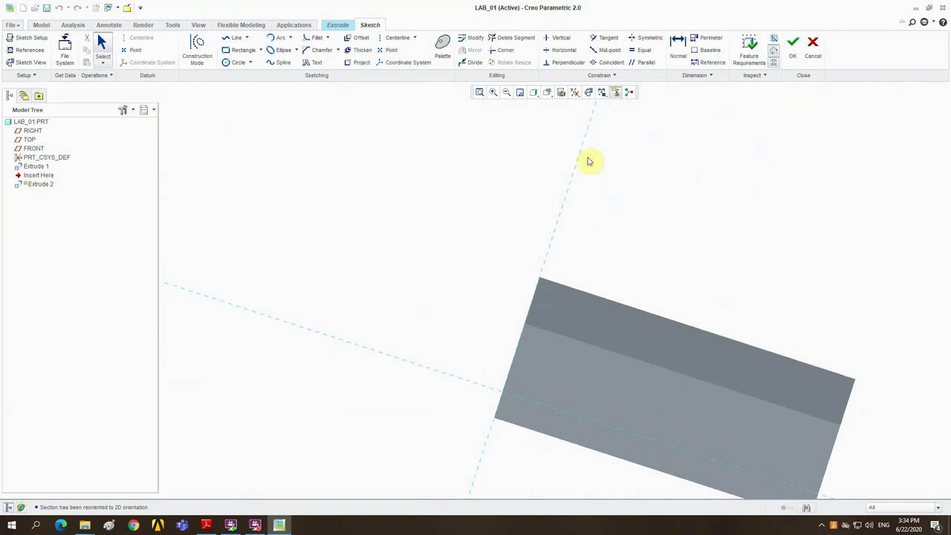
# Turn the house model to show its long side wall, check the arched opening in the Lab 01 PDF, and return to Creo Parametric.
pyautogui.click(479, 92)
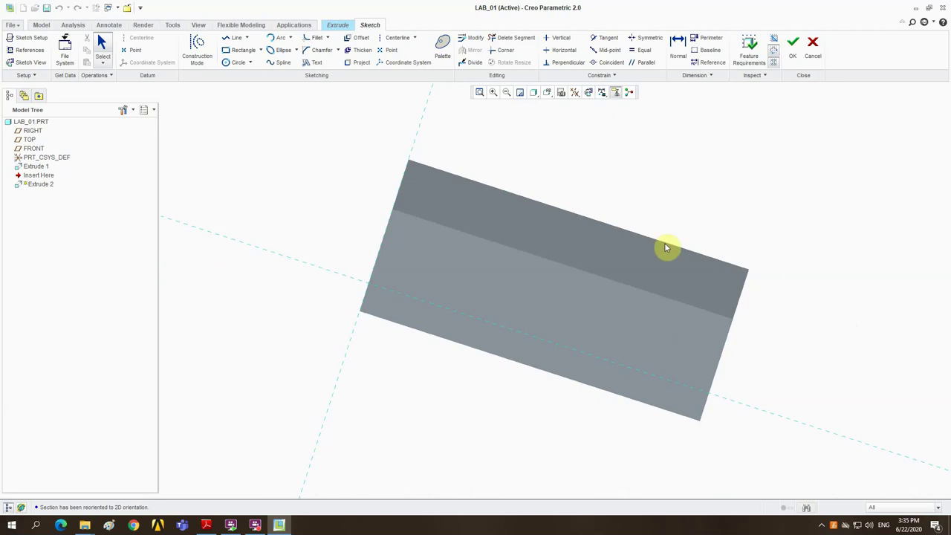
pyautogui.click(776, 344)
pyautogui.middleClick(794, 361)
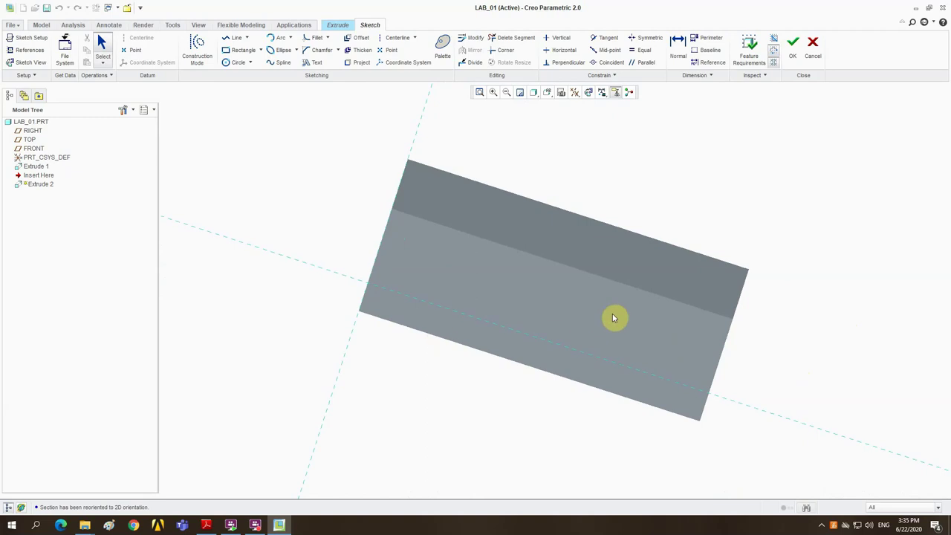
pyautogui.click(652, 303)
pyautogui.moveTo(654, 304)
pyautogui.mouseDown(button='middle')
pyautogui.moveTo(701, 290)
pyautogui.moveTo(622, 225)
pyautogui.moveTo(661, 199)
pyautogui.moveTo(736, 246)
pyautogui.moveTo(748, 230)
pyautogui.moveTo(766, 268)
pyautogui.moveTo(758, 272)
pyautogui.mouseUp(button='middle')
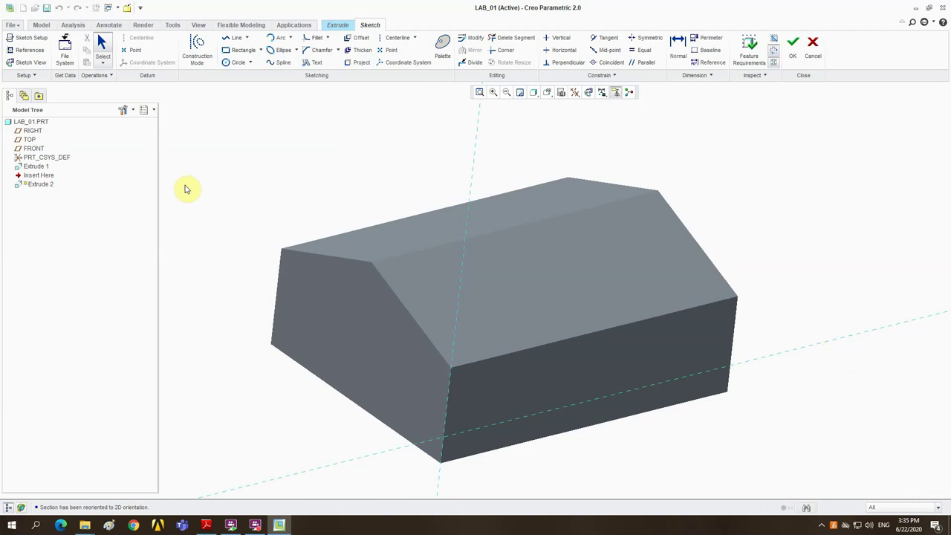
pyautogui.click(205, 526)
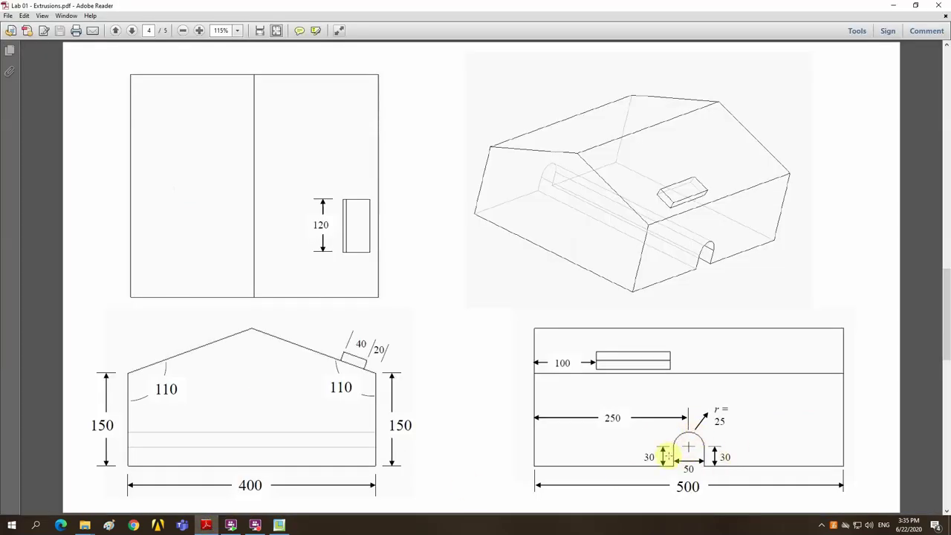
pyautogui.click(282, 526)
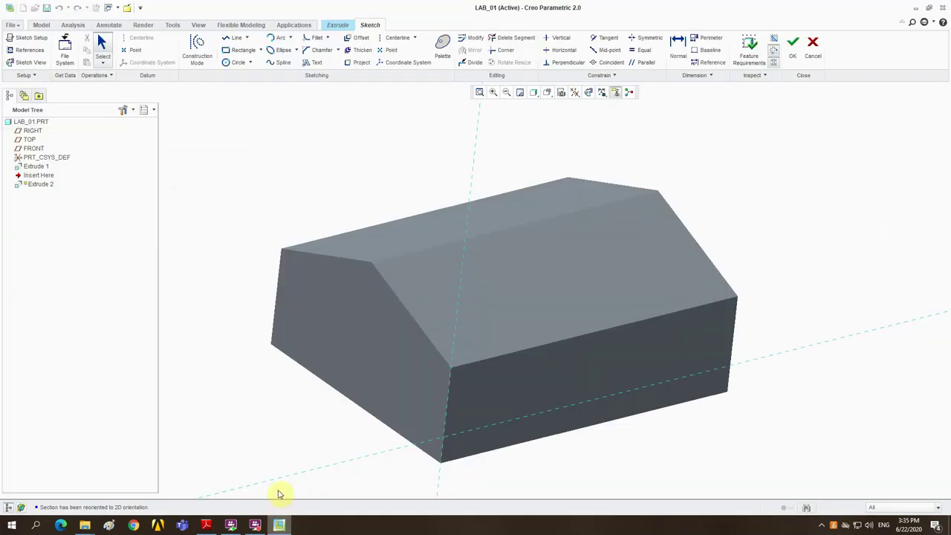
pyautogui.click(232, 38)
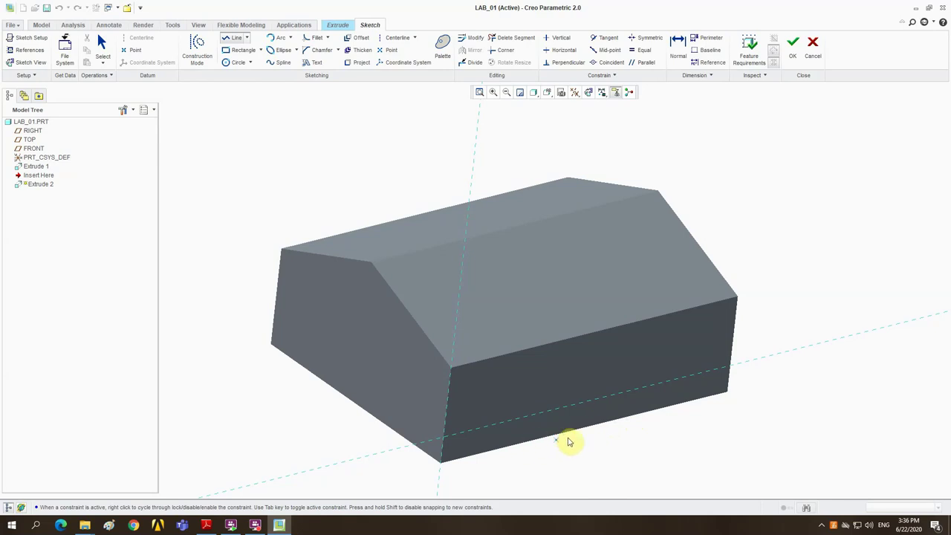
pyautogui.middleClick(595, 461)
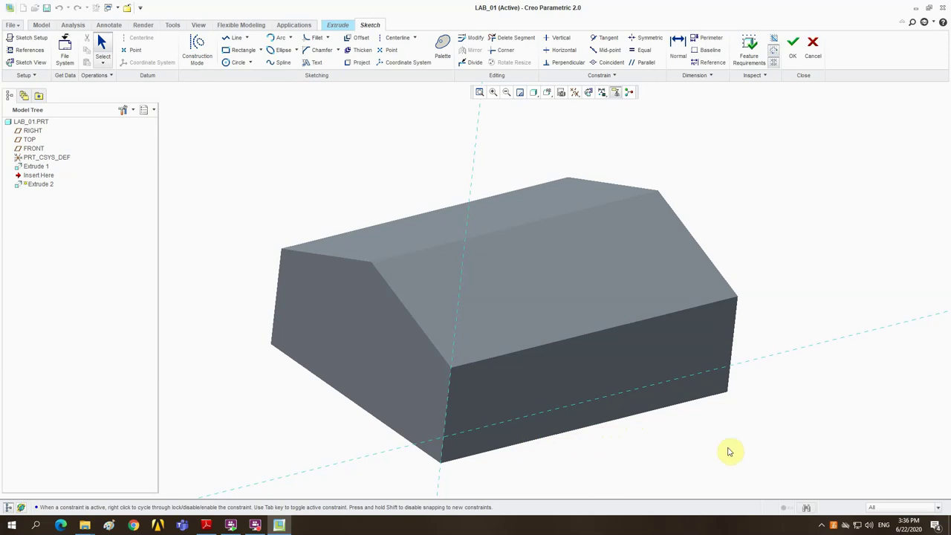
pyautogui.click(897, 509)
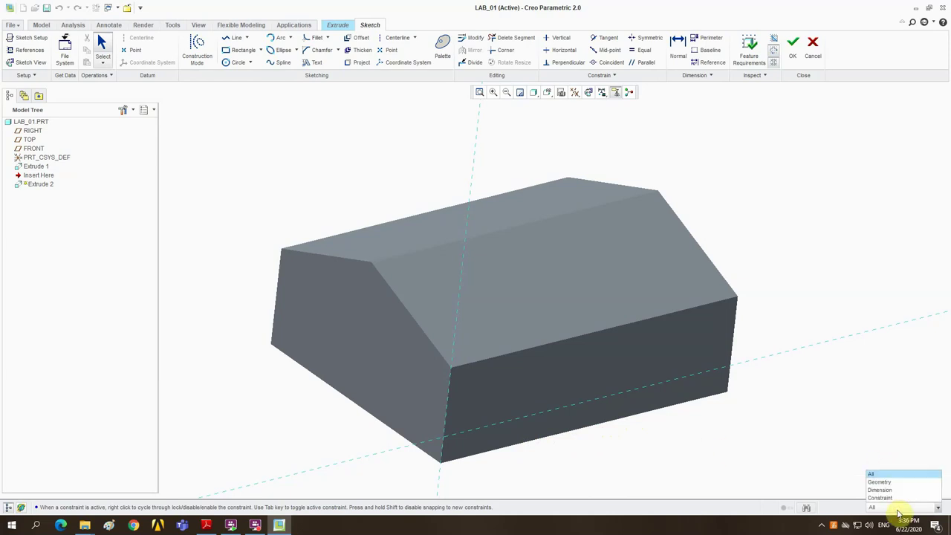
pyautogui.click(748, 469)
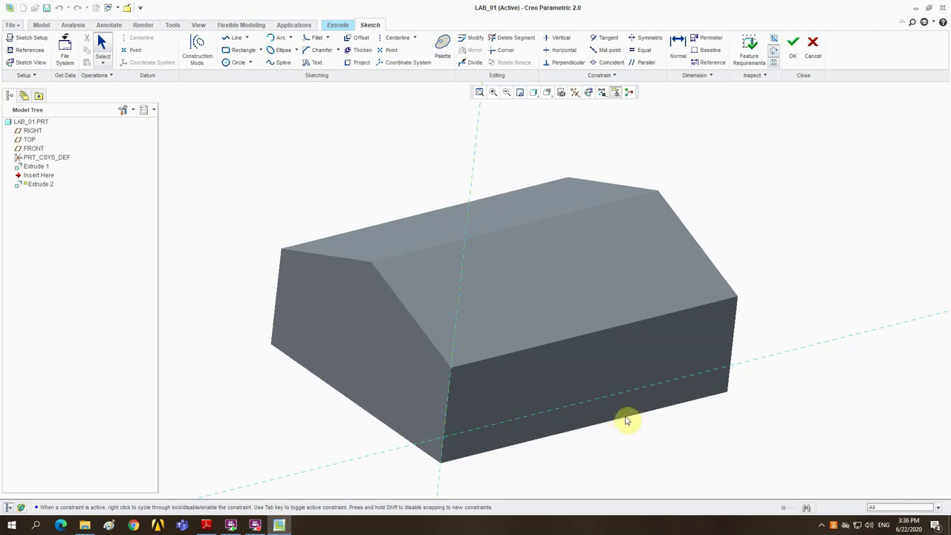
# Add the bottom edge of the long side wall as a sketch reference with Use Edge/Offset, and solve the sketch.
pyautogui.click(18, 53)
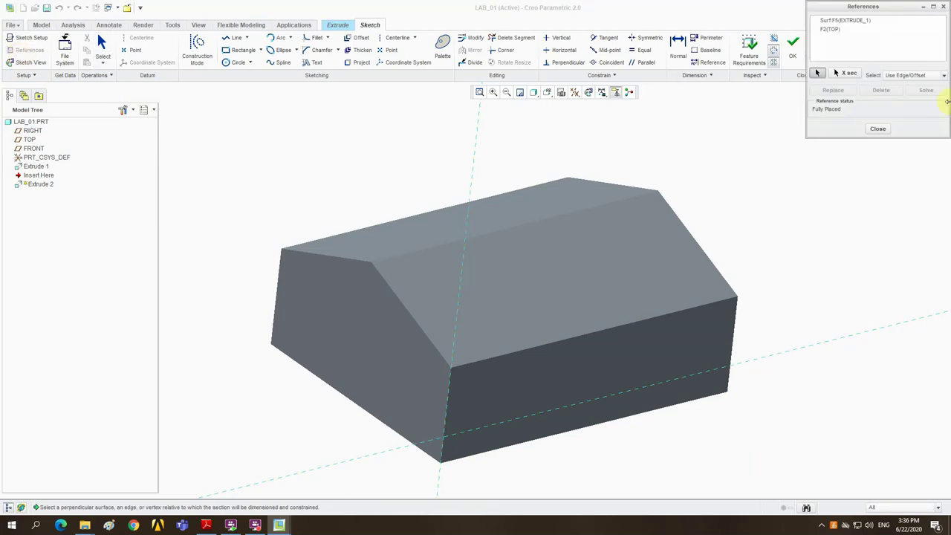
pyautogui.click(918, 77)
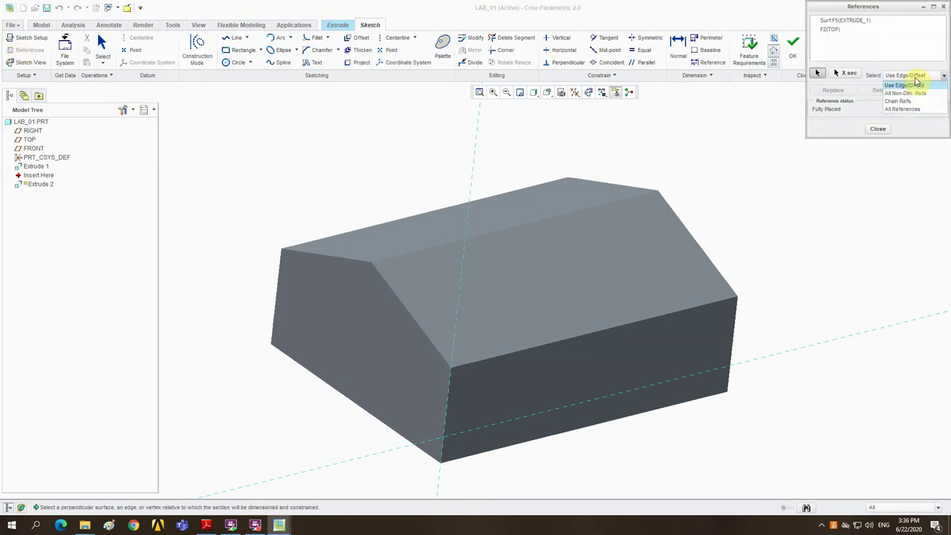
pyautogui.click(915, 83)
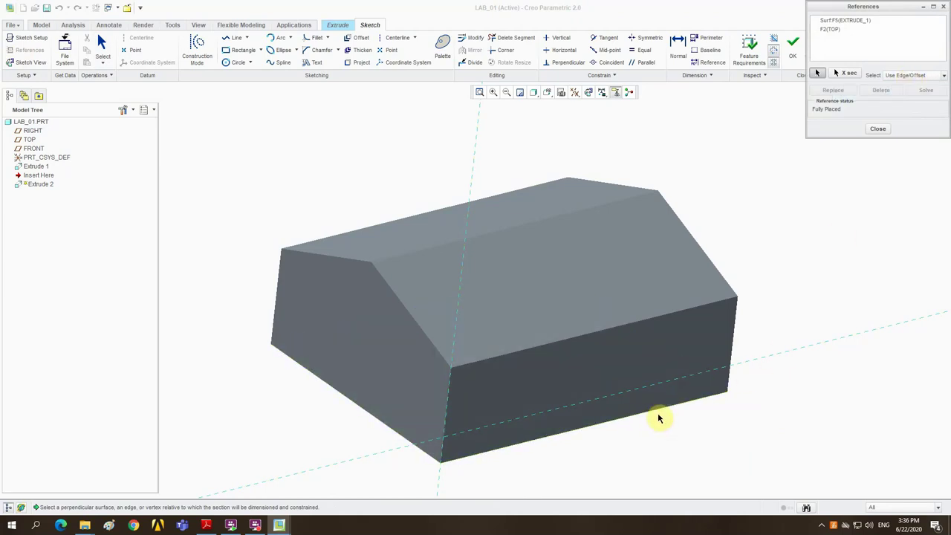
pyautogui.click(524, 449)
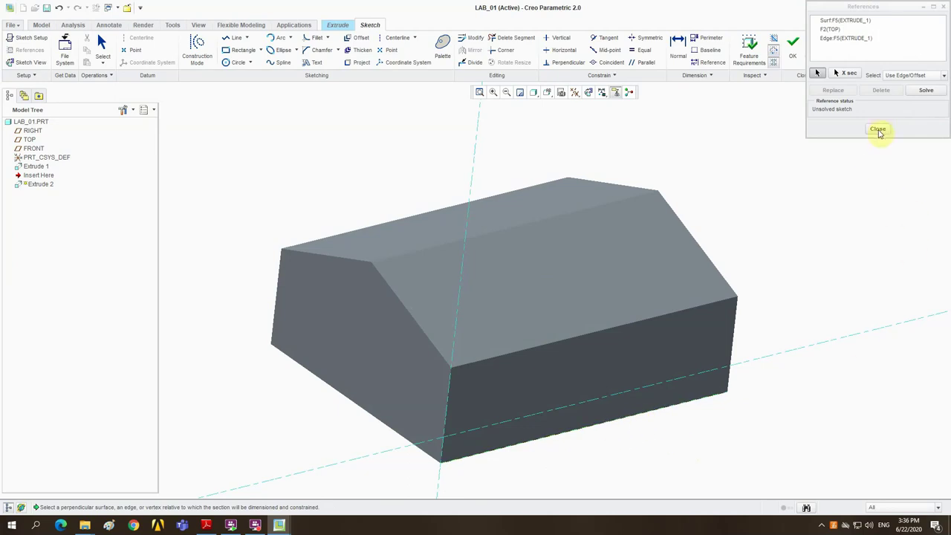
pyautogui.click(924, 91)
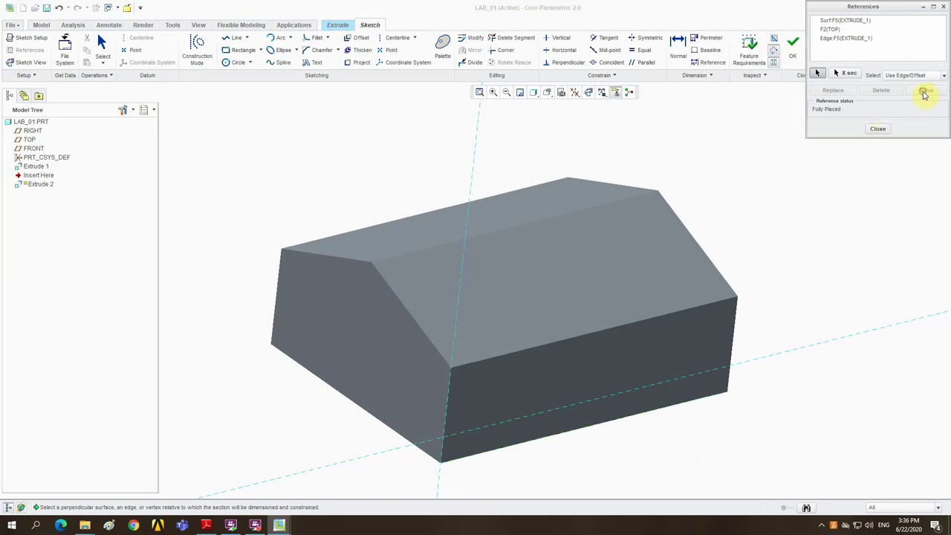
pyautogui.click(878, 129)
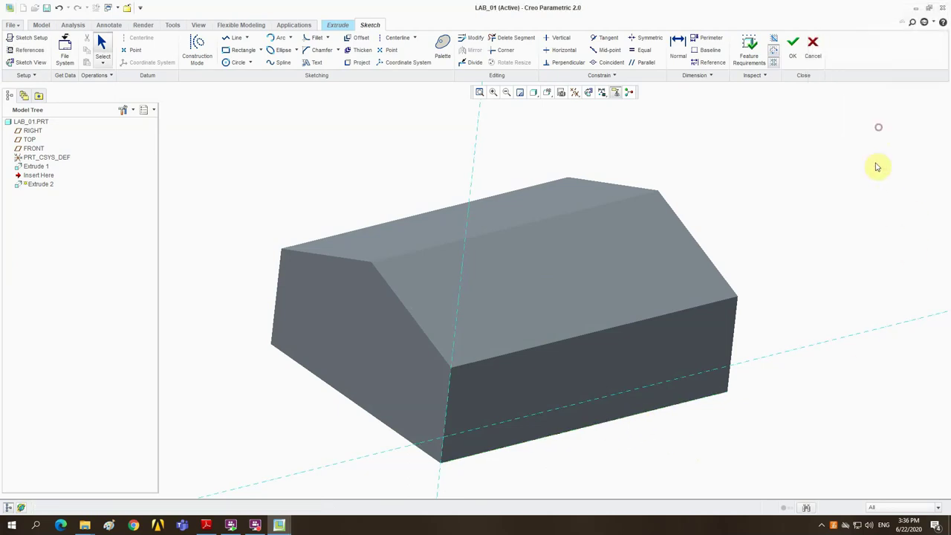
# Reopen the sketch references, pick the side wall's bottom edge again, and close them.
pyautogui.click(616, 420)
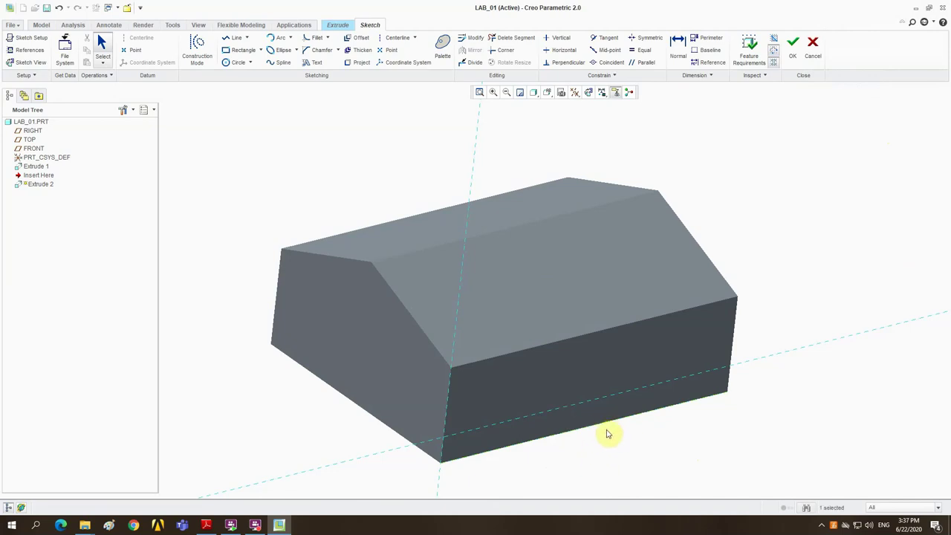
pyautogui.click(23, 52)
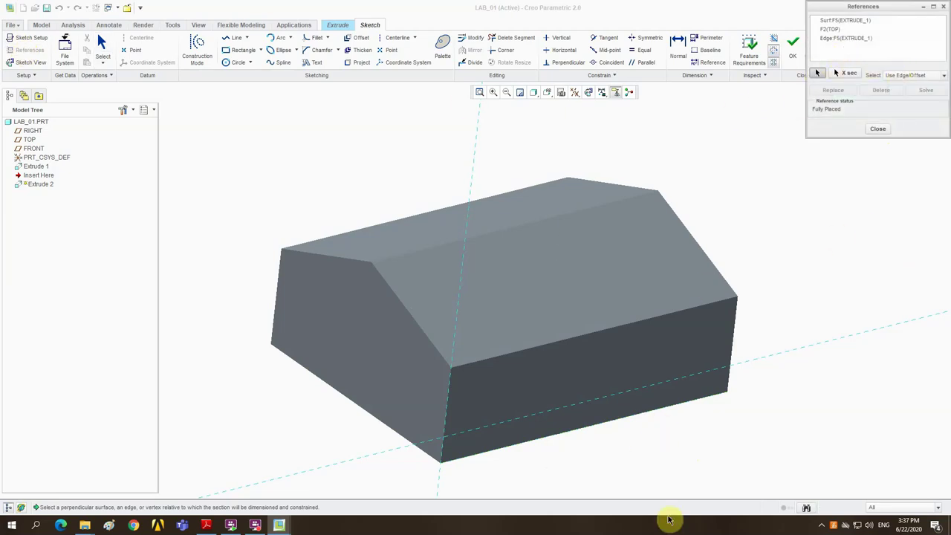
pyautogui.click(636, 420)
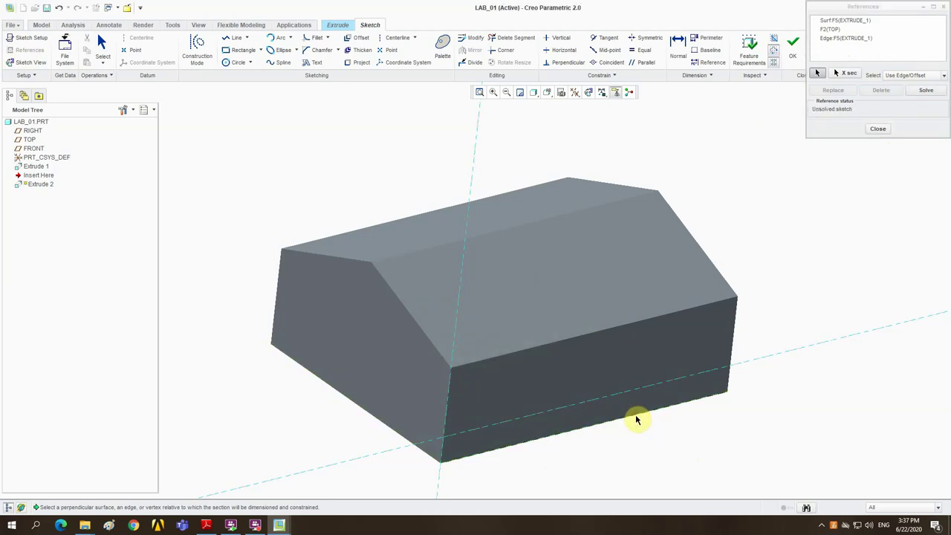
pyautogui.click(879, 130)
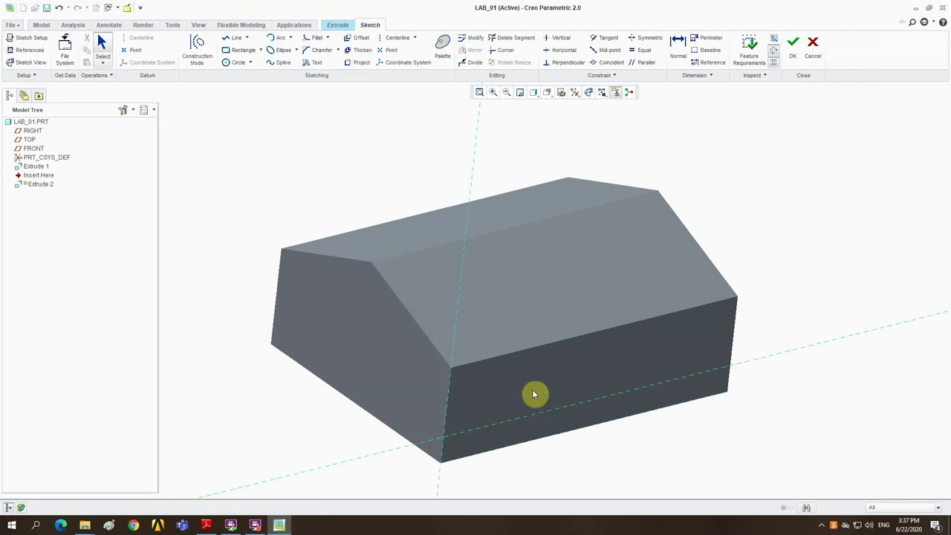
# Turn the house model until its long side wall and that wall's bottom edge are in view.
pyautogui.moveTo(487, 349); pyautogui.dragTo(524, 348, button='middle')
pyautogui.moveTo(728, 376); pyautogui.dragTo(729, 367, button='middle')
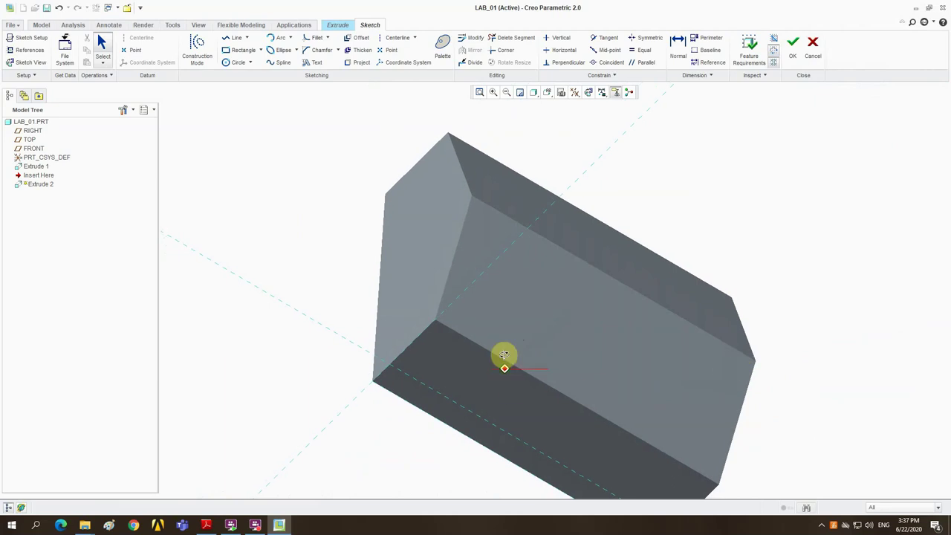
pyautogui.moveTo(503, 354); pyautogui.dragTo(489, 333, button='middle')
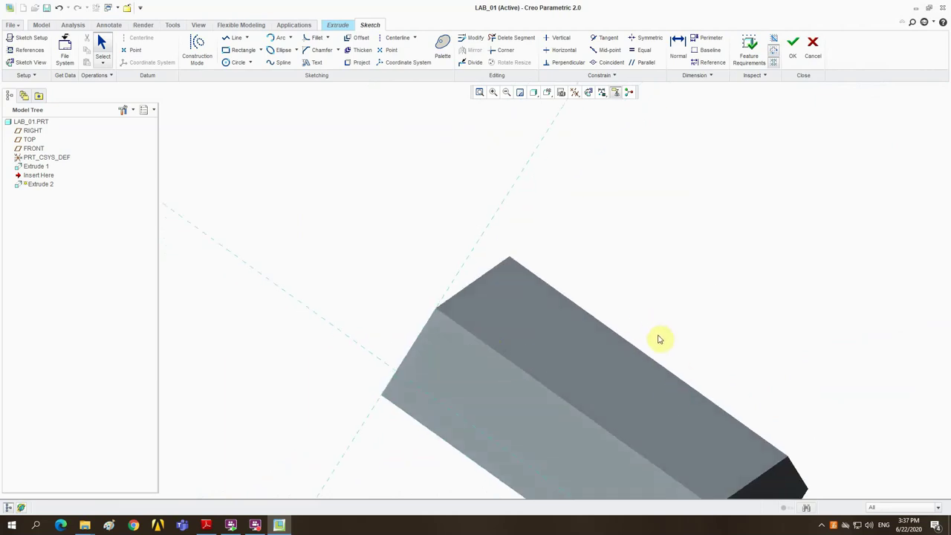
pyautogui.moveTo(692, 290); pyautogui.dragTo(650, 257)
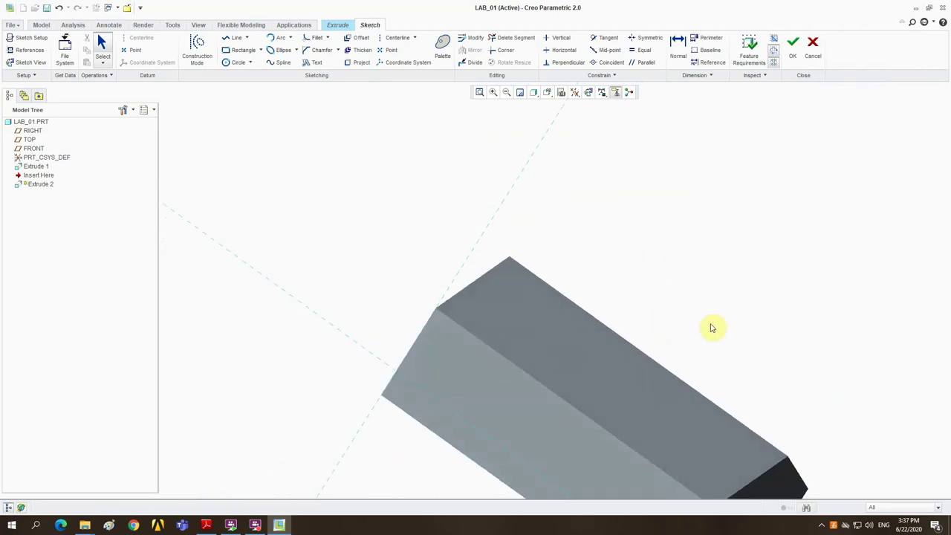
pyautogui.keyDown('shift'); pyautogui.moveTo(710, 325); pyautogui.dragTo(599, 178, button='middle'); pyautogui.keyUp('shift')
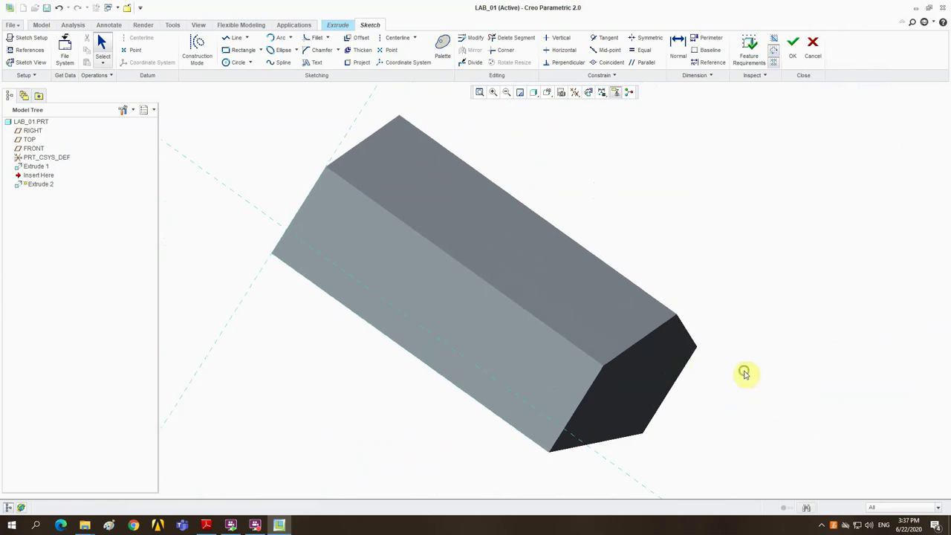
pyautogui.moveTo(746, 374)
pyautogui.mouseDown(button='middle')
pyautogui.moveTo(757, 350)
pyautogui.moveTo(777, 371)
pyautogui.moveTo(718, 361)
pyautogui.moveTo(703, 384)
pyautogui.mouseUp(button='middle')
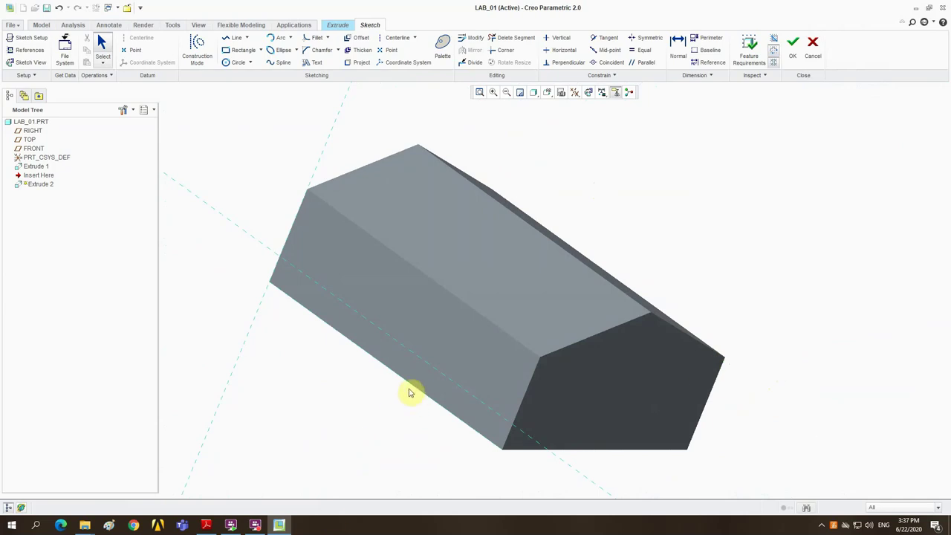
pyautogui.click(314, 318)
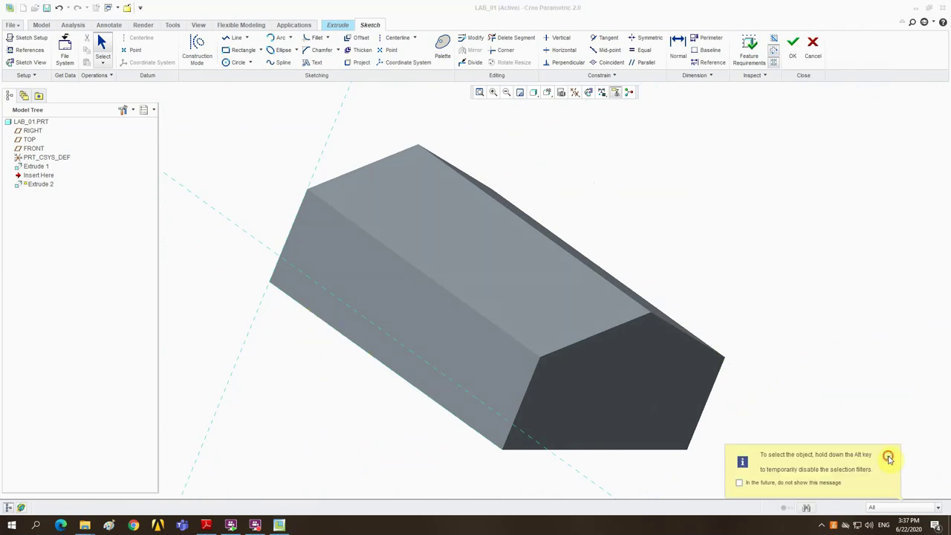
pyautogui.click(888, 458)
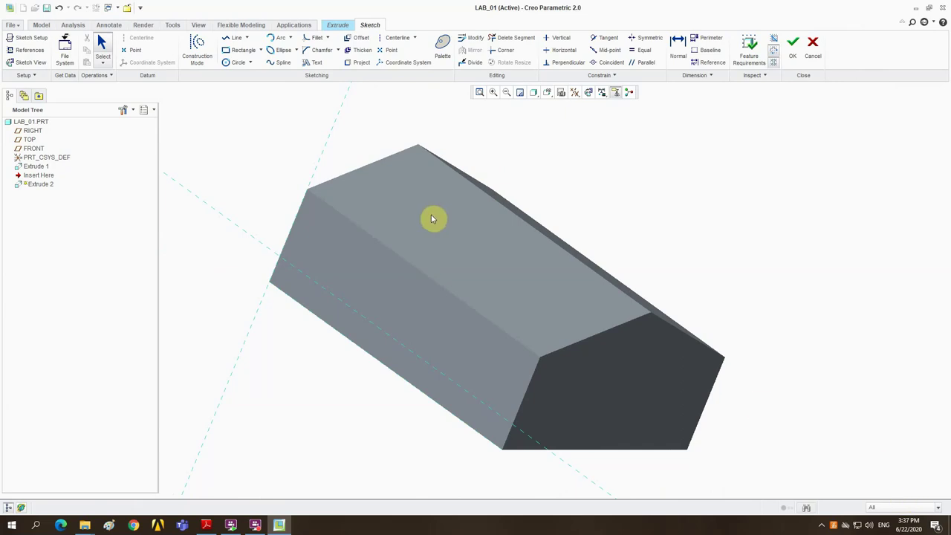
# Draw a rectangle of four lines, about 112 wide and 89 high, standing on the long side wall's bottom edge.
pyautogui.click(235, 37)
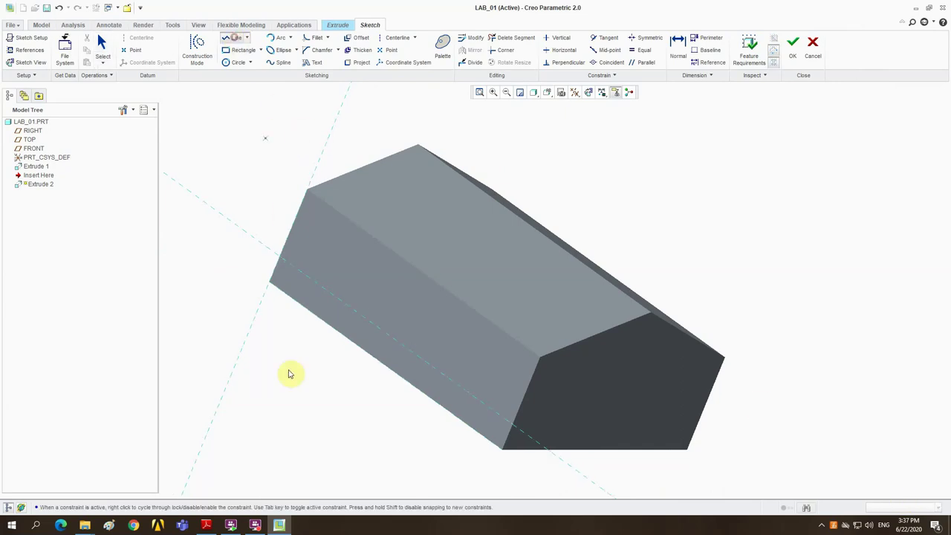
pyautogui.click(348, 339)
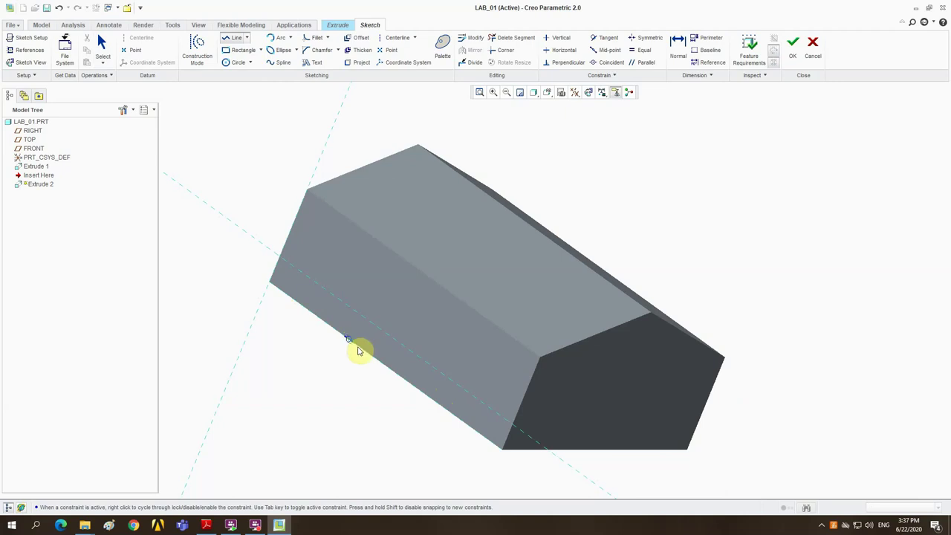
pyautogui.click(400, 378)
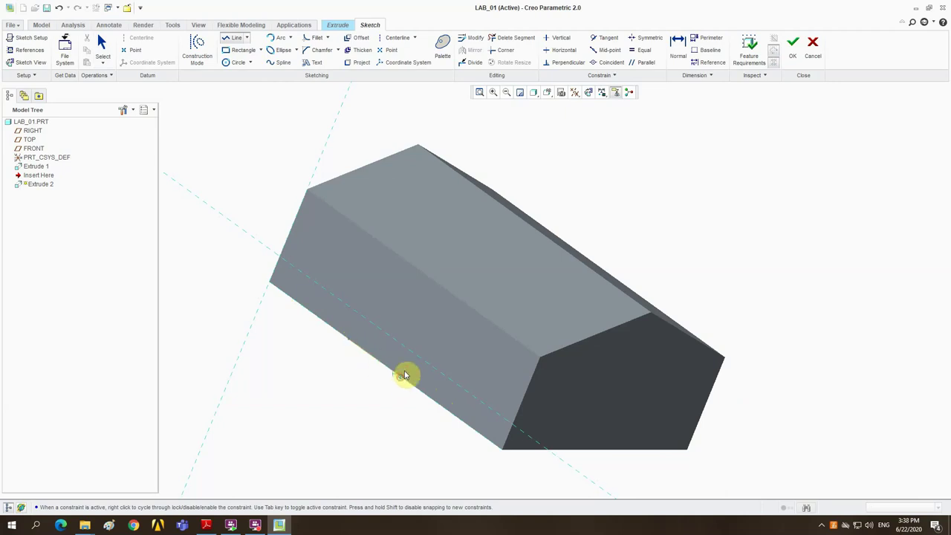
pyautogui.click(422, 322)
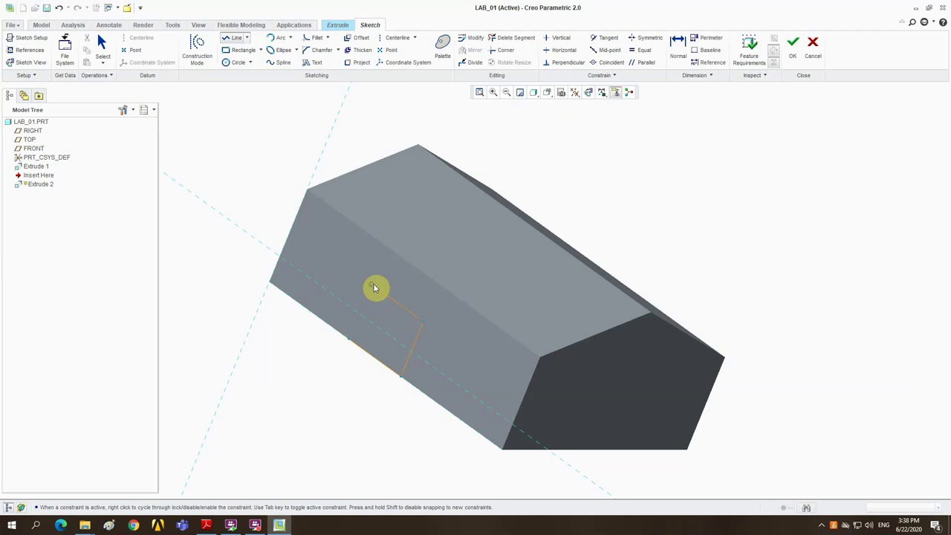
pyautogui.click(372, 285)
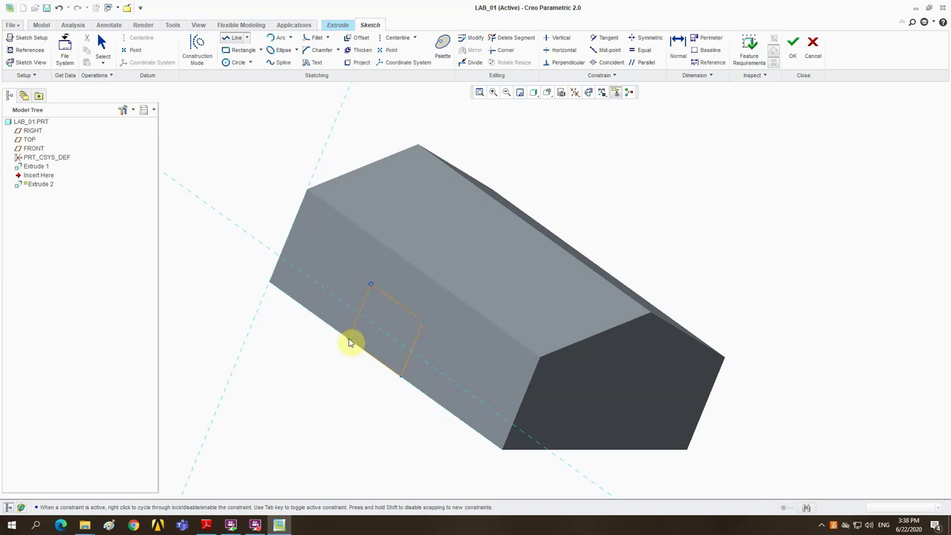
pyautogui.click(348, 339)
pyautogui.middleClick(294, 373)
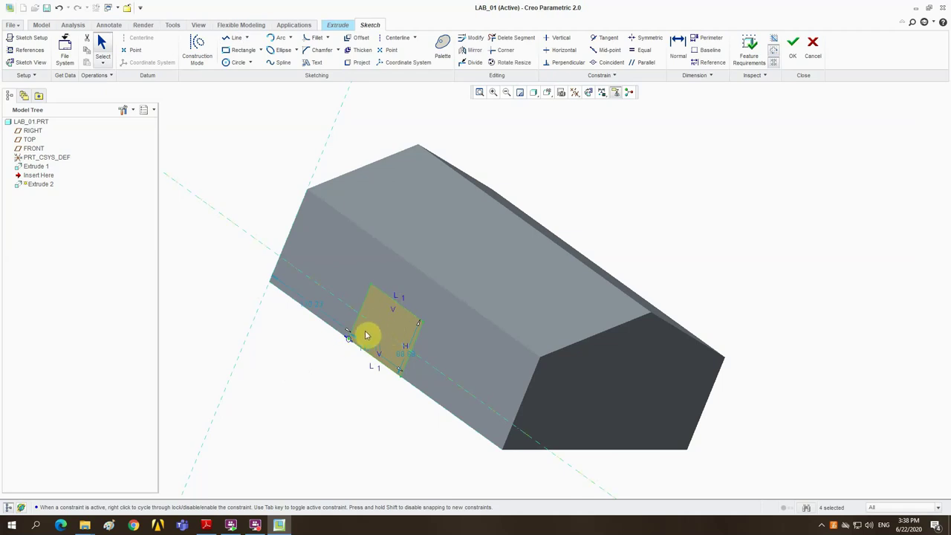
# Delete the rectangle's upper line, staying in the sketch.
pyautogui.click(408, 315)
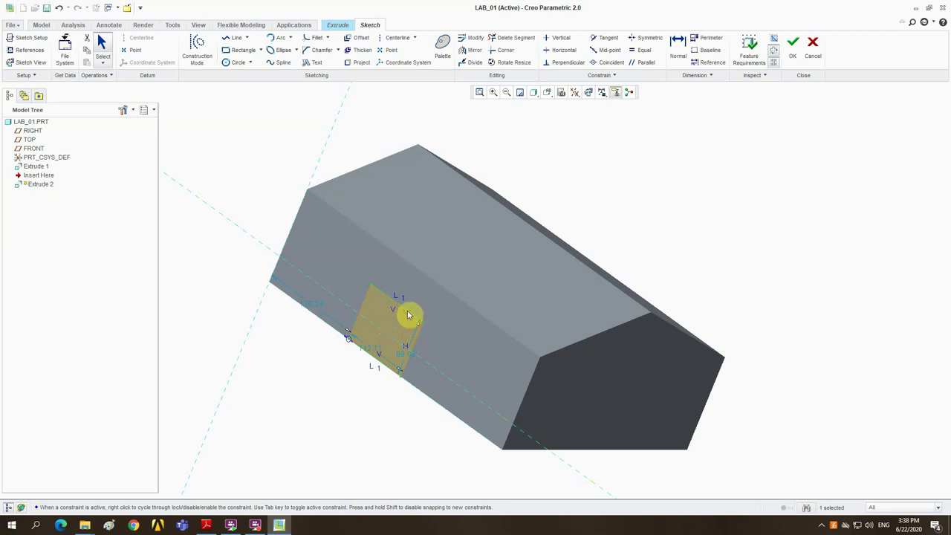
pyautogui.press('Escape')
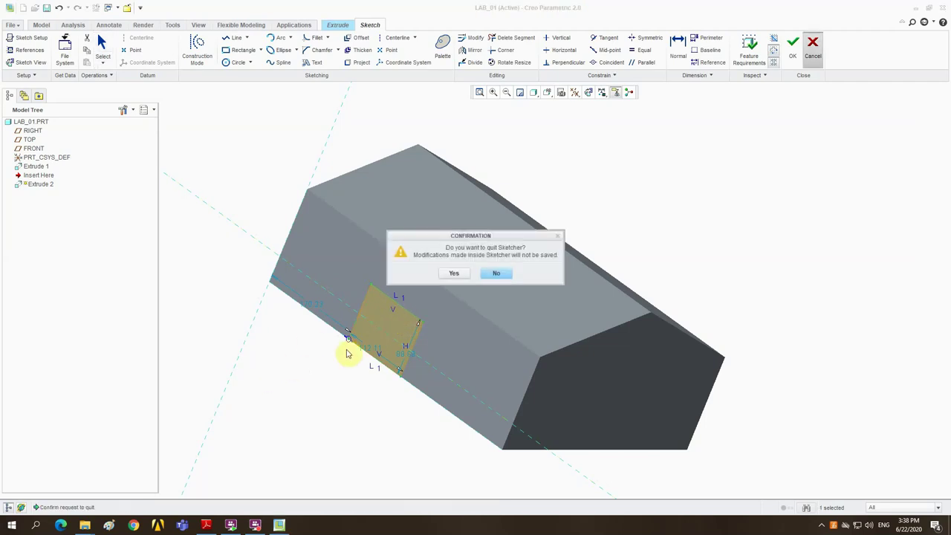
pyautogui.click(499, 273)
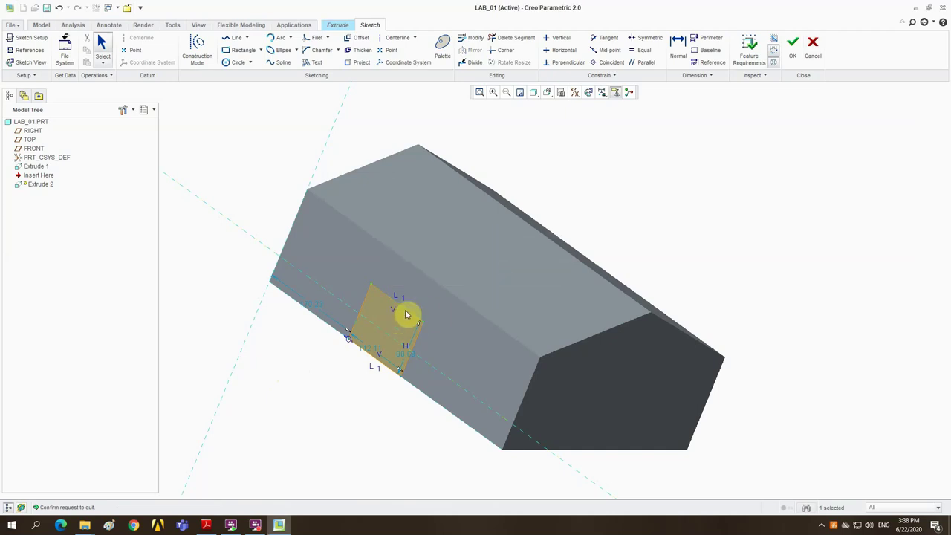
pyautogui.click(402, 312)
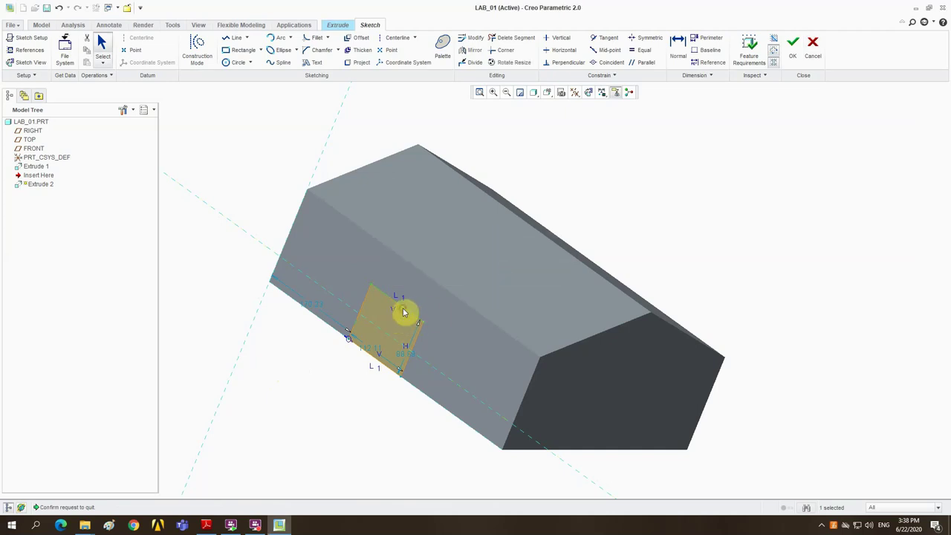
pyautogui.press('Delete')
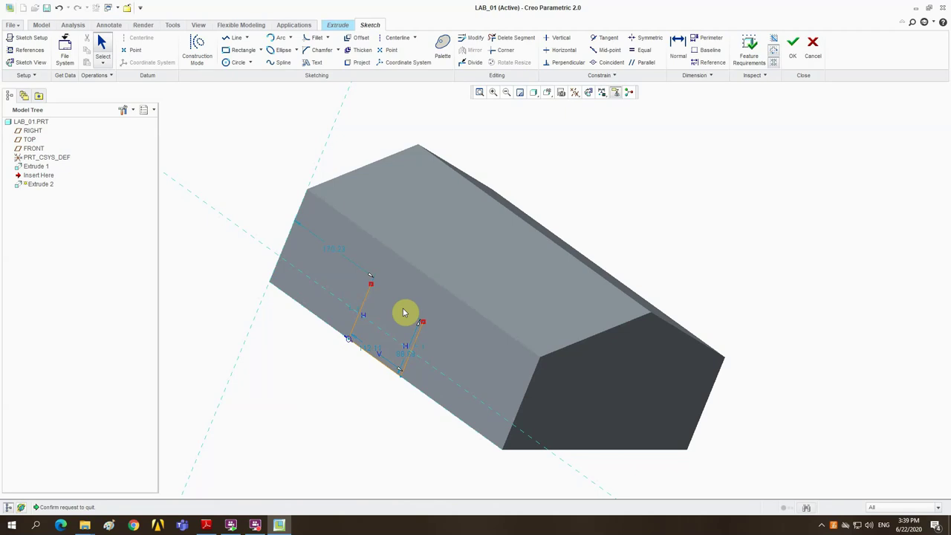
# Close the open profile with an arc joining the upper ends of its two upright lines.
pyautogui.click(279, 41)
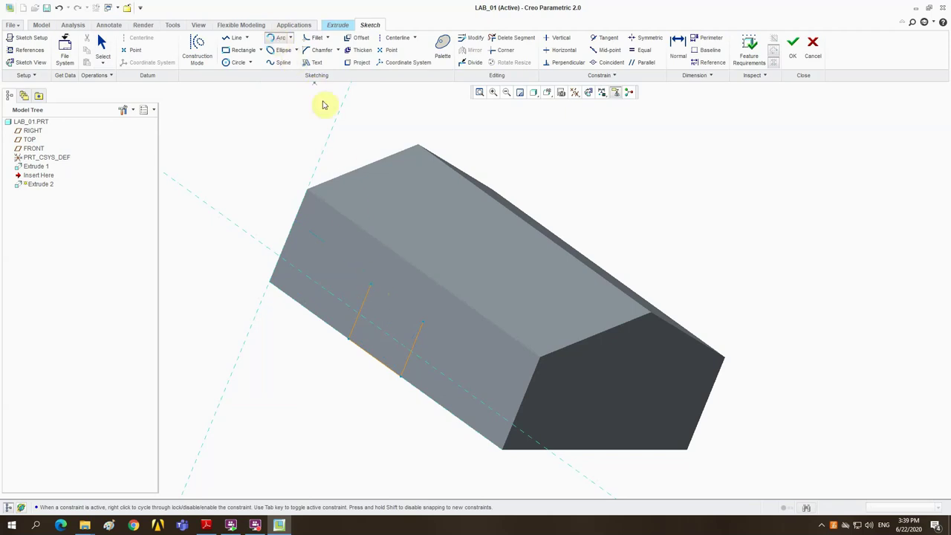
pyautogui.click(373, 288)
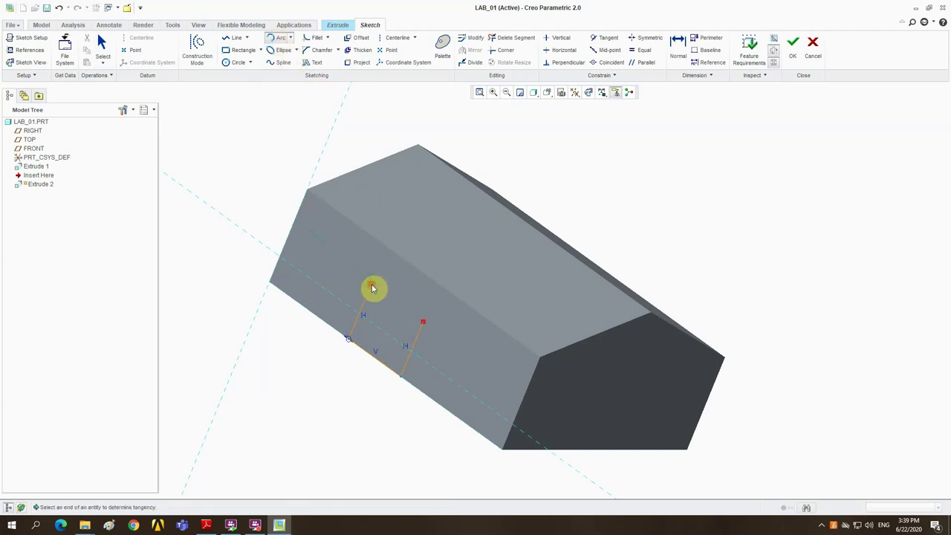
pyautogui.click(373, 287)
pyautogui.click(424, 323)
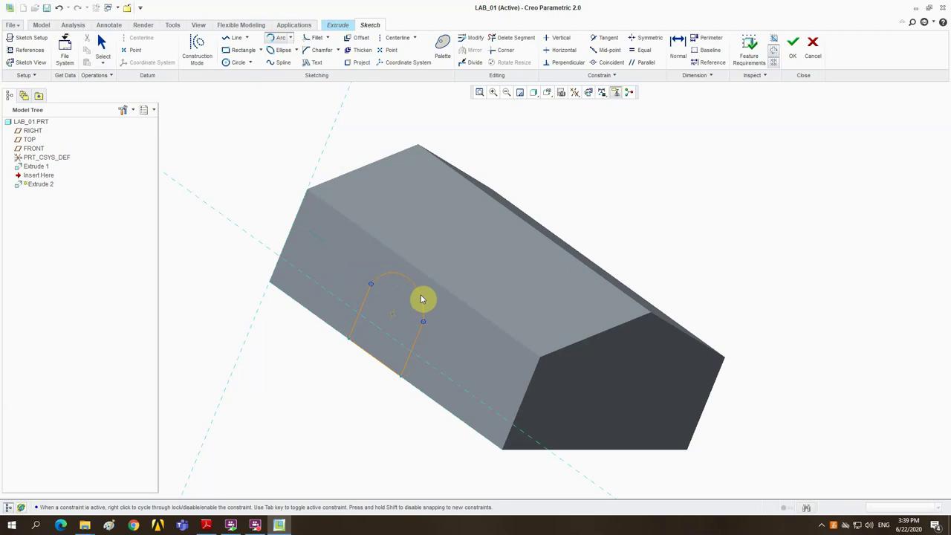
pyautogui.middleClick(422, 299)
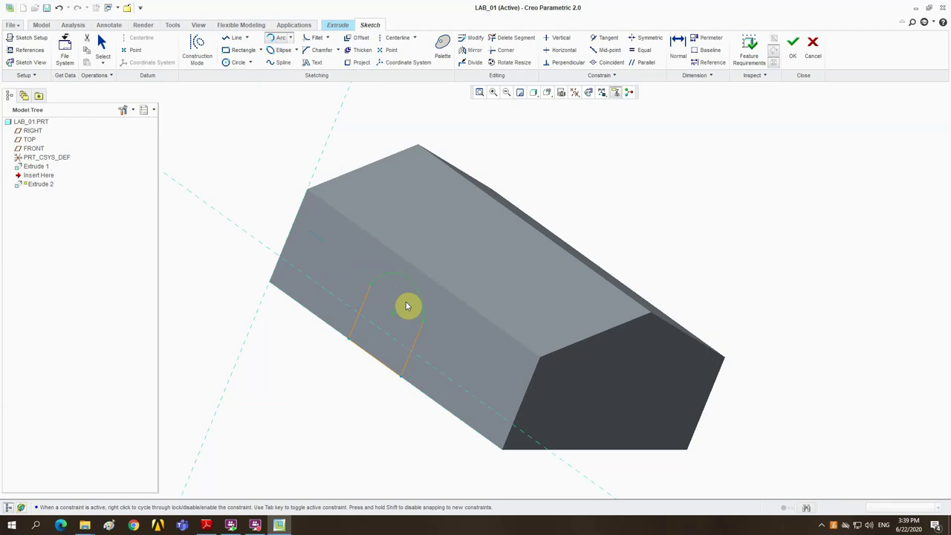
pyautogui.middleClick(407, 304)
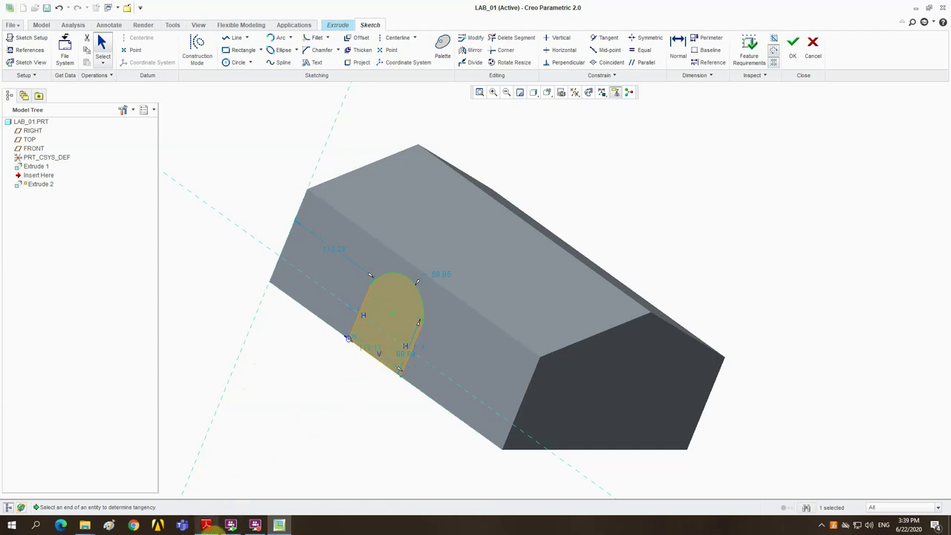
# Check the opening's dimensions in the Lab 01 PDF, return to Creo Parametric, and set the profile's base width to 50.
pyautogui.click(206, 525)
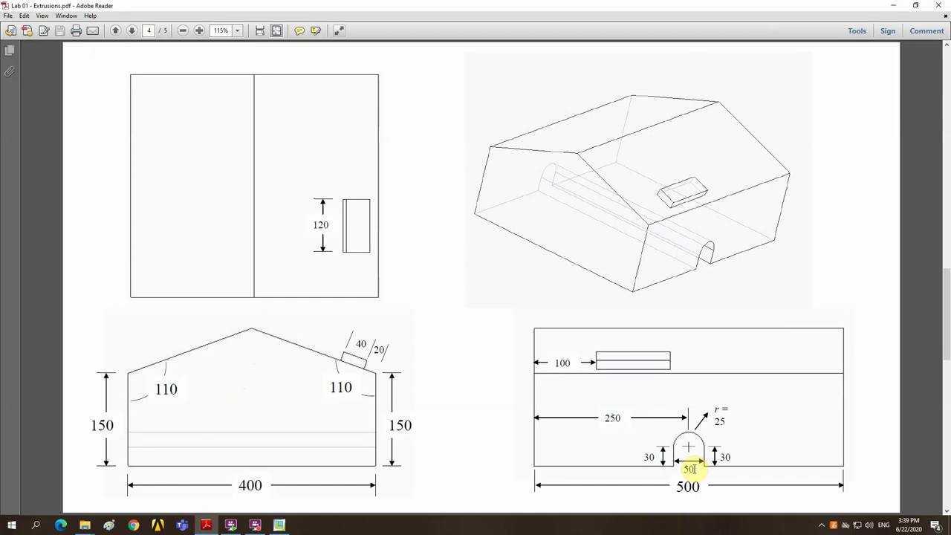
pyautogui.click(281, 525)
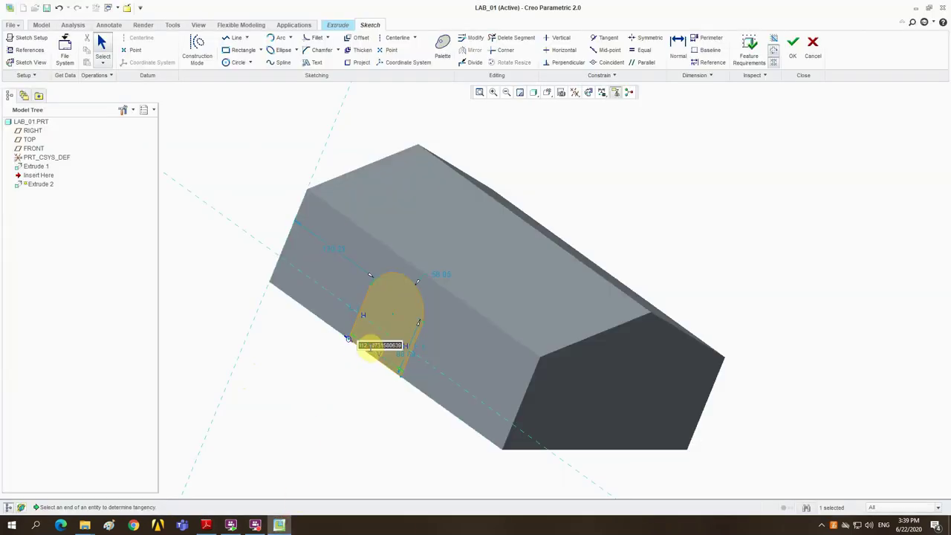
pyautogui.write('20')
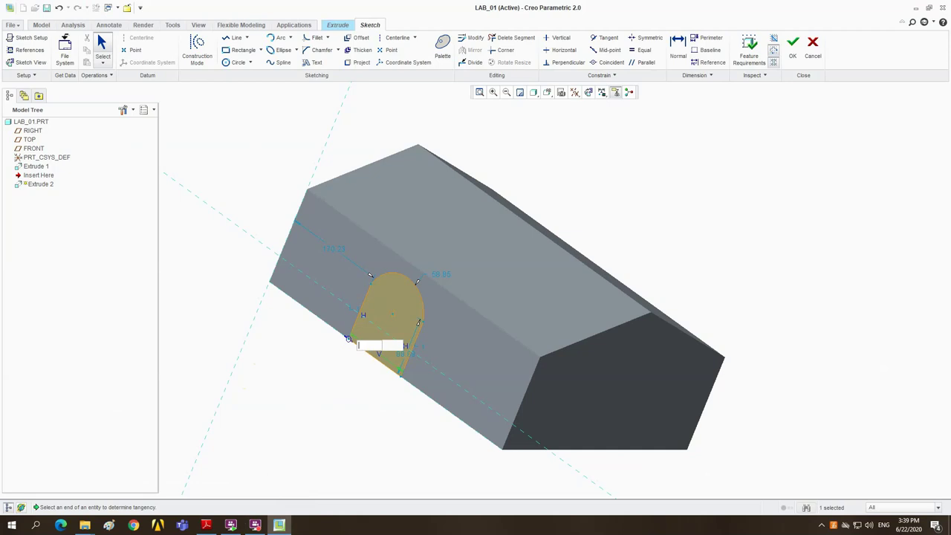
pyautogui.press('Return')
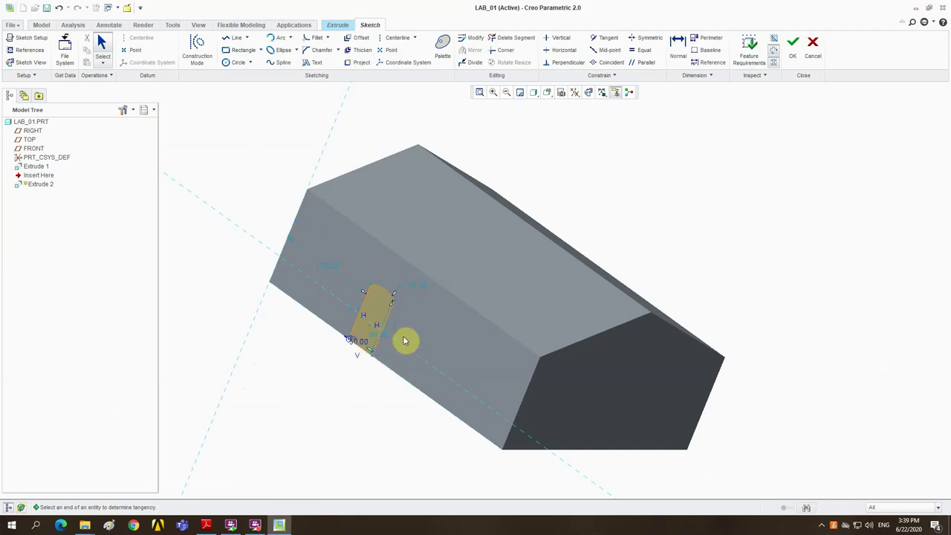
# Recheck the drawing in the Lab 01 PDF, return to Creo Parametric, and set the opening's straight side height to 30.
pyautogui.scroll(-2, 387, 348)
pyautogui.scroll(3, 388, 348)
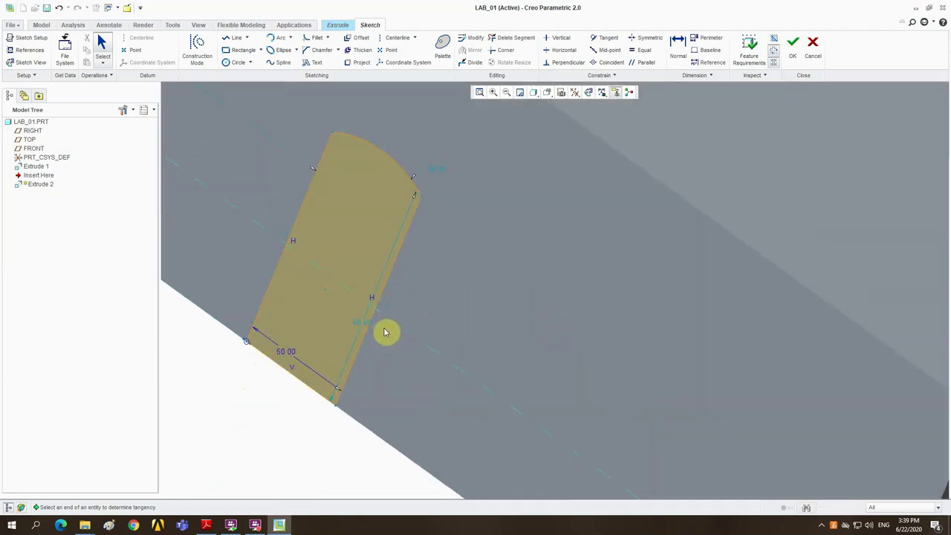
pyautogui.scroll(-1, 386, 336)
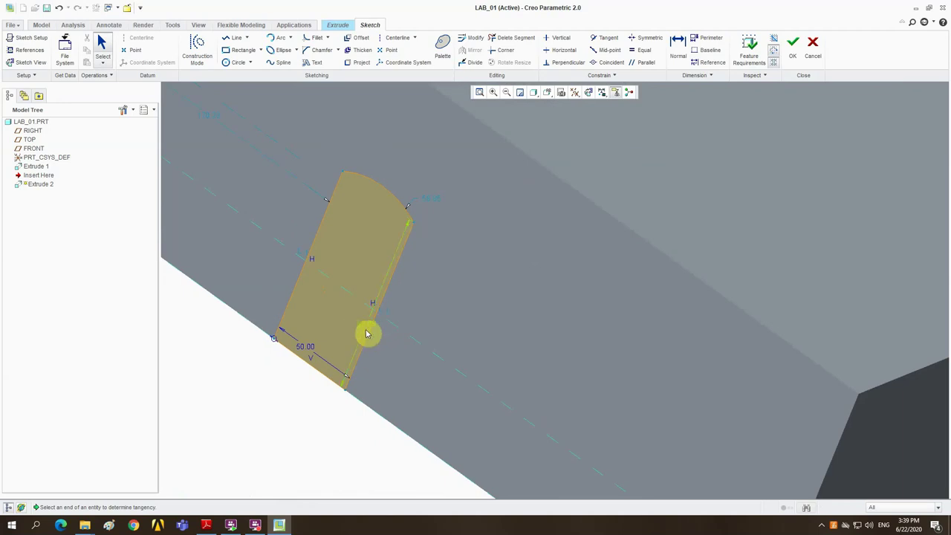
pyautogui.click(206, 524)
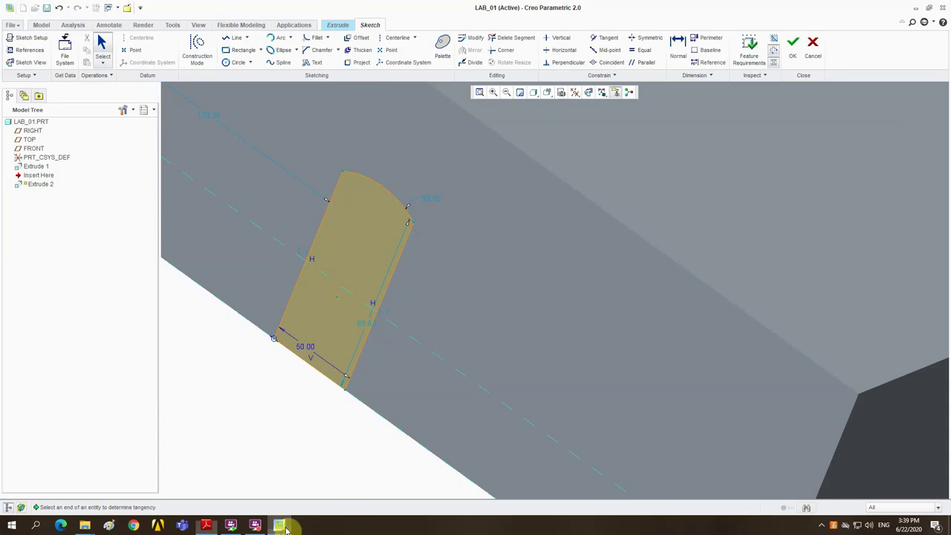
pyautogui.click(279, 525)
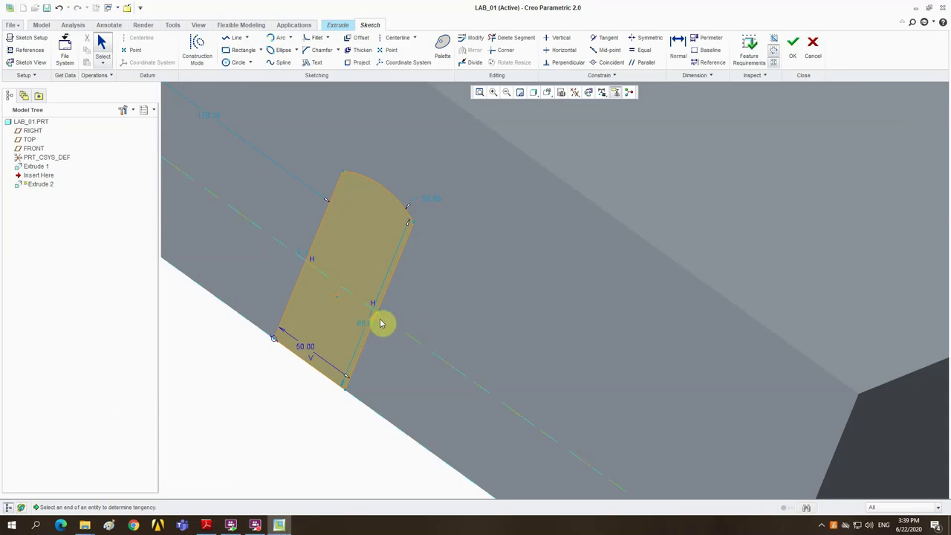
pyautogui.click(374, 325)
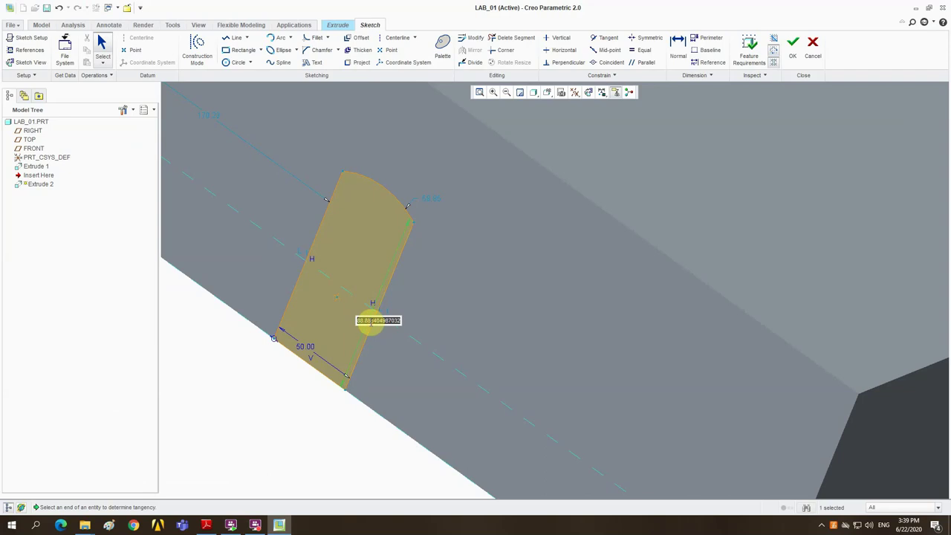
pyautogui.write('35')
pyautogui.press('Return')
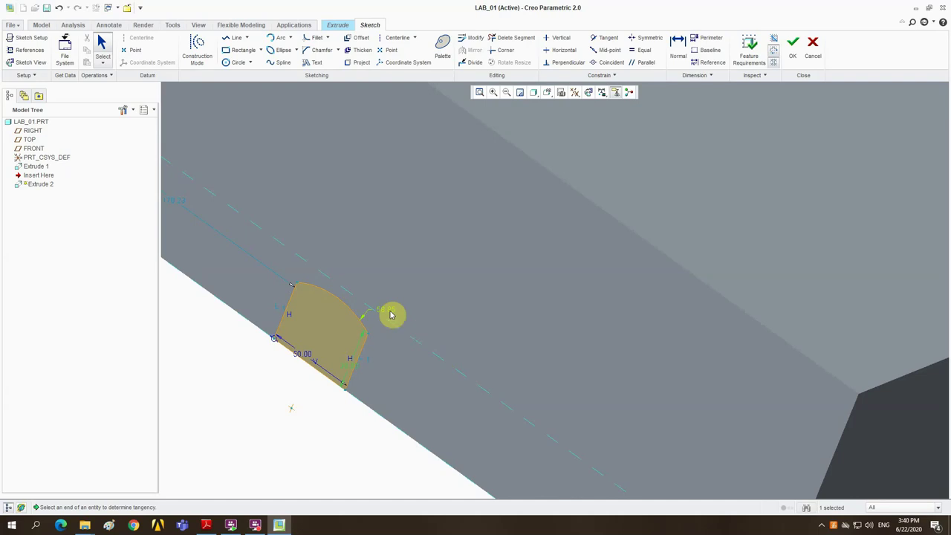
# Set the radius of the opening's arc to 25.
pyautogui.doubleClick(391, 313)
pyautogui.write('25')
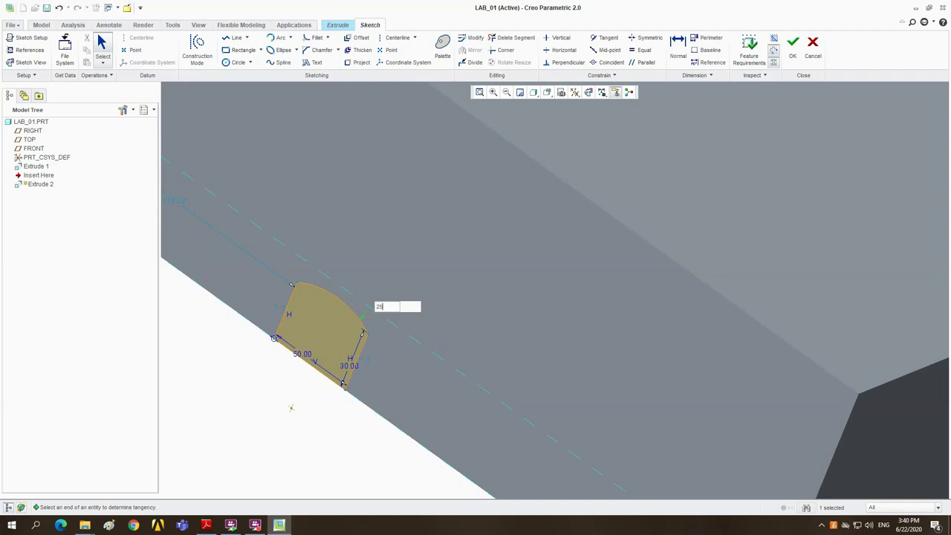
pyautogui.click(392, 315)
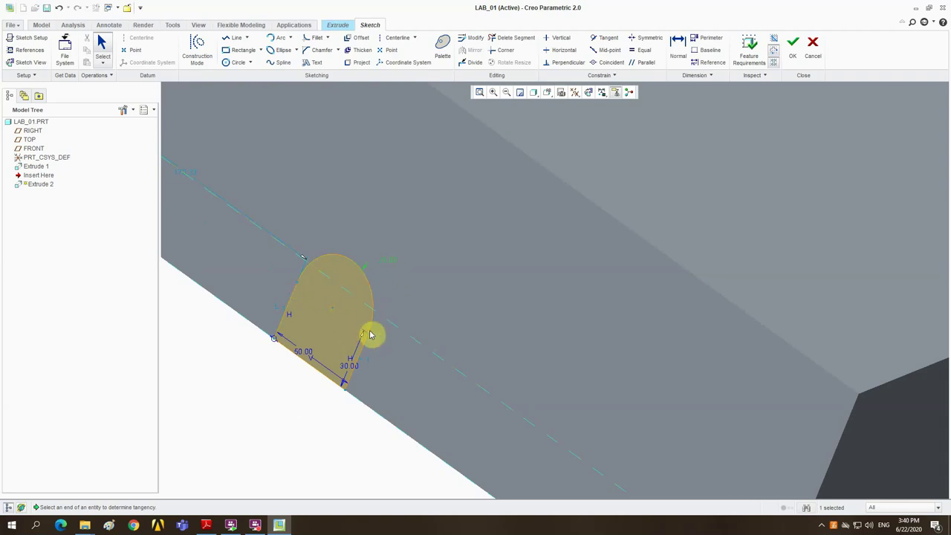
# Decline quitting the sketch, check the arched opening's distance from the wall end in the Lab 01 PDF, and return to Creo Parametric.
pyautogui.middleClick(444, 307)
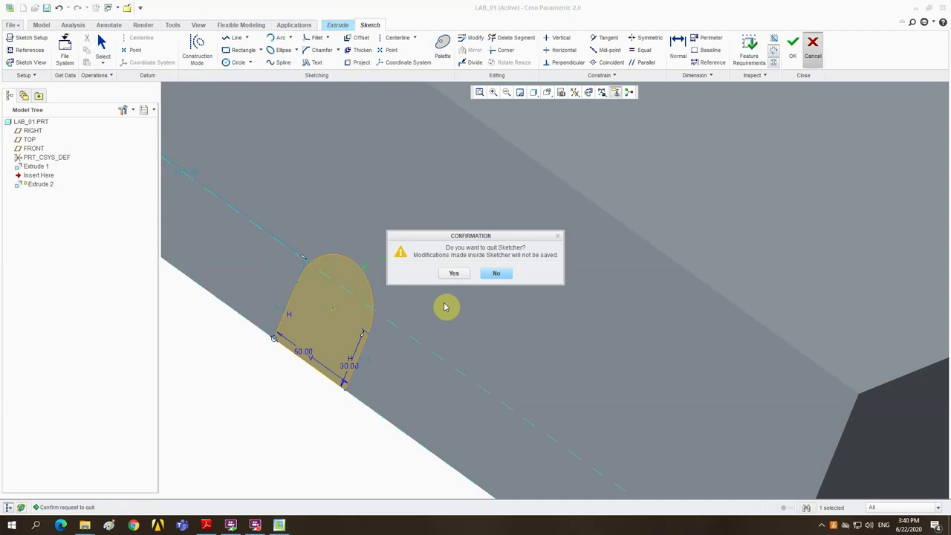
pyautogui.click(490, 273)
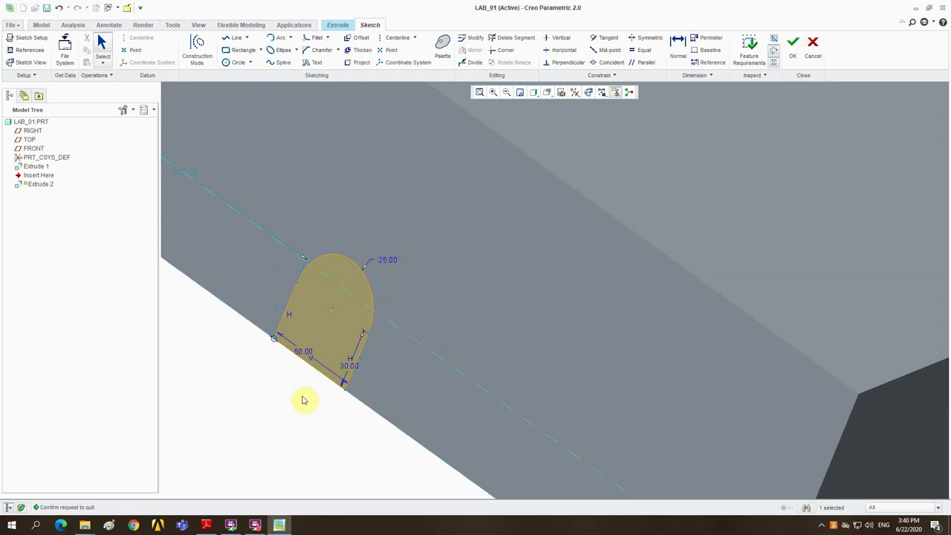
pyautogui.scroll(2, 304, 400)
pyautogui.scroll(-4, 304, 398)
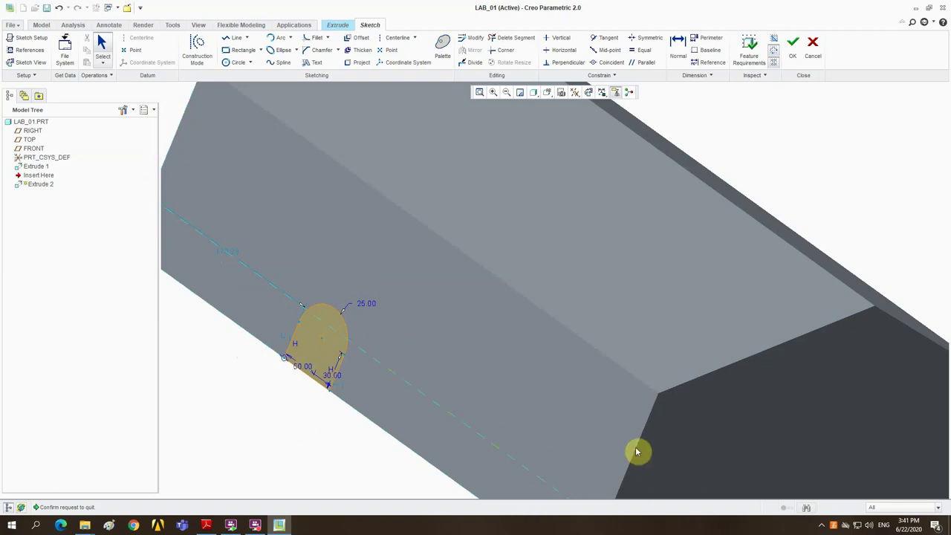
pyautogui.click(207, 526)
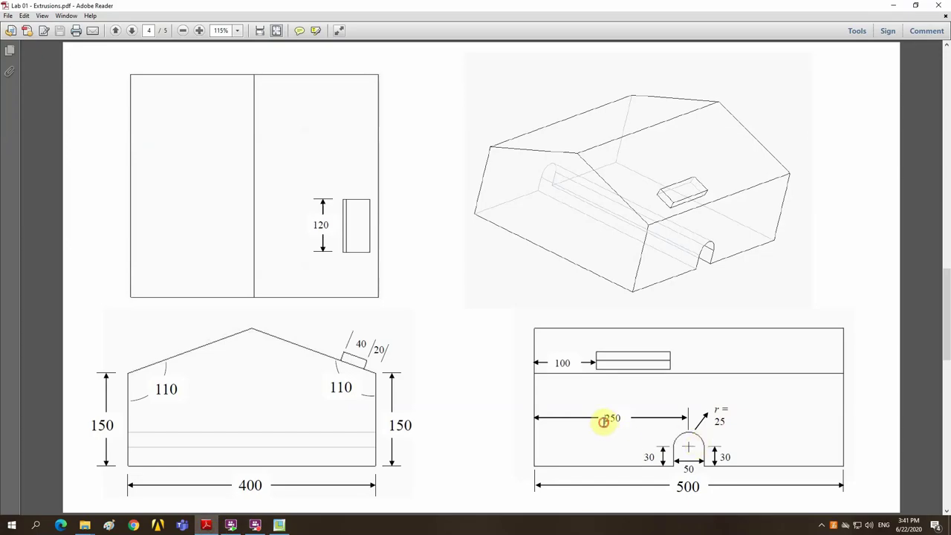
pyautogui.moveTo(604, 422); pyautogui.dragTo(620, 418)
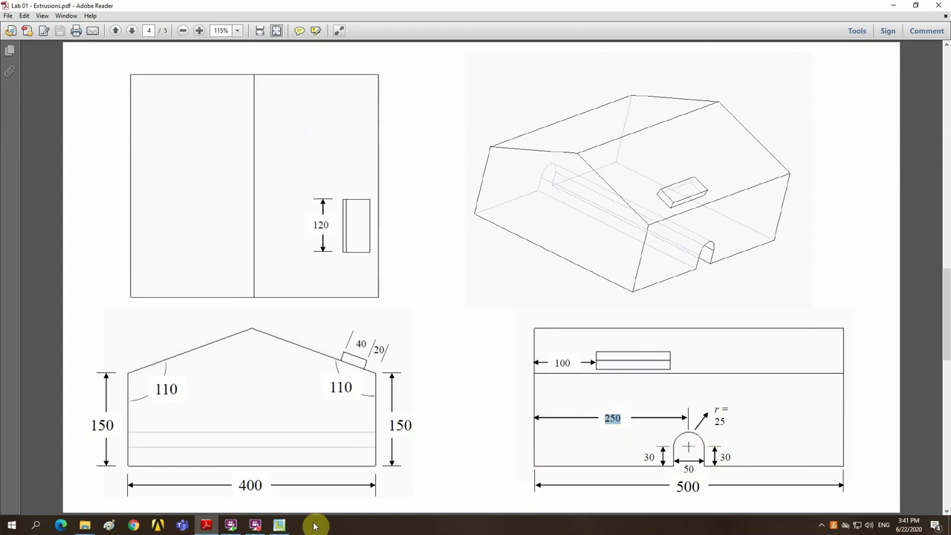
pyautogui.click(278, 525)
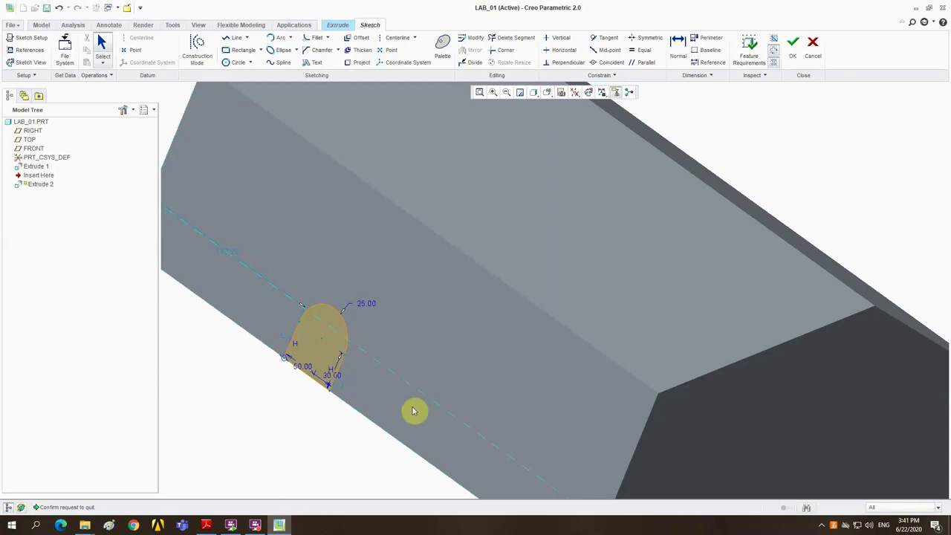
pyautogui.scroll(-3, 391, 382)
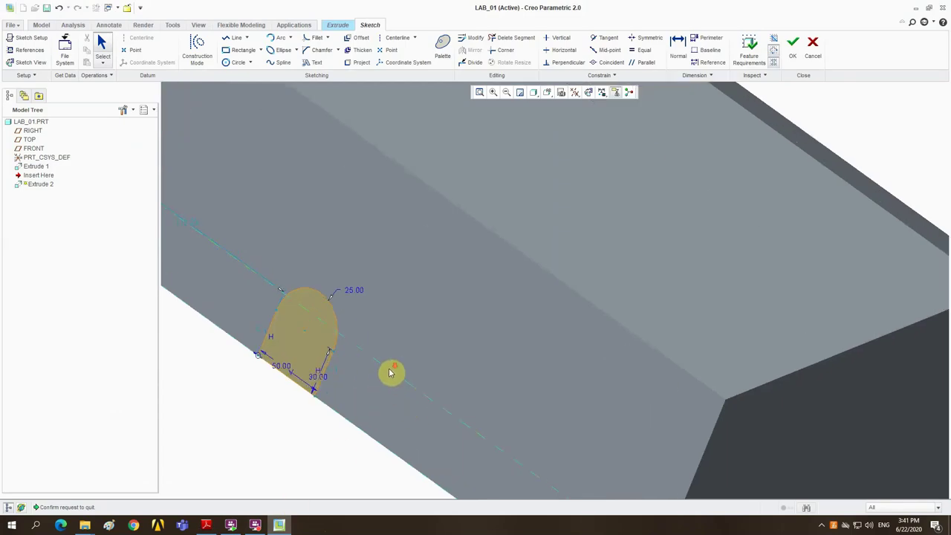
pyautogui.scroll(2, 293, 382)
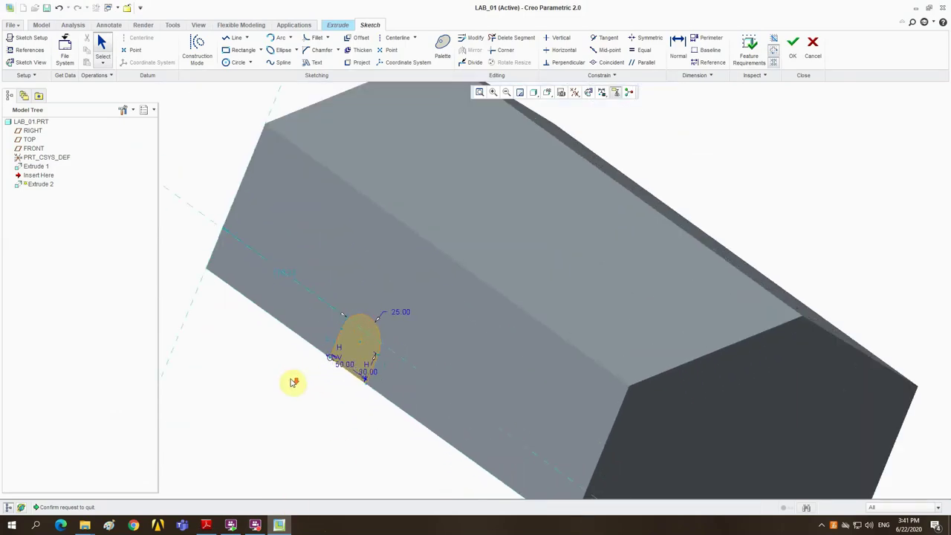
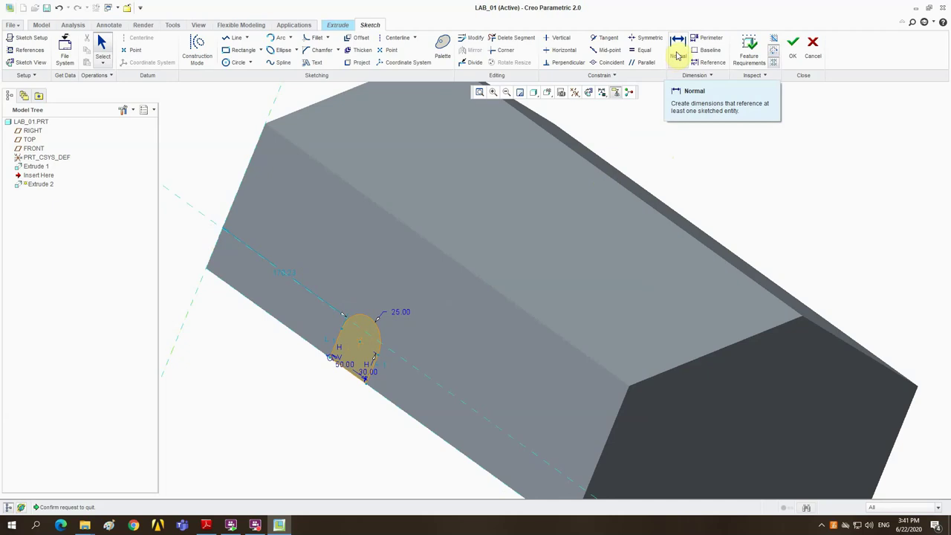
# Try to add a dimension between the centre of the opening's arc and the end edge of the side wall.
pyautogui.click(678, 56)
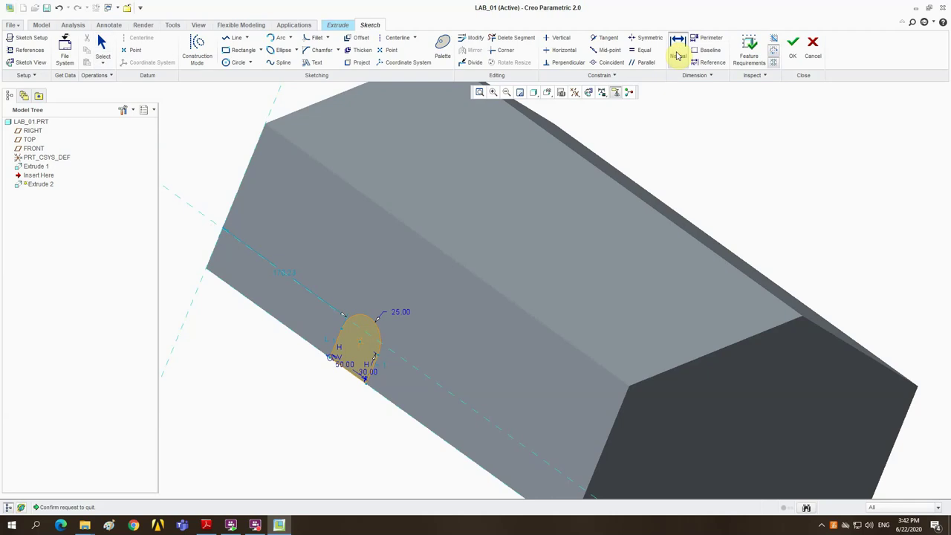
pyautogui.click(359, 347)
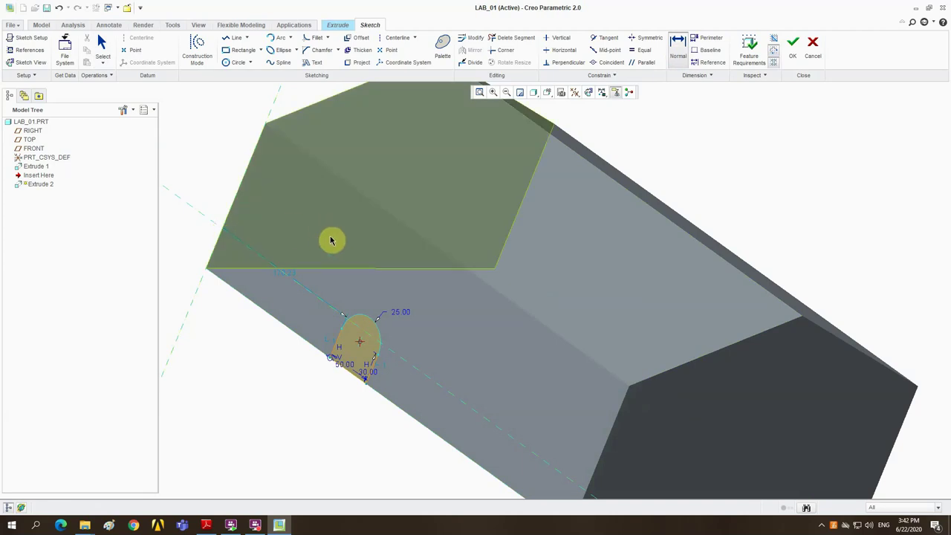
pyautogui.click(251, 333)
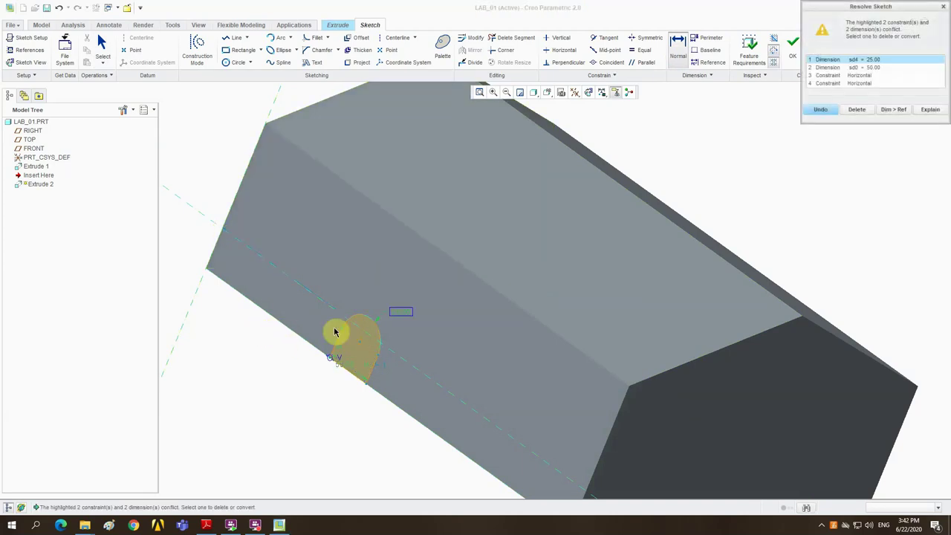
pyautogui.click(820, 109)
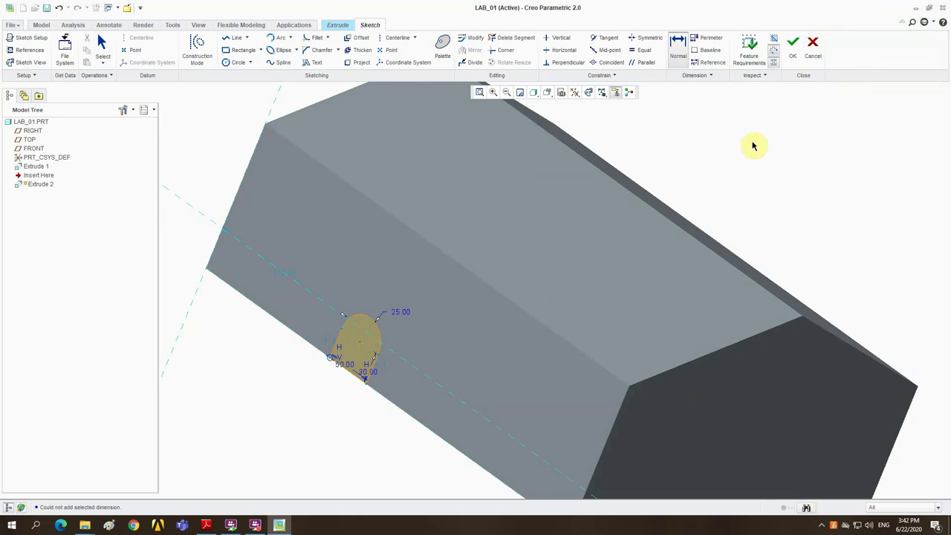
pyautogui.click(678, 46)
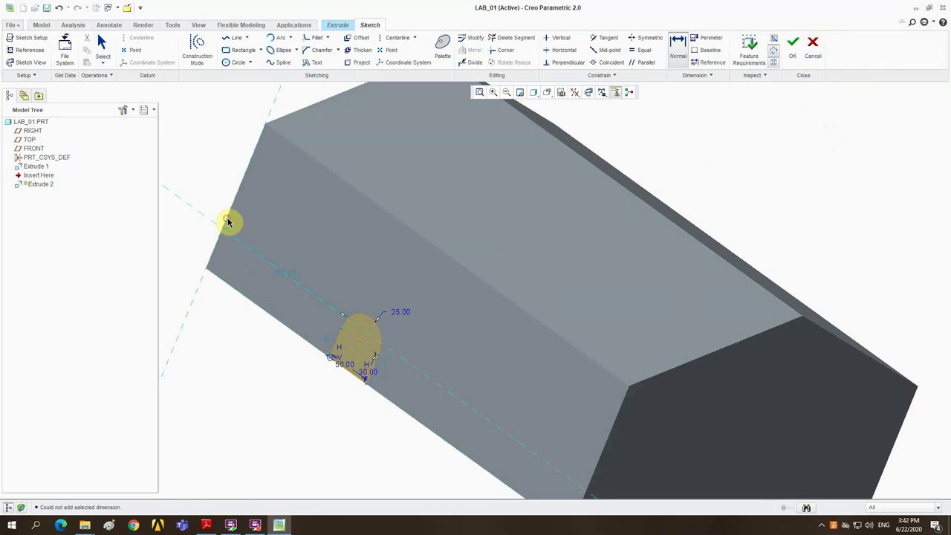
pyautogui.click(360, 344)
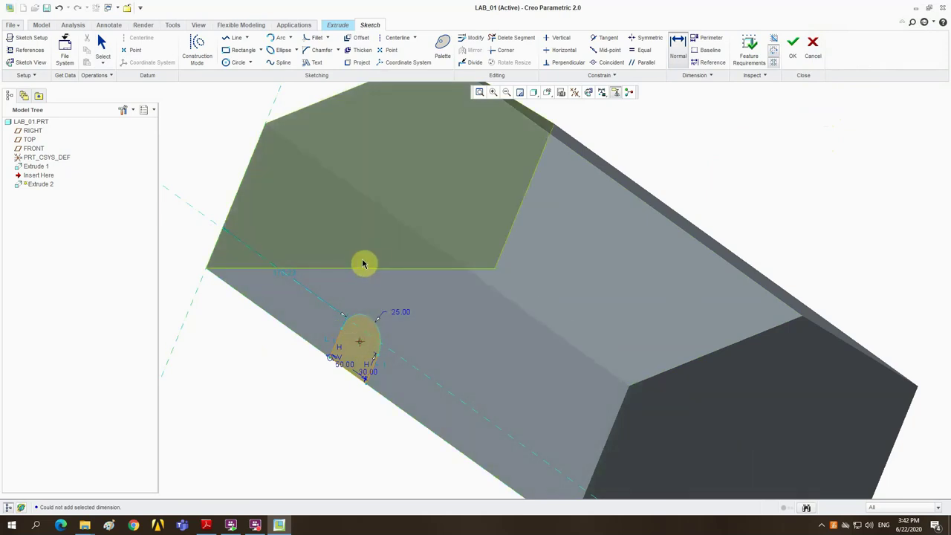
pyautogui.middleClick(287, 347)
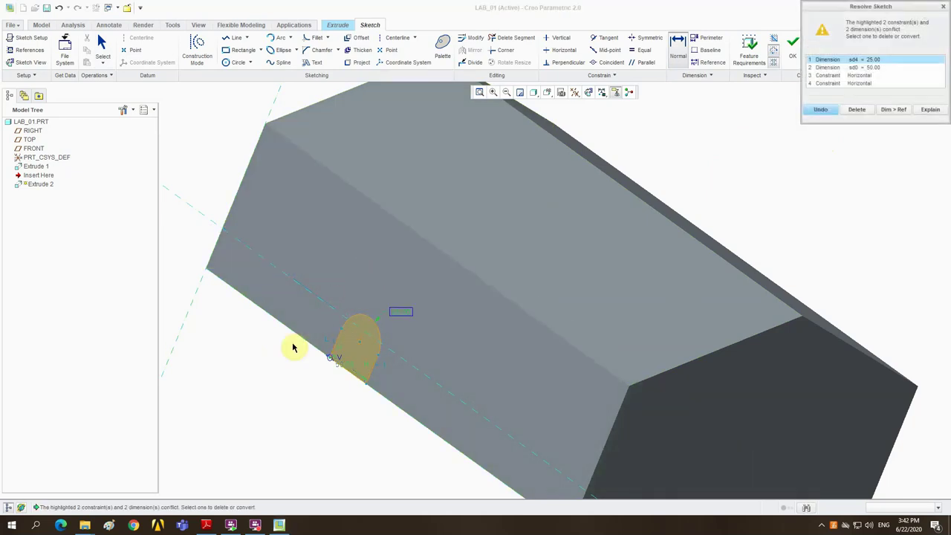
pyautogui.click(827, 110)
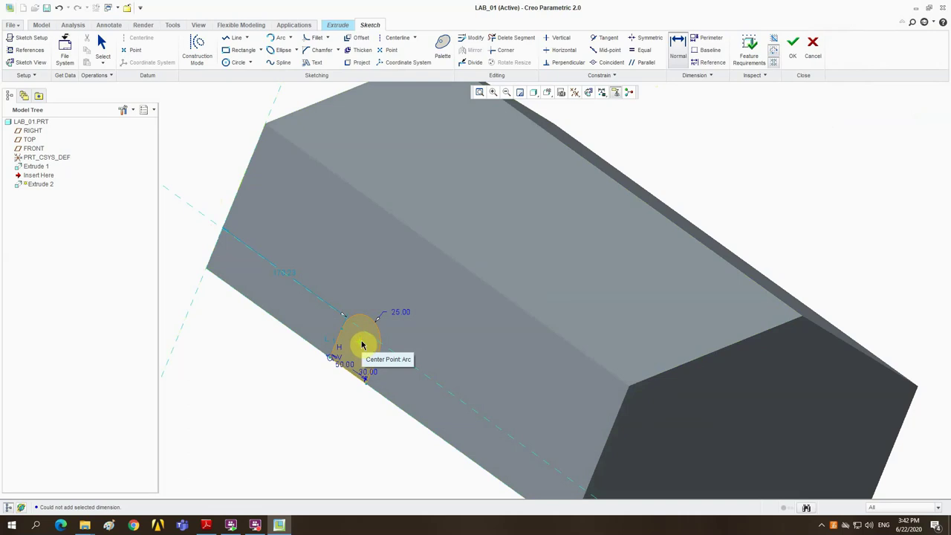
pyautogui.middleClick(308, 380)
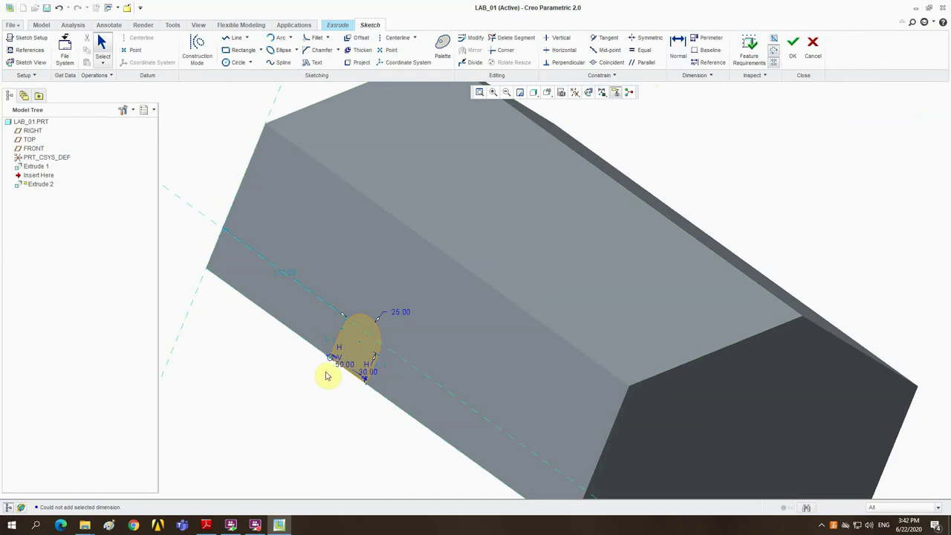
# Set the distance from the wall's end edge to the arched opening's near side to 225 and finish the sketch.
pyautogui.doubleClick(290, 275)
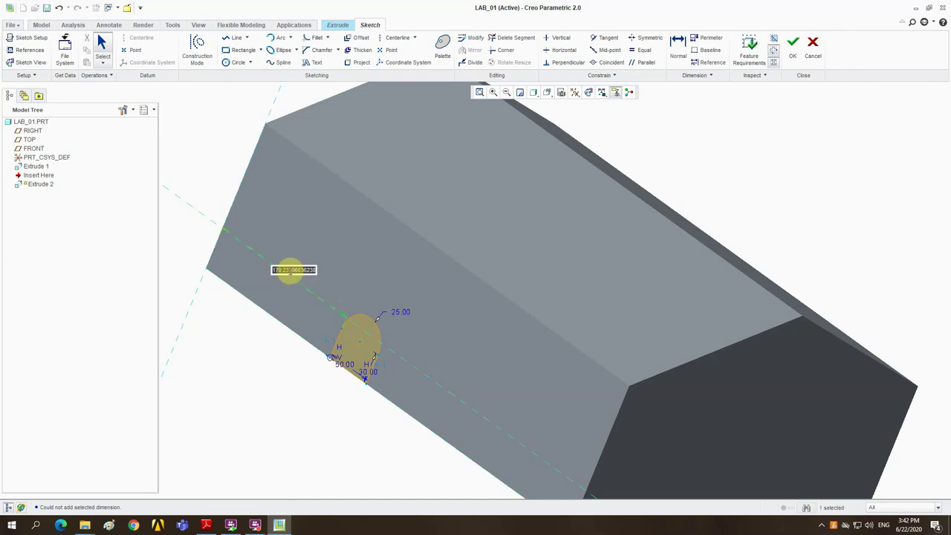
pyautogui.write('225')
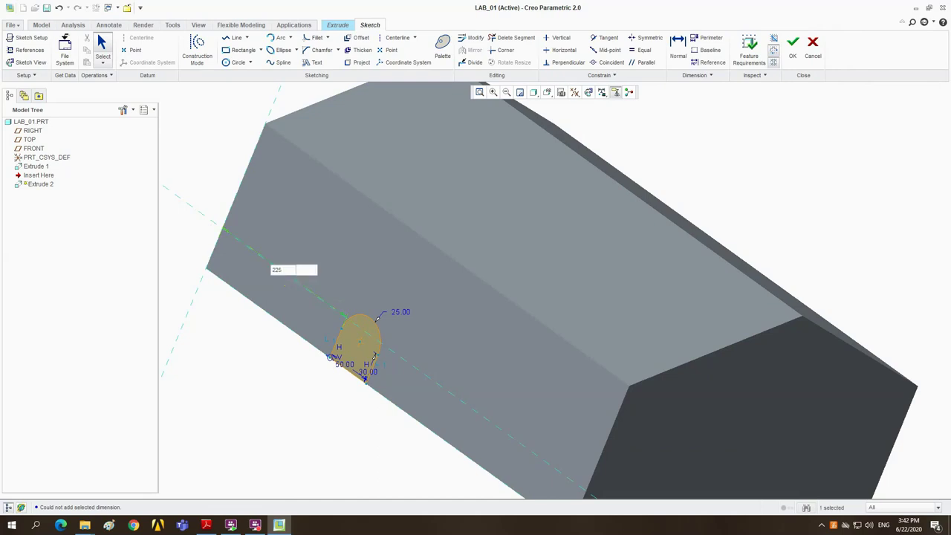
pyautogui.press('Return')
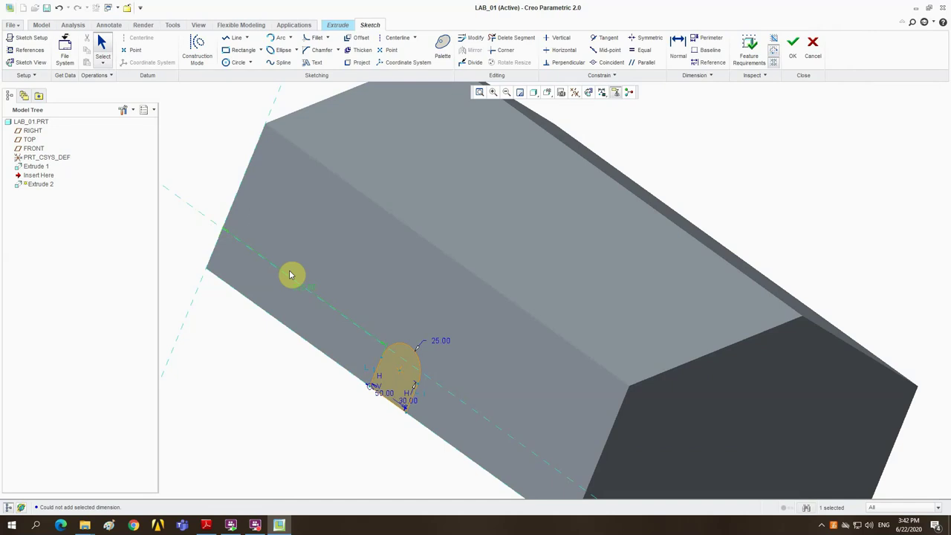
pyautogui.scroll(-3, 543, 376)
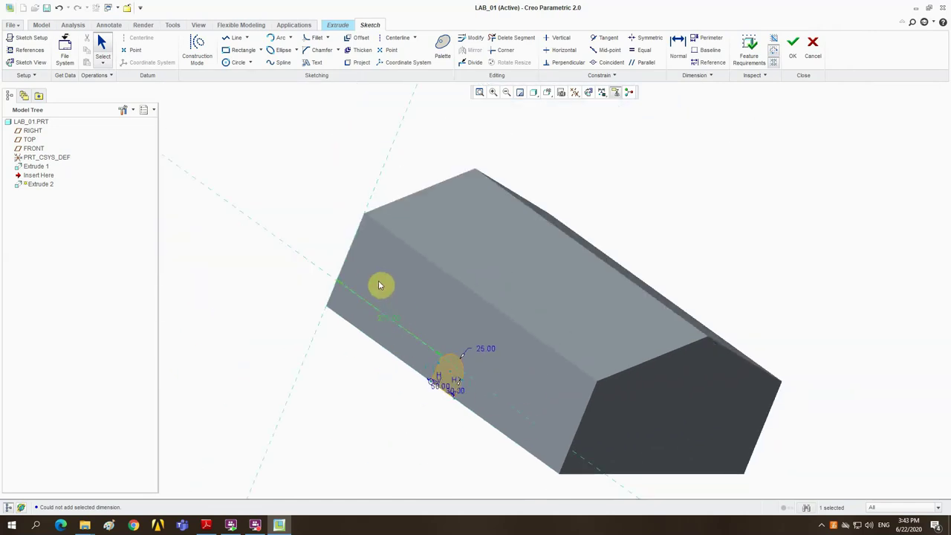
pyautogui.moveTo(280, 526)
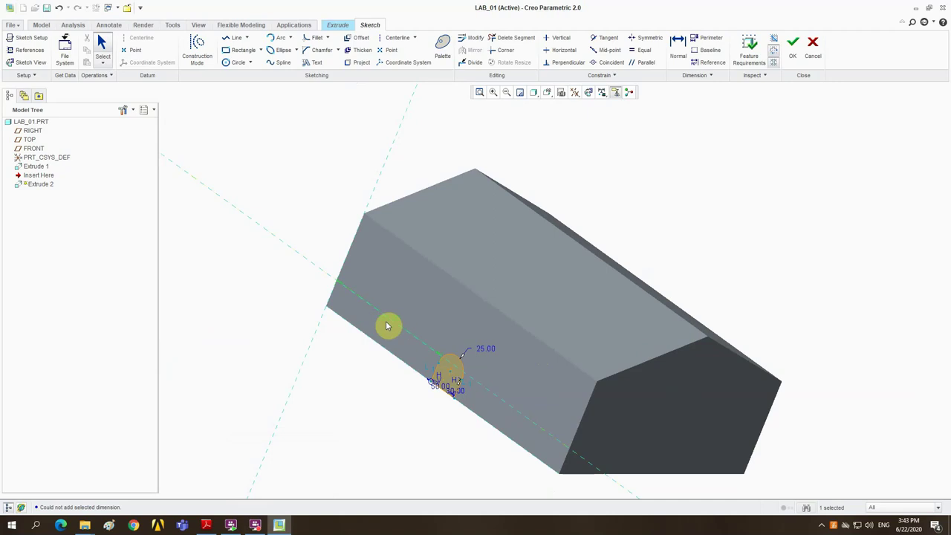
pyautogui.click(793, 57)
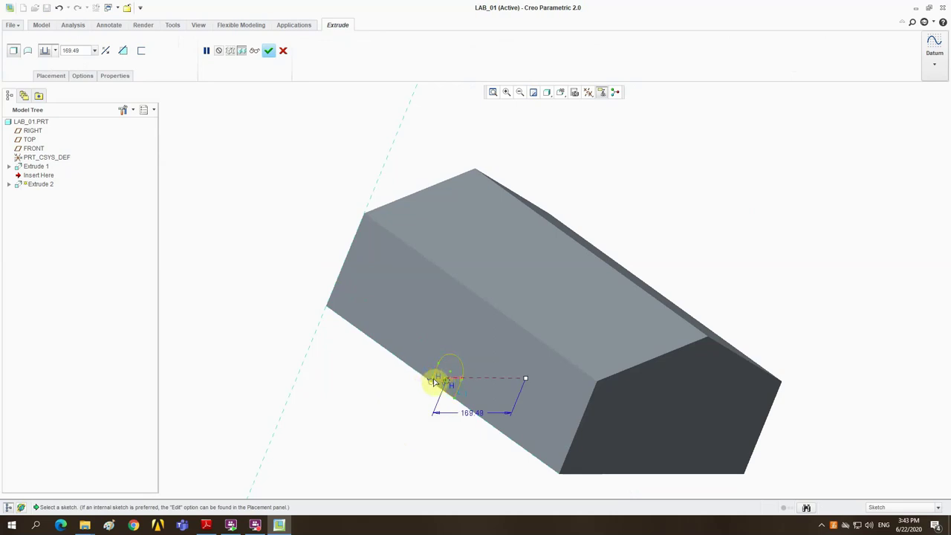
# Extrude the arched profile 918.66 through the whole body as a material-removing cut and accept the feature.
pyautogui.click(456, 380)
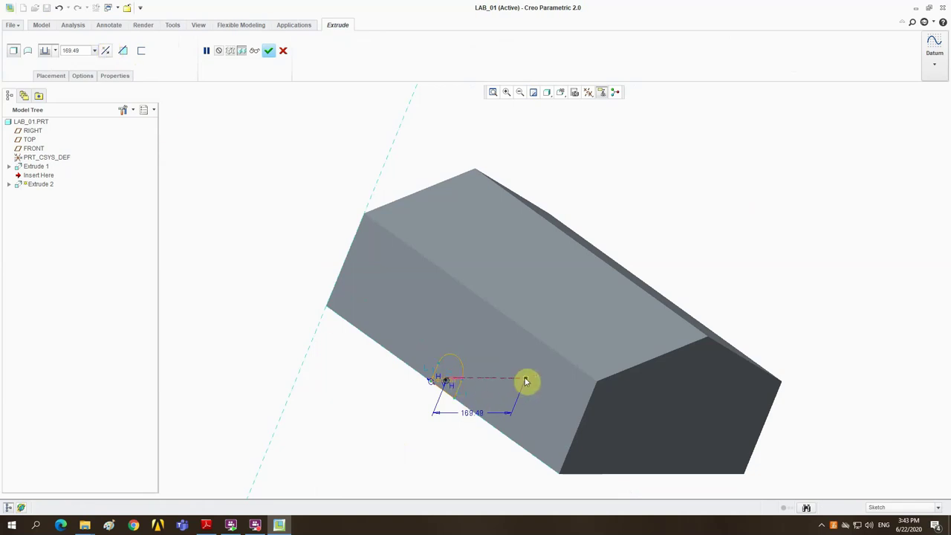
pyautogui.moveTo(525, 381); pyautogui.dragTo(873, 371)
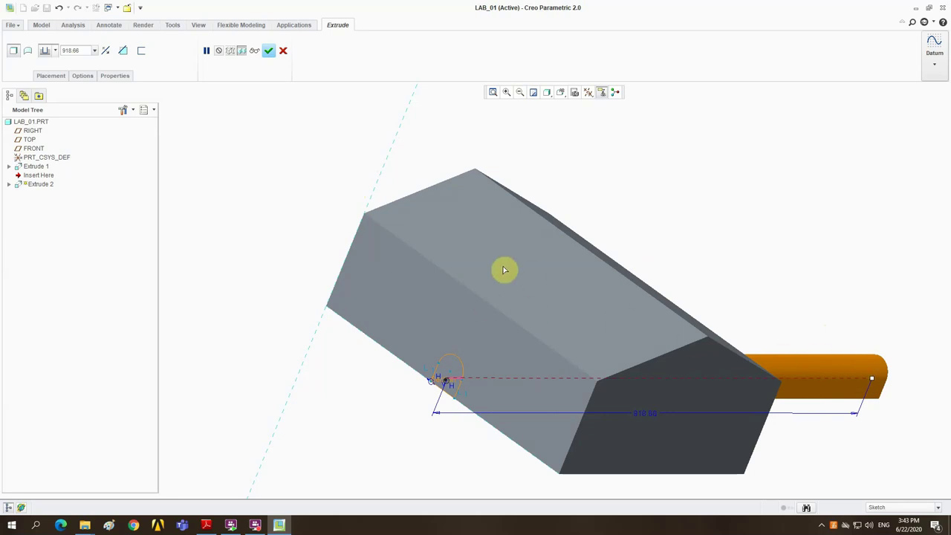
pyautogui.click(123, 51)
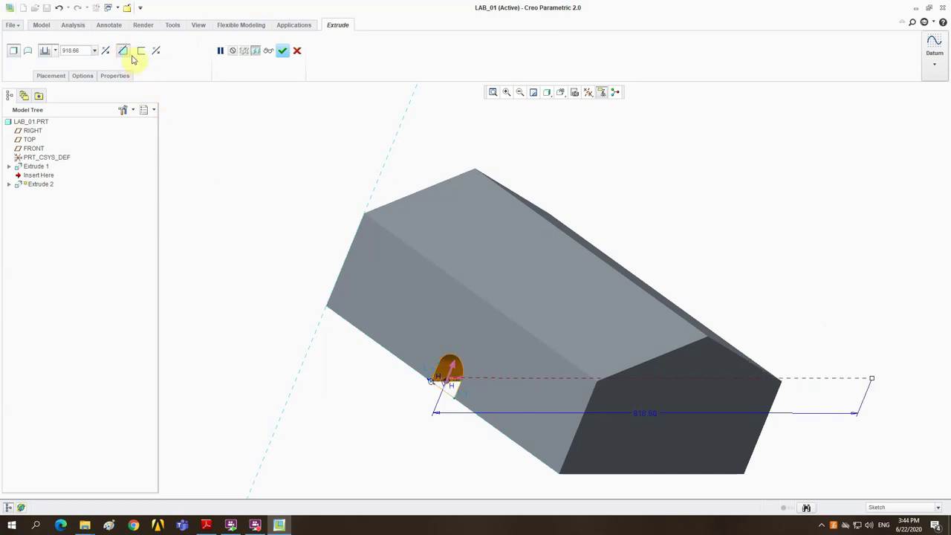
pyautogui.moveTo(559, 341)
pyautogui.mouseDown(button='middle')
pyautogui.moveTo(564, 355)
pyautogui.moveTo(610, 333)
pyautogui.moveTo(601, 341)
pyautogui.mouseUp(button='middle')
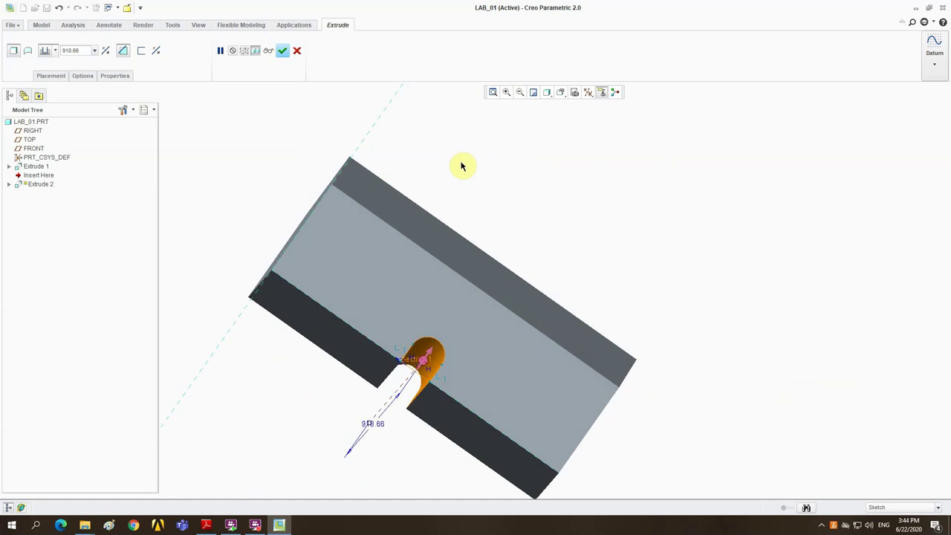
pyautogui.click(282, 51)
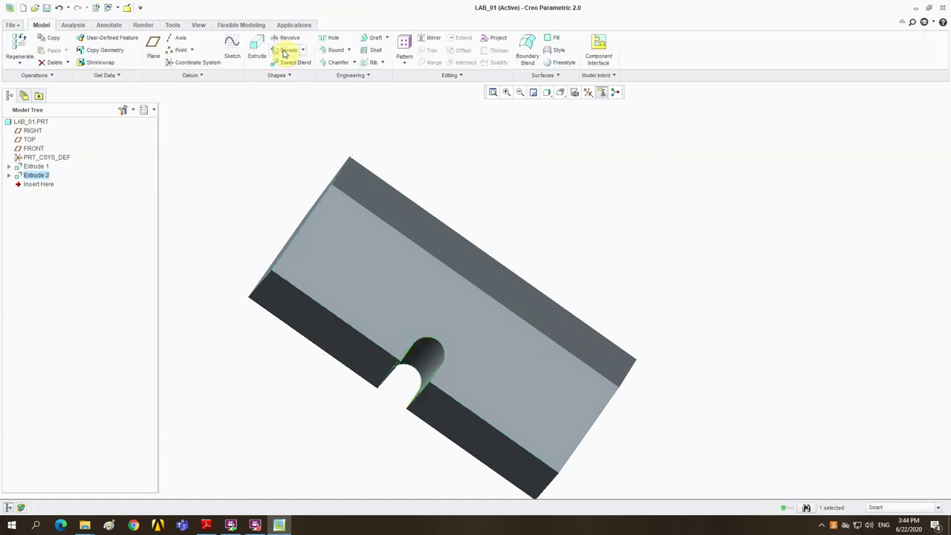
pyautogui.click(767, 194)
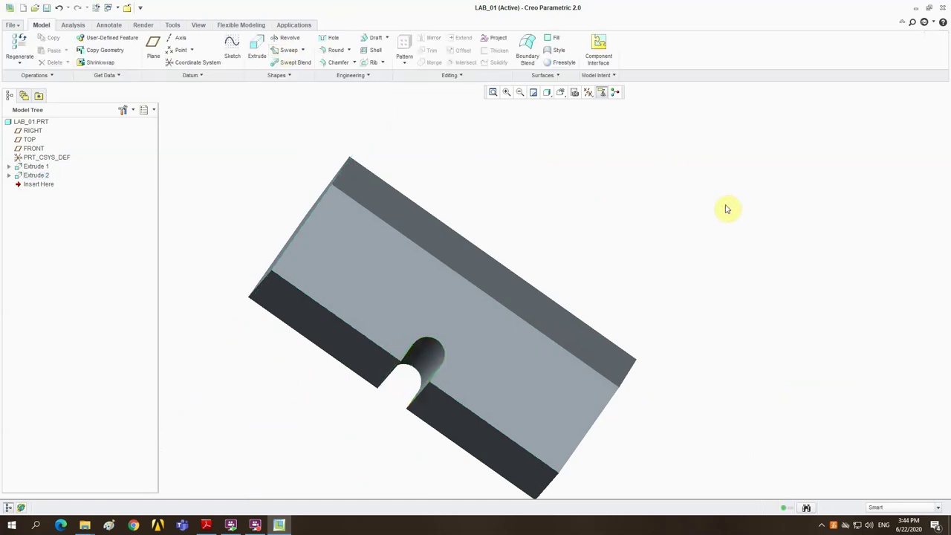
# Set the model to the standard orientation and display it as a wireframe.
pyautogui.click(548, 92)
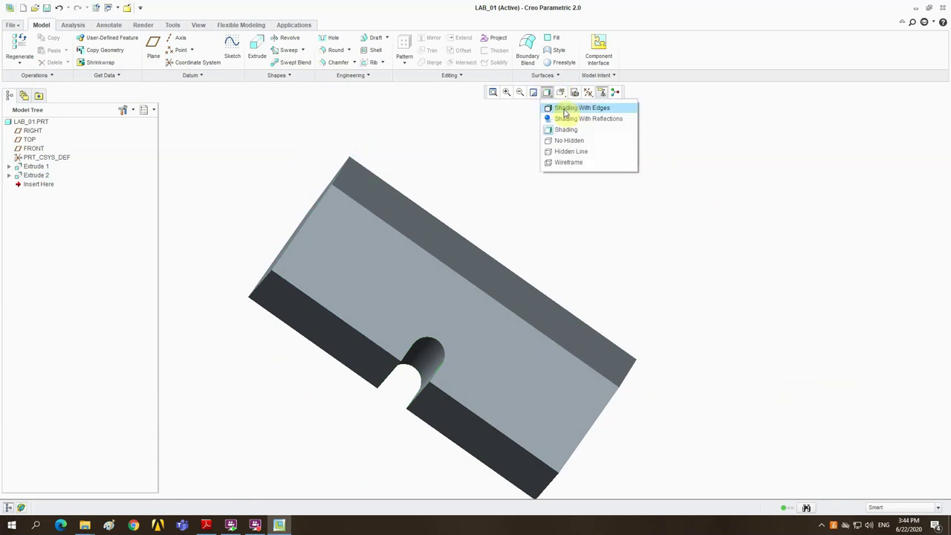
pyautogui.click(561, 92)
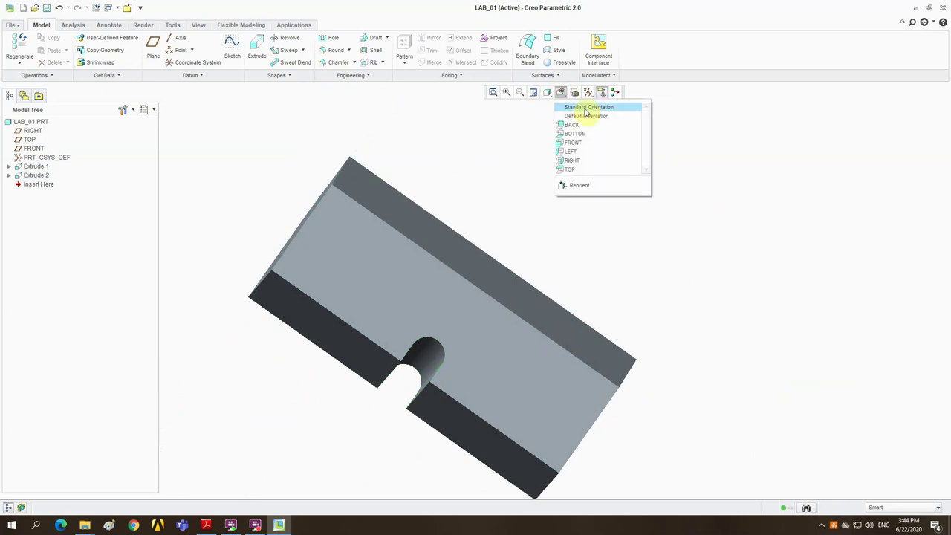
pyautogui.click(587, 108)
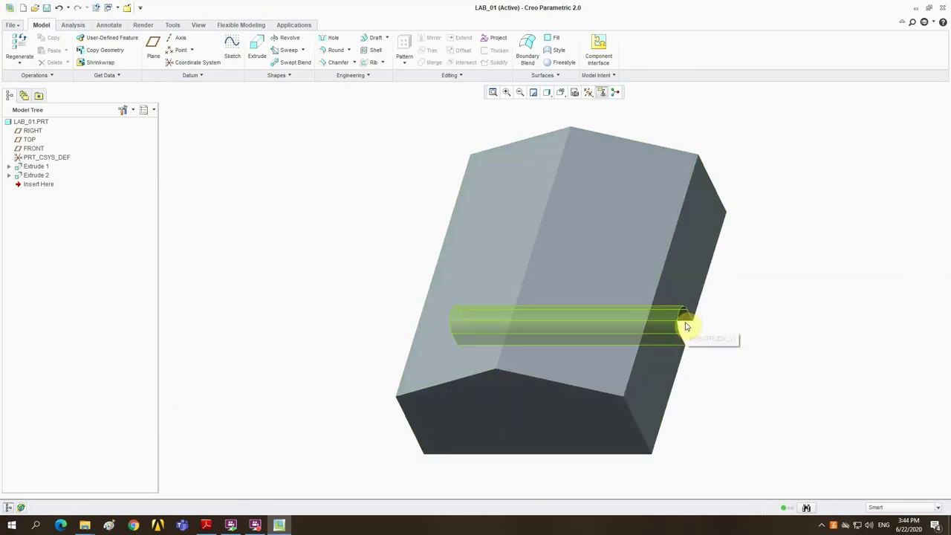
pyautogui.click(547, 93)
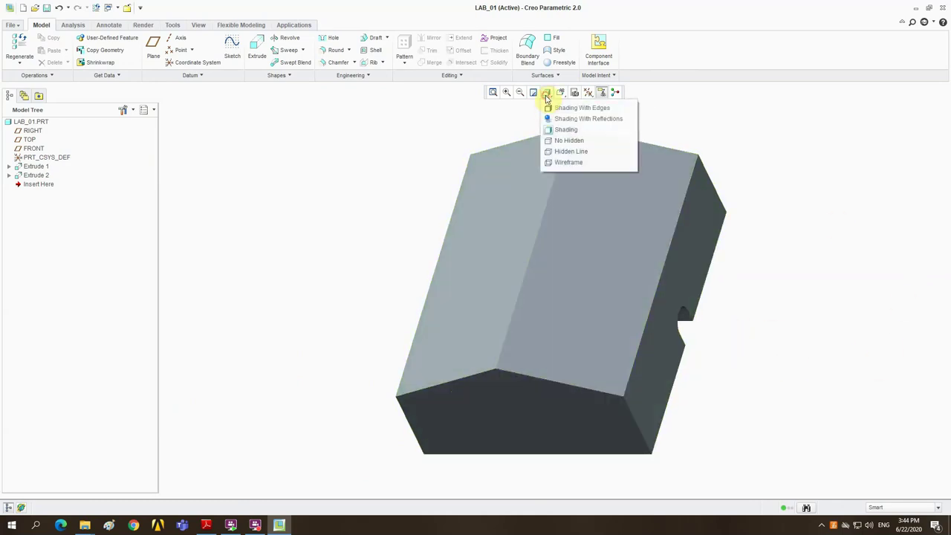
pyautogui.click(568, 161)
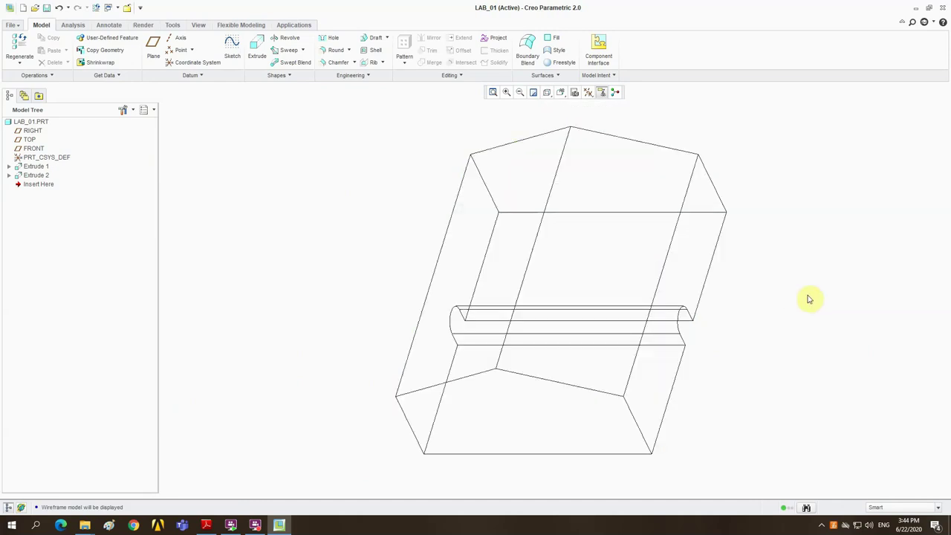
# Display the model shaded, highlight the arched cut Extrude 2 in it, and clear the selection.
pyautogui.click(547, 93)
pyautogui.click(562, 130)
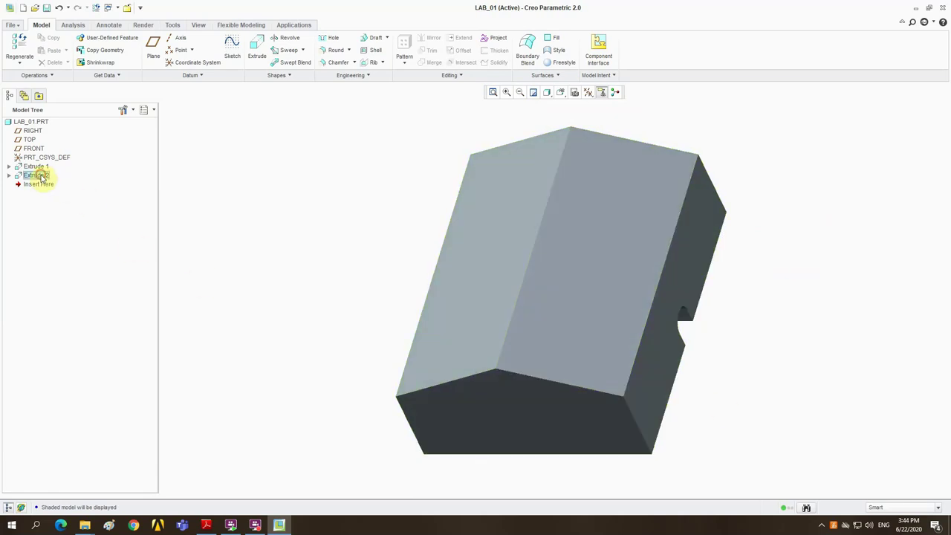
pyautogui.click(42, 176)
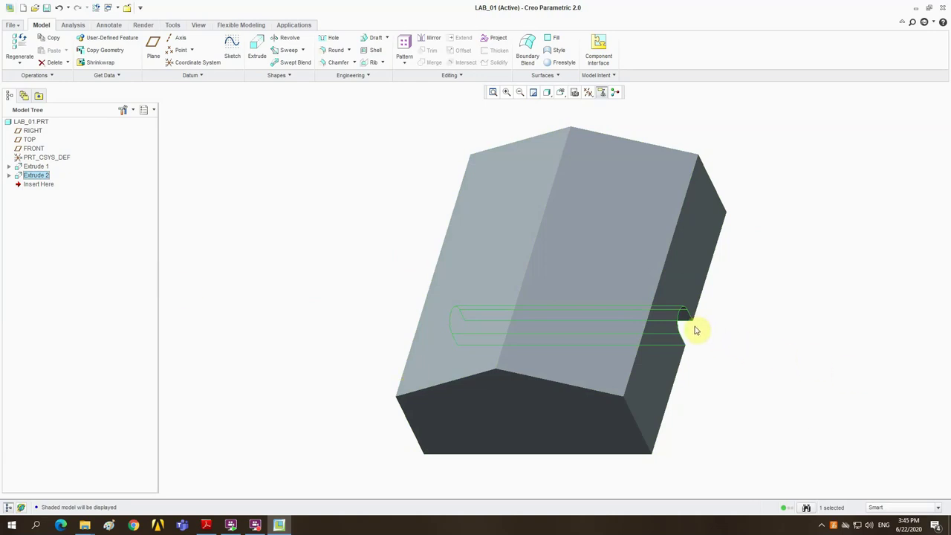
pyautogui.click(735, 361)
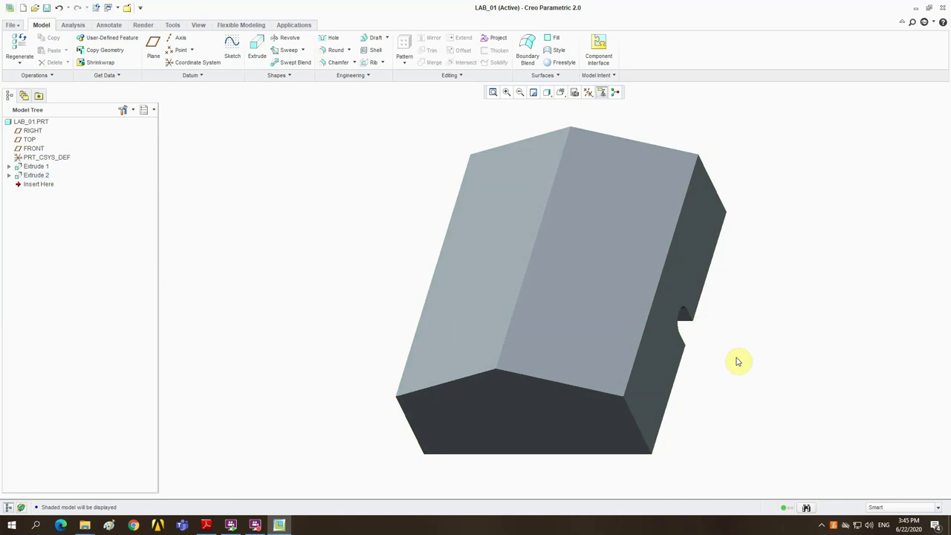
# Check the size and position of the small roof block in the Lab 01 PDF in Adobe Reader and return to Creo.
pyautogui.click(209, 526)
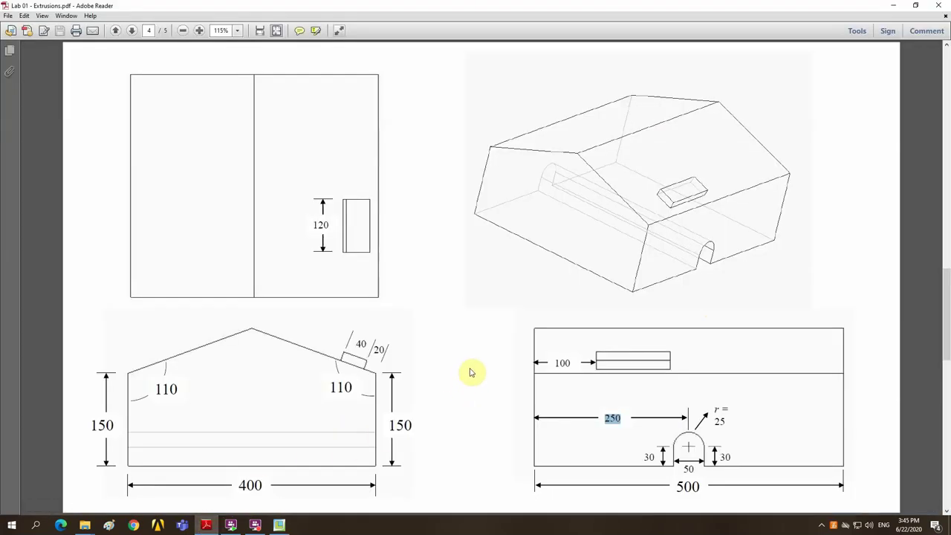
pyautogui.click(453, 411)
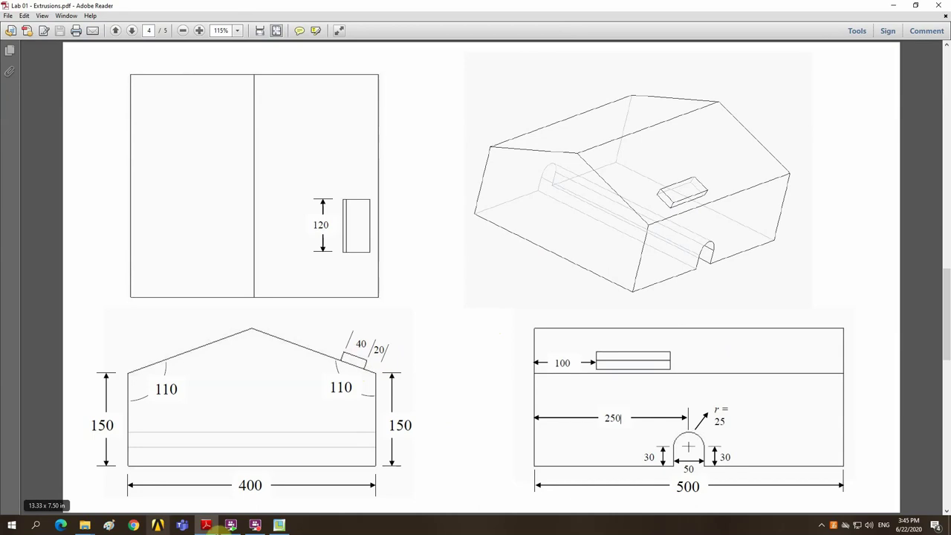
pyautogui.click(279, 525)
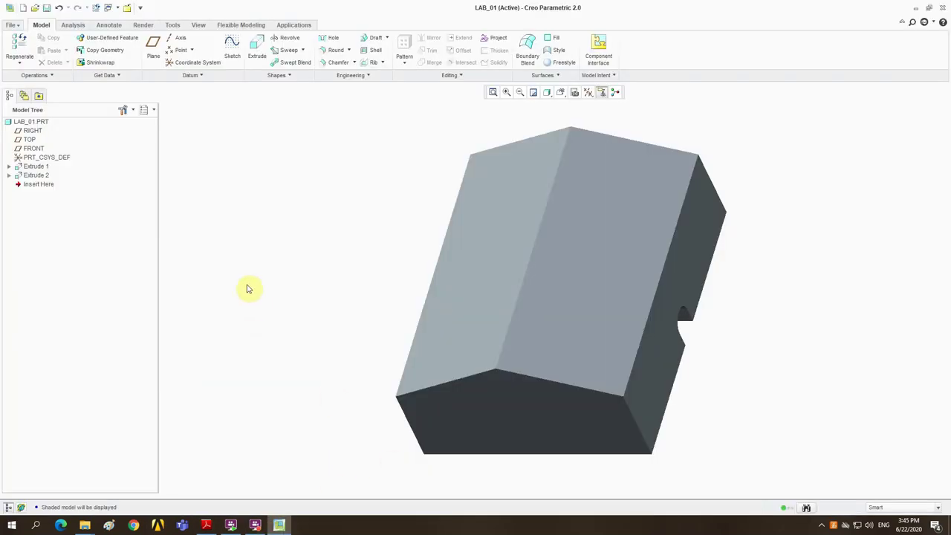
# Start a new extrusion sketched on the roof slope above the arched opening and draw a rectangle about 63 by 103 near its end edge.
pyautogui.click(257, 50)
pyautogui.click(585, 260)
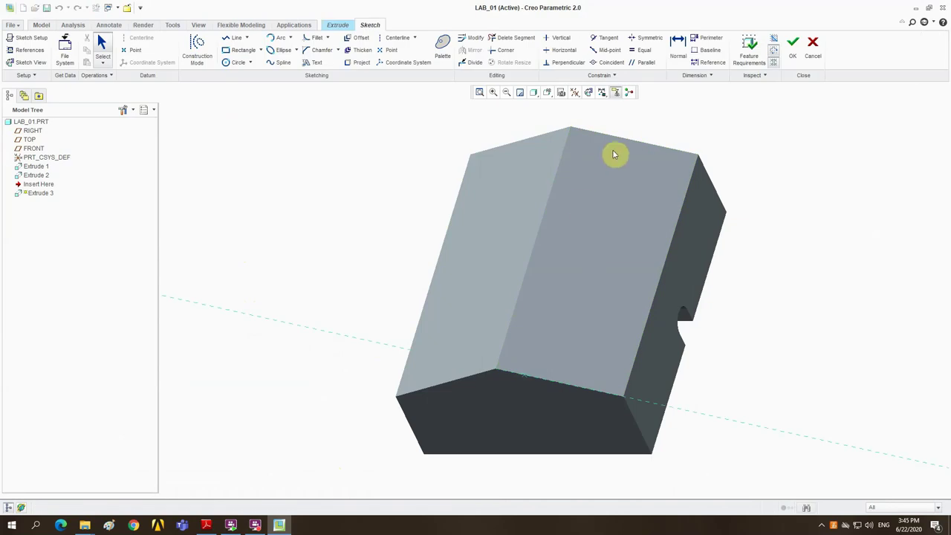
pyautogui.click(589, 92)
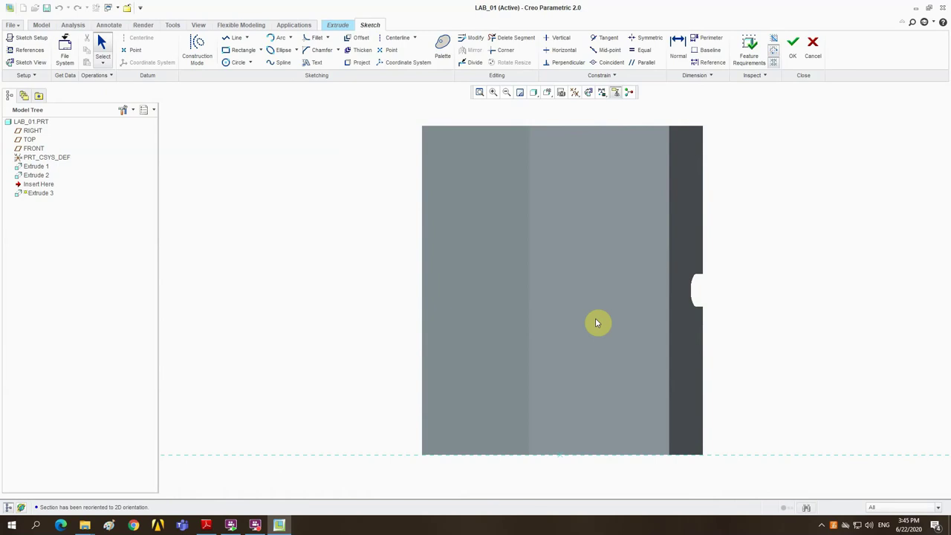
pyautogui.click(232, 38)
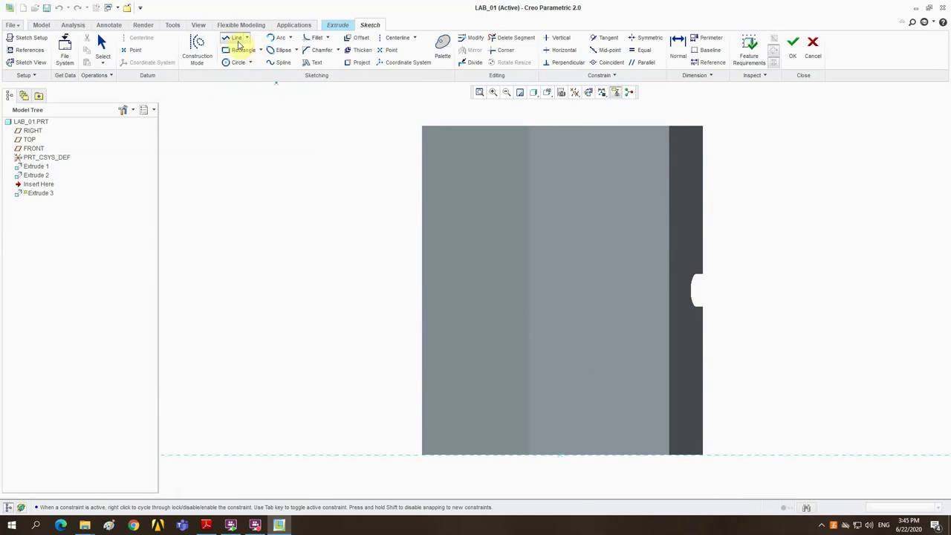
pyautogui.click(595, 366)
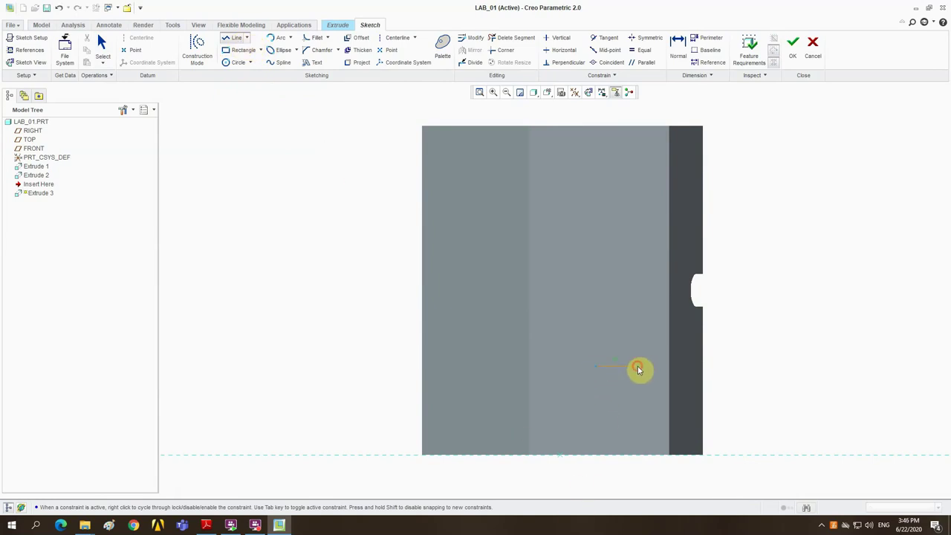
pyautogui.click(638, 366)
pyautogui.click(625, 437)
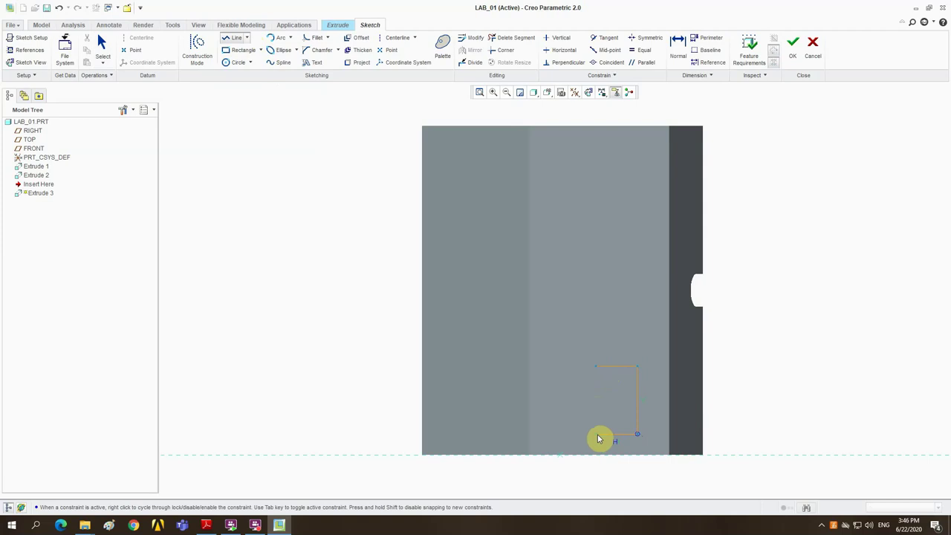
pyautogui.click(598, 436)
pyautogui.click(596, 369)
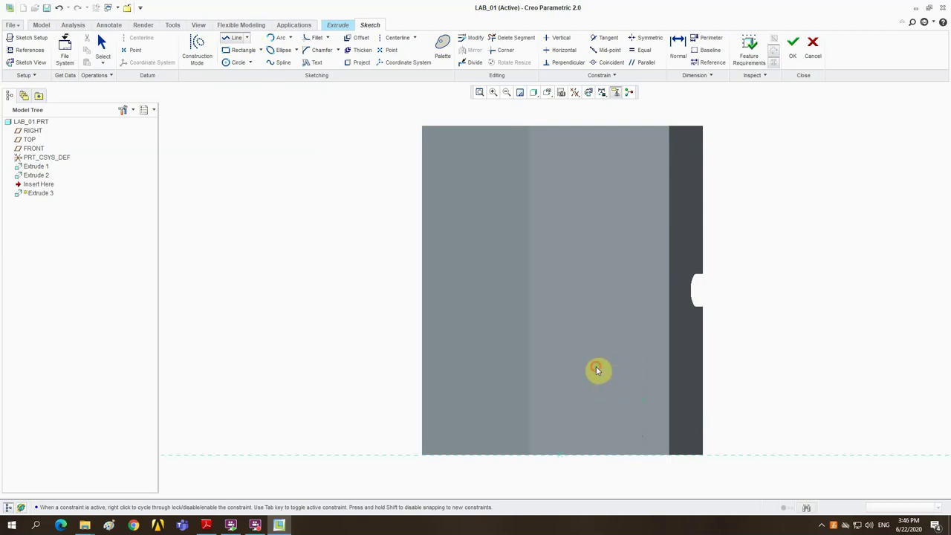
pyautogui.middleClick(574, 335)
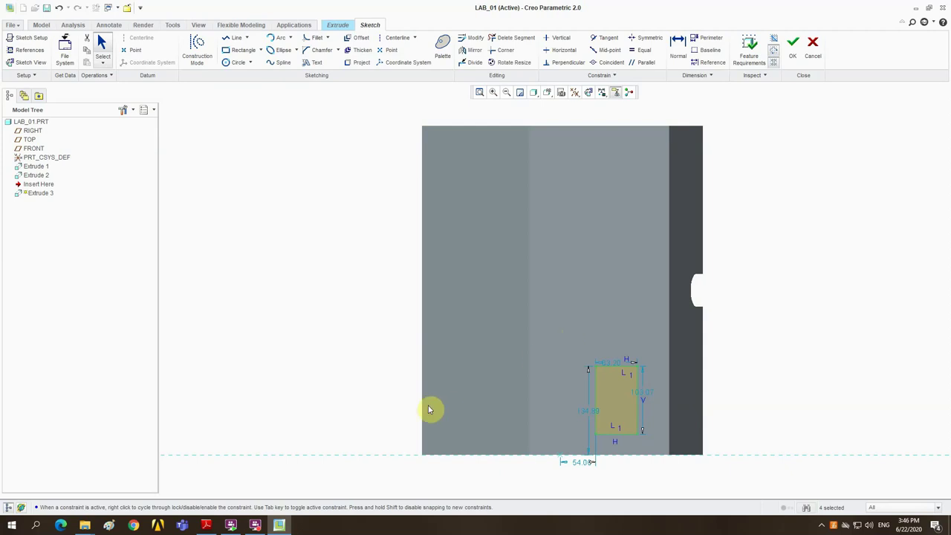
# Set the rectangle's length to 120 and its width to 40 according to the PDF drawing, staying in the sketch.
pyautogui.click(207, 526)
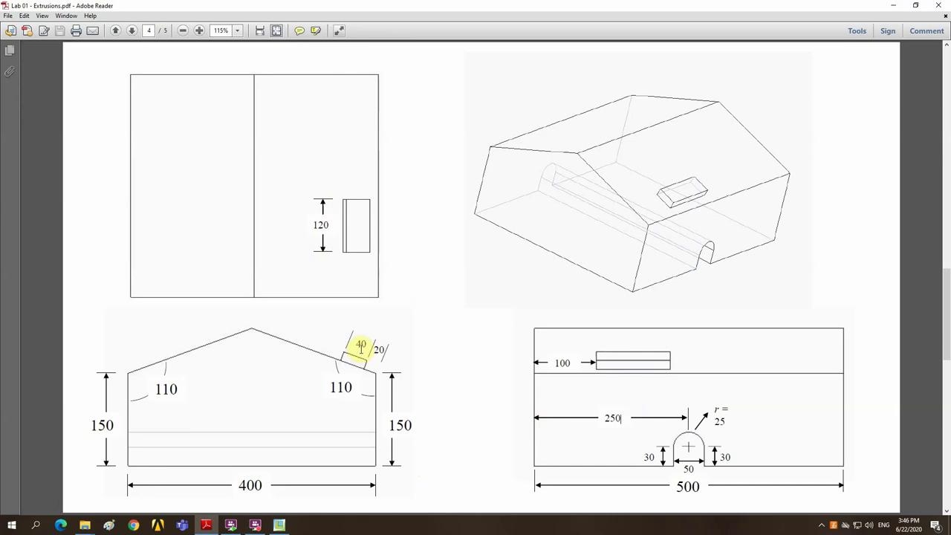
pyautogui.click(207, 524)
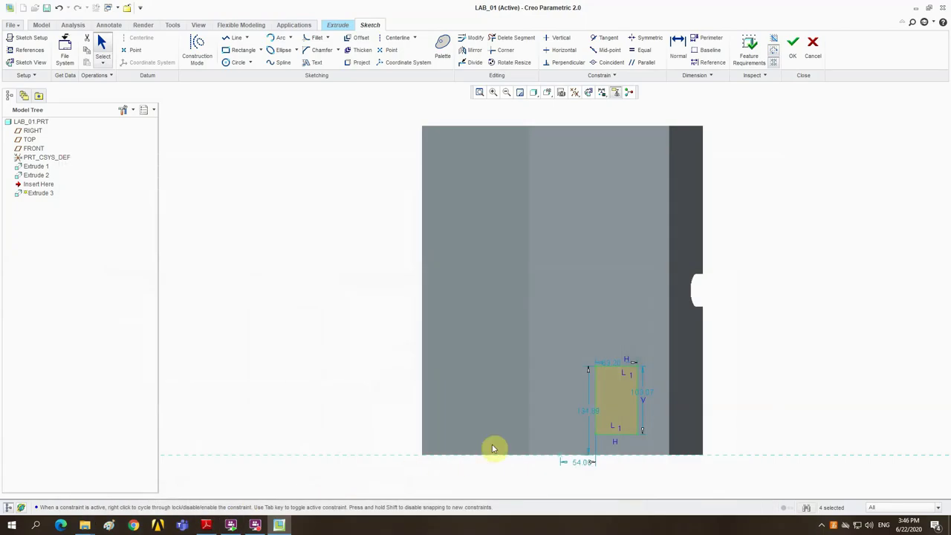
pyautogui.click(648, 395)
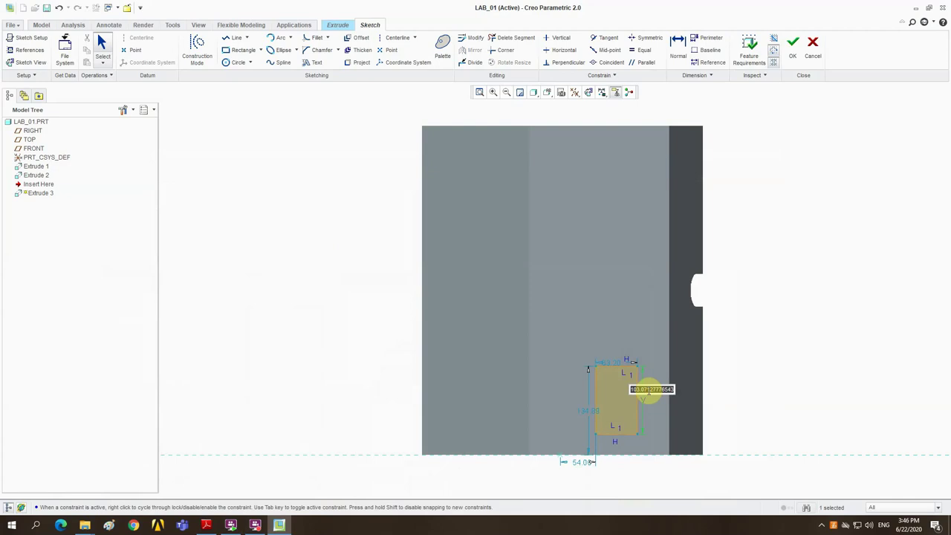
pyautogui.write('120')
pyautogui.press('Return')
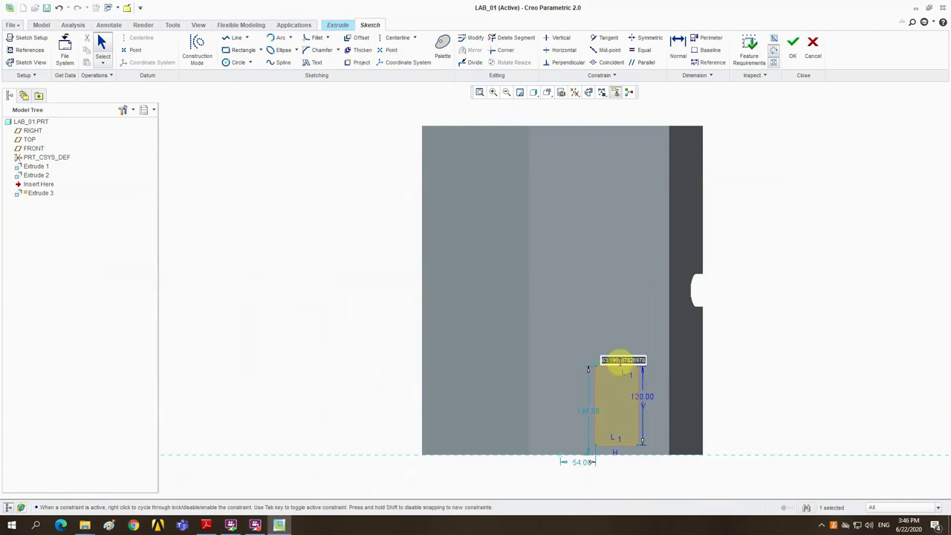
pyautogui.press('Return')
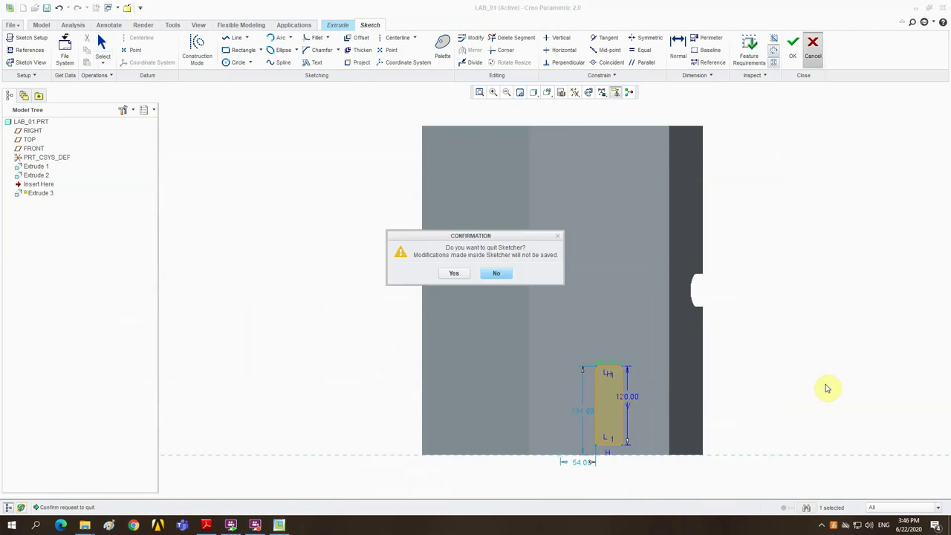
pyautogui.click(490, 272)
pyautogui.click(379, 304)
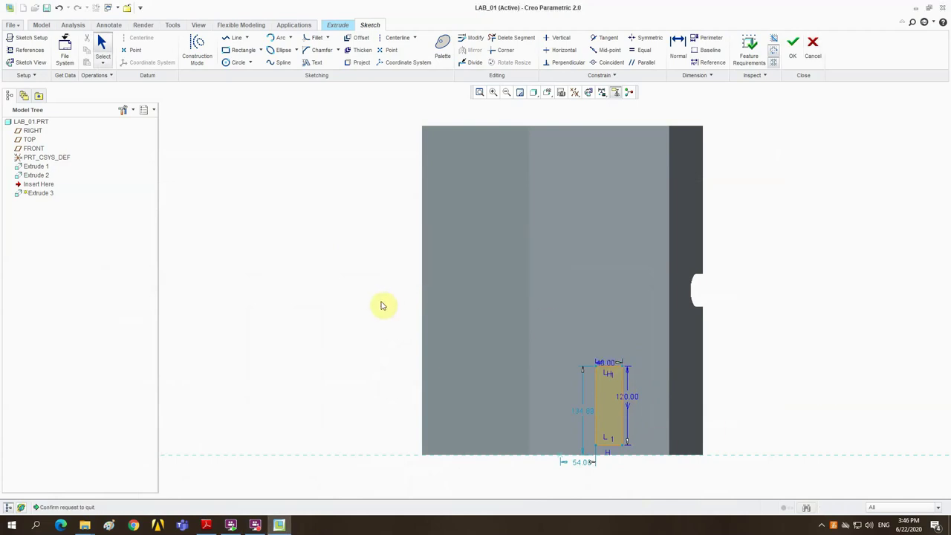
# Move the rectangle's width dimension clear of the profile and re-enter its value as 40.
pyautogui.click(613, 366)
pyautogui.moveTo(613, 365)
pyautogui.mouseDown()
pyautogui.moveTo(620, 310)
pyautogui.moveTo(495, 335)
pyautogui.moveTo(598, 314)
pyautogui.moveTo(308, 312)
pyautogui.moveTo(616, 308)
pyautogui.mouseUp()
pyautogui.middleClick(616, 306)
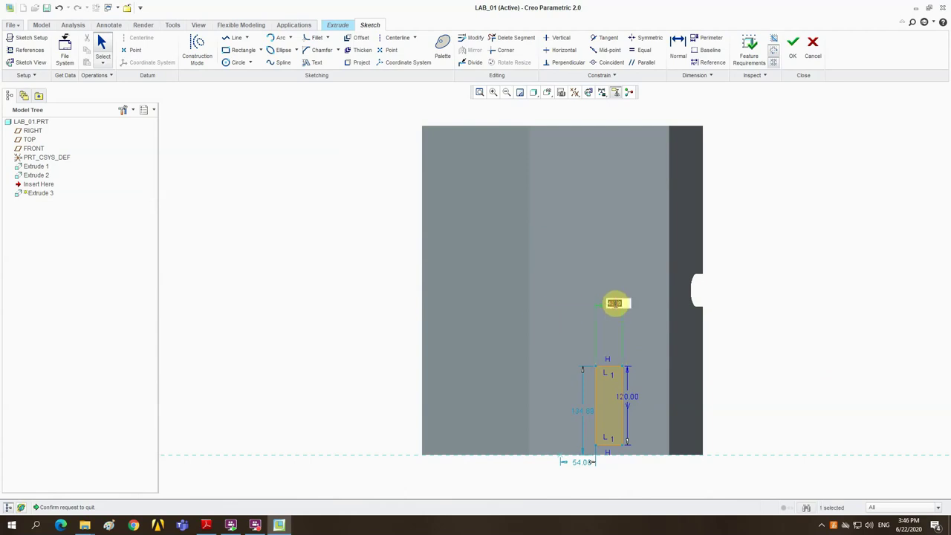
pyautogui.write('40')
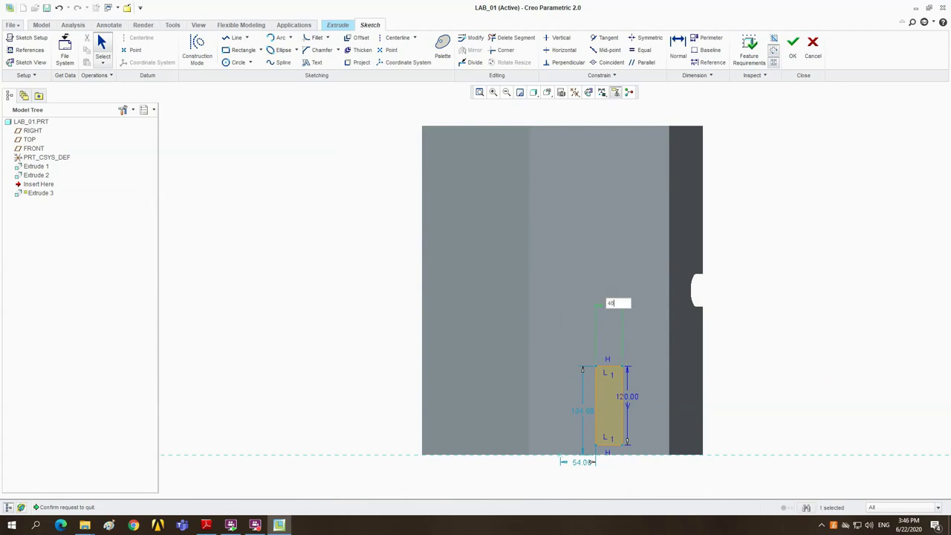
pyautogui.press('Return')
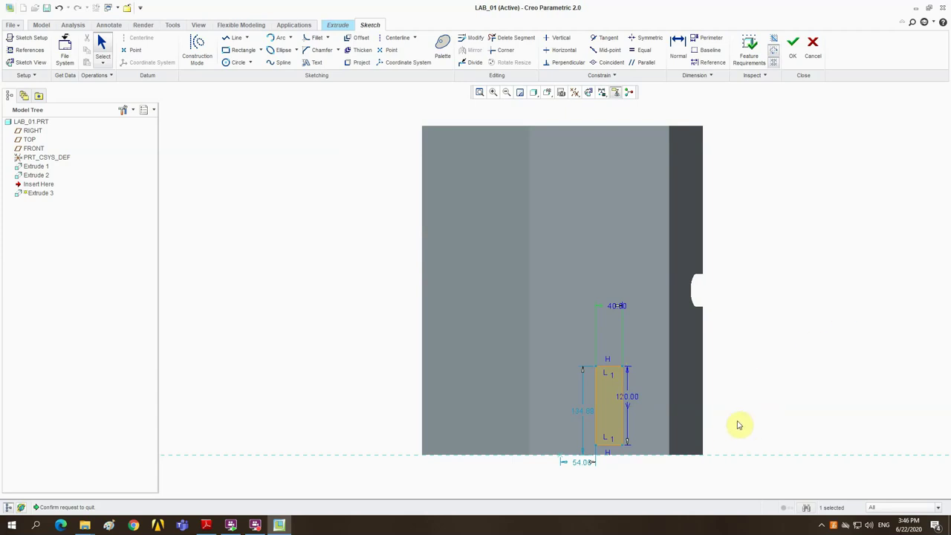
# Compare the rectangle's placement on the roof slope with the roof block shown in the PDF drawing.
pyautogui.scroll(2, 713, 387)
pyautogui.moveTo(702, 389)
pyautogui.mouseDown(button='middle')
pyautogui.moveTo(694, 355)
pyautogui.moveTo(661, 357)
pyautogui.moveTo(699, 361)
pyautogui.mouseUp(button='middle')
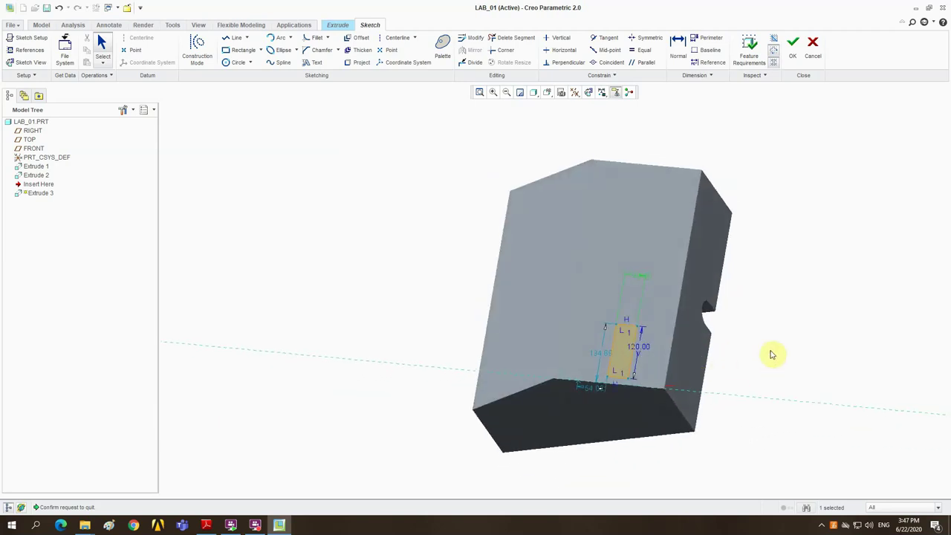
pyautogui.click(214, 520)
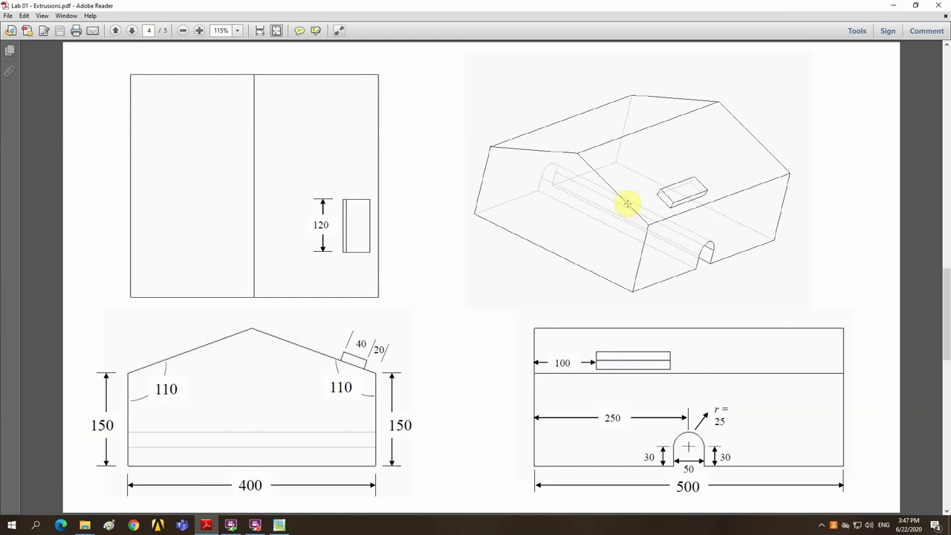
pyautogui.click(256, 525)
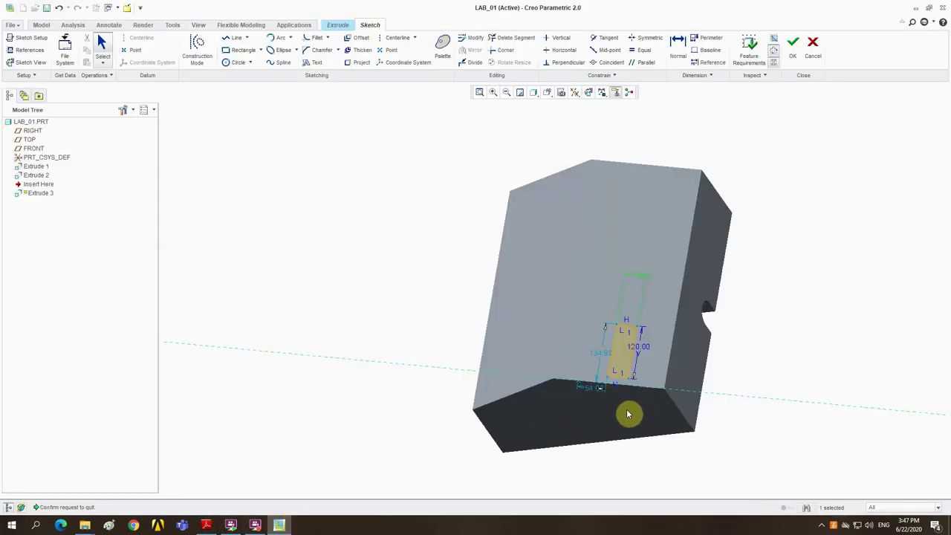
# Dimension the rectangle's near end from the roof's end edge, set the distance to 120, and leave the Dimension command.
pyautogui.scroll(2, 618, 394)
pyautogui.scroll(-6, 618, 395)
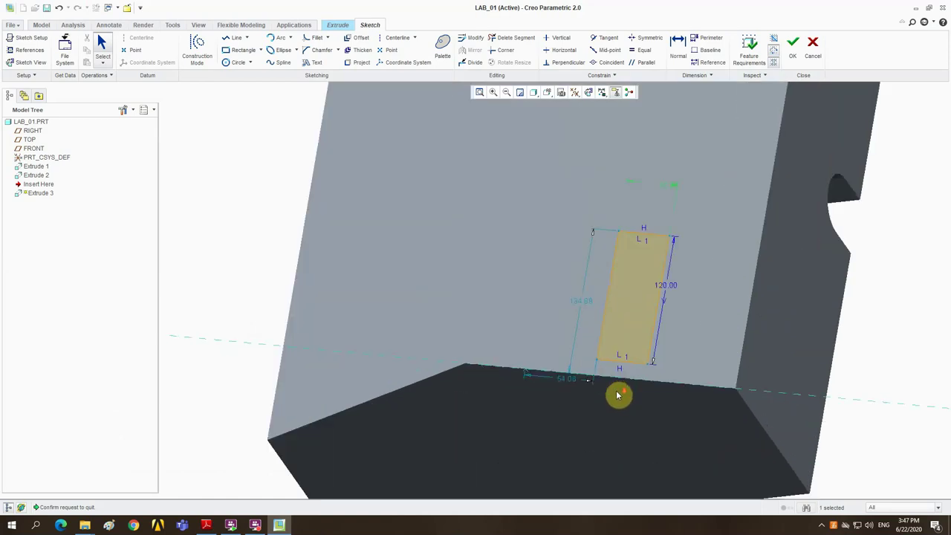
pyautogui.scroll(-3, 618, 395)
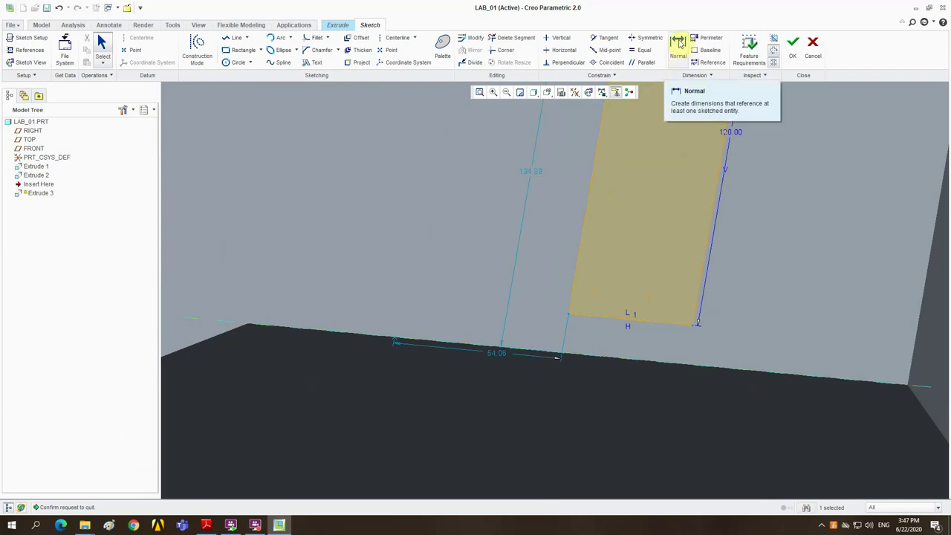
pyautogui.click(678, 42)
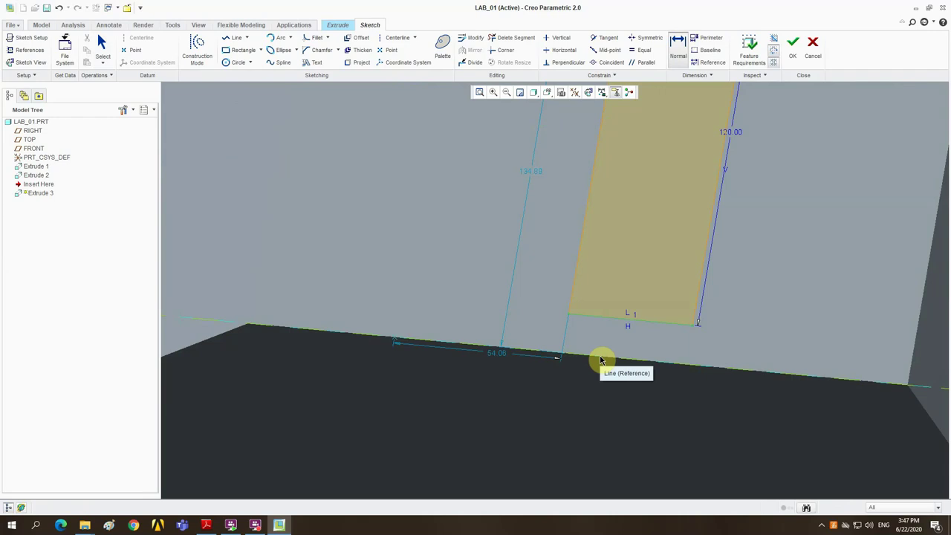
pyautogui.middleClick(702, 348)
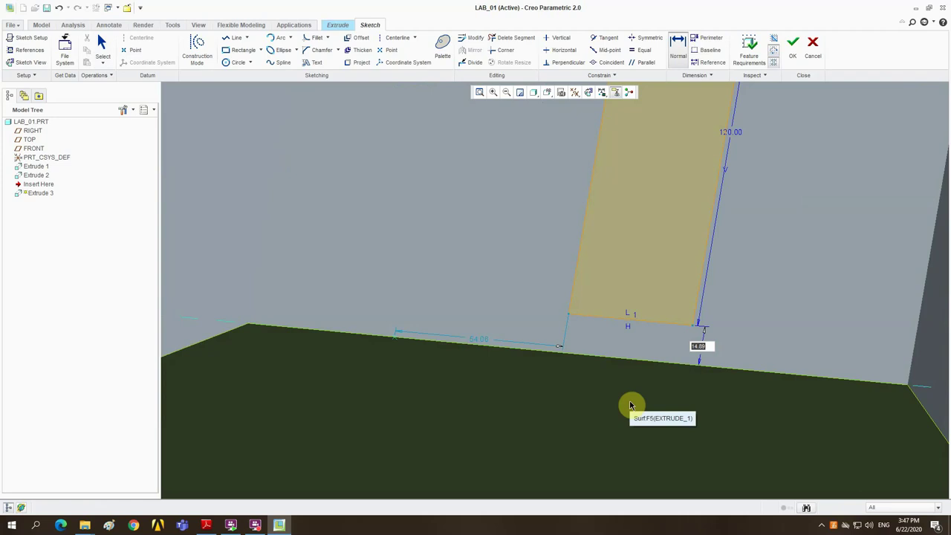
pyautogui.write('120')
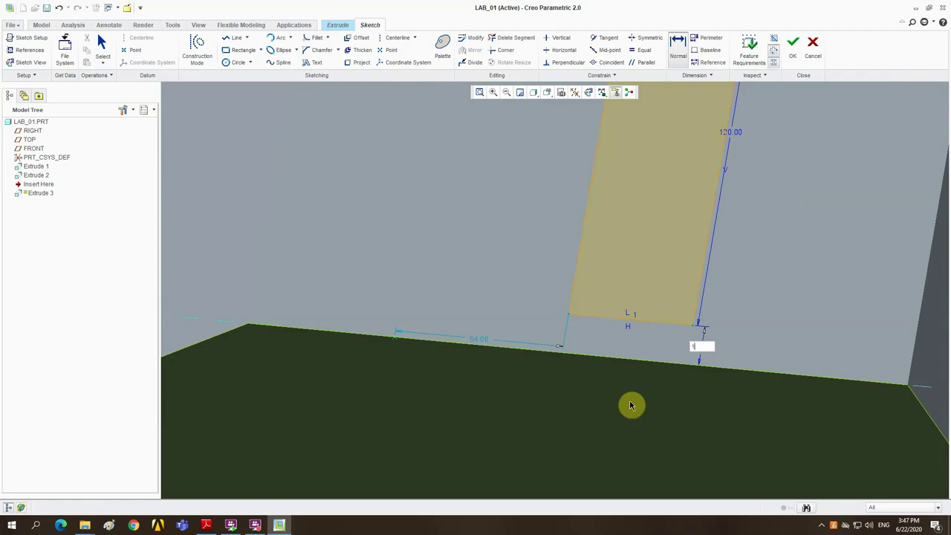
pyautogui.click(631, 405)
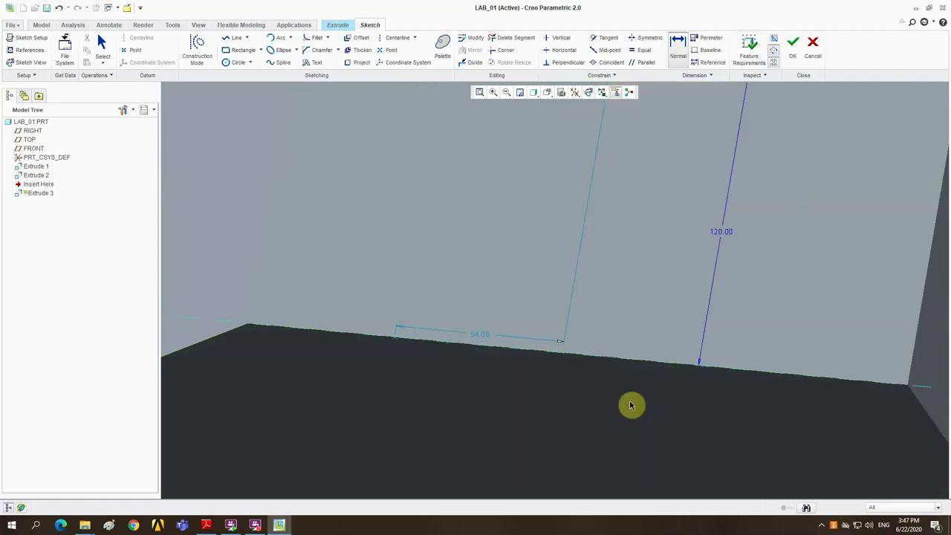
pyautogui.moveTo(631, 405)
pyautogui.mouseDown(button='middle')
pyautogui.moveTo(629, 369)
pyautogui.moveTo(654, 325)
pyautogui.mouseUp(button='middle')
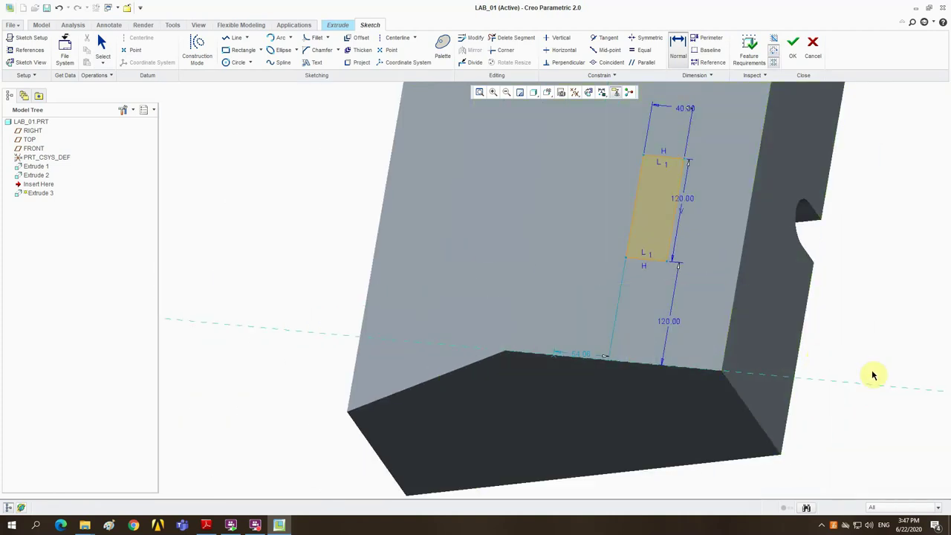
pyautogui.click(667, 326)
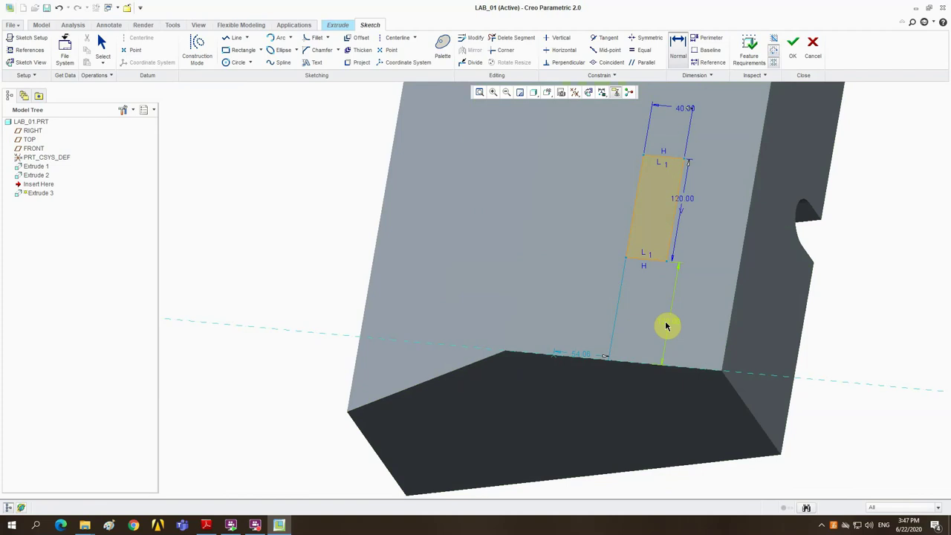
pyautogui.middleClick(667, 326)
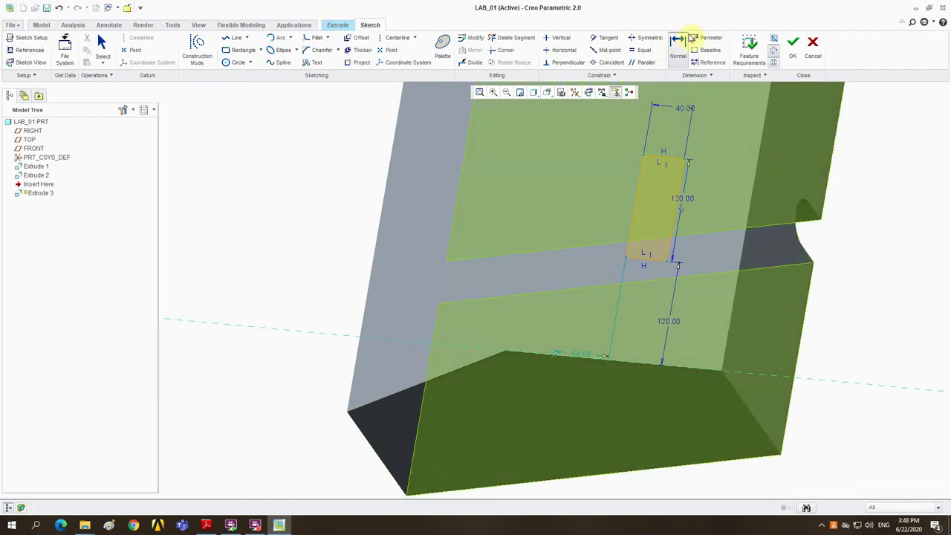
pyautogui.middleClick(324, 264)
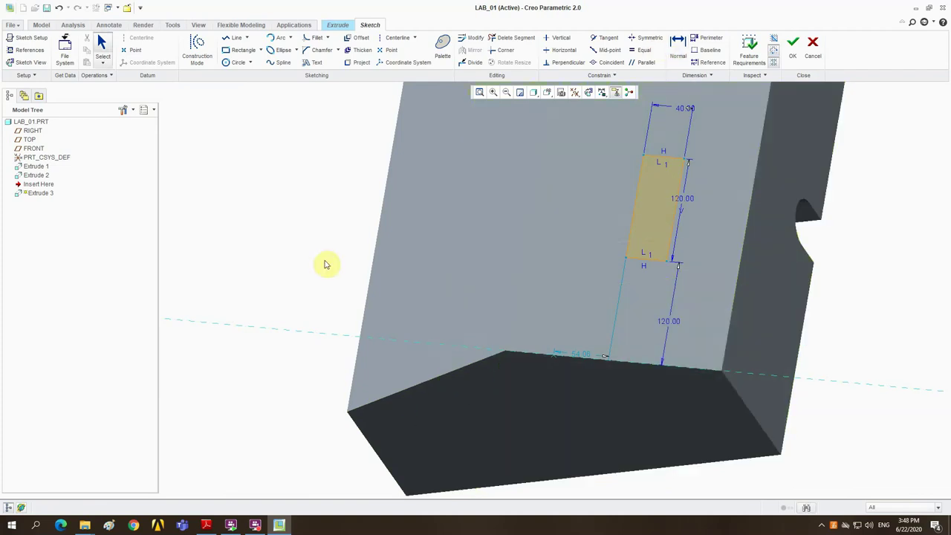
# Dimension the rectangle from the roof's lower long edge, using the Edge selection filter, set the distance to 20, and finish the sketch.
pyautogui.click(684, 46)
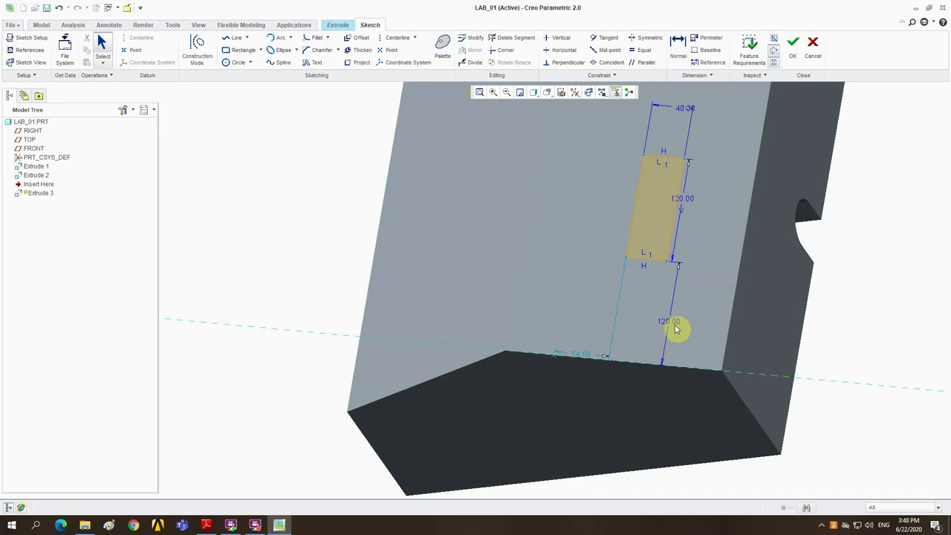
pyautogui.click(206, 525)
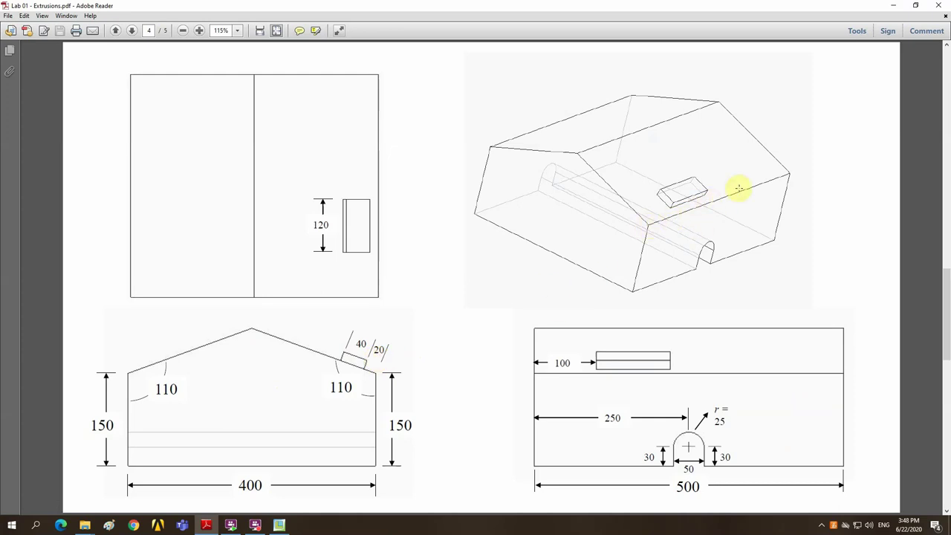
pyautogui.click(279, 526)
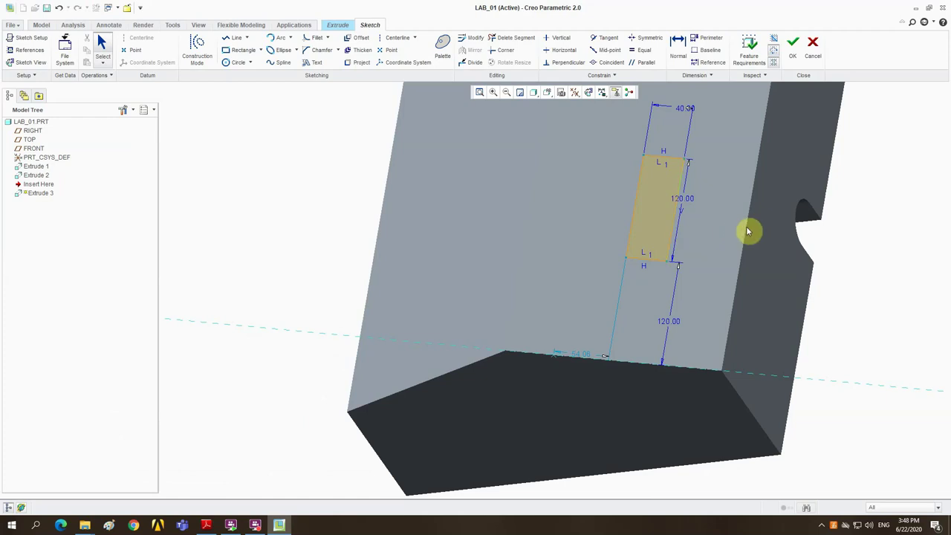
pyautogui.click(678, 46)
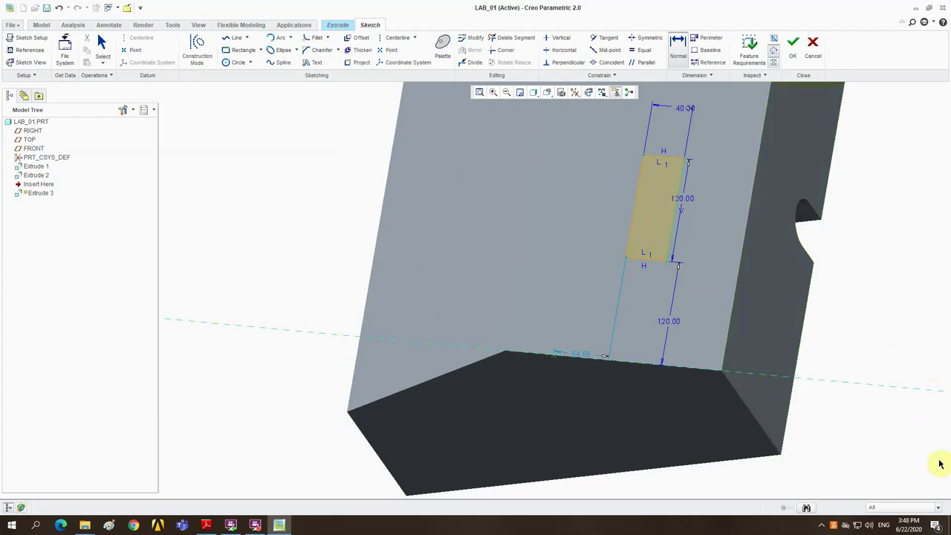
pyautogui.click(933, 509)
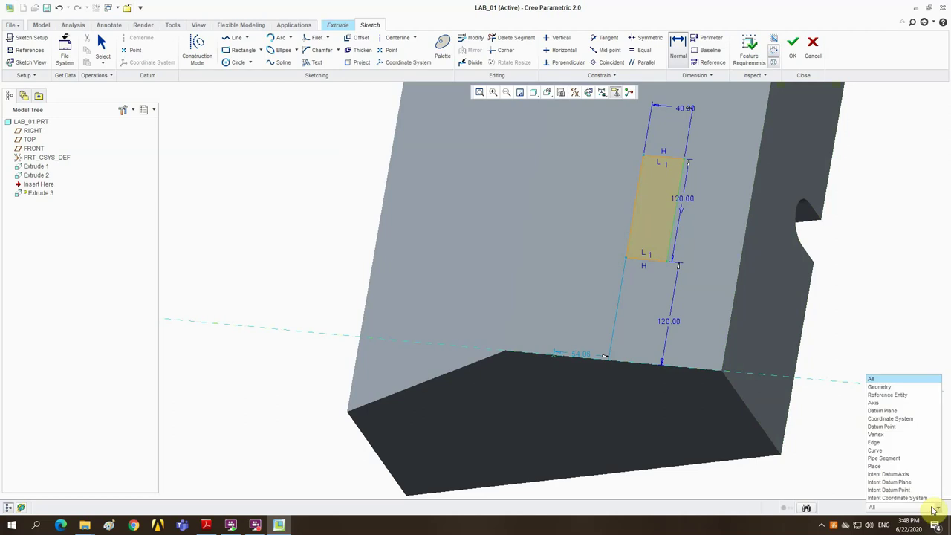
pyautogui.click(877, 442)
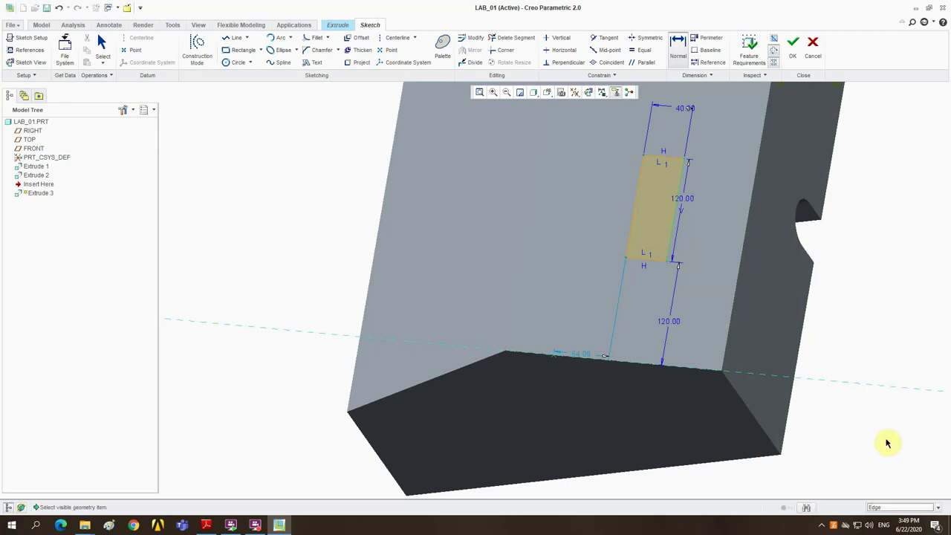
pyautogui.click(746, 236)
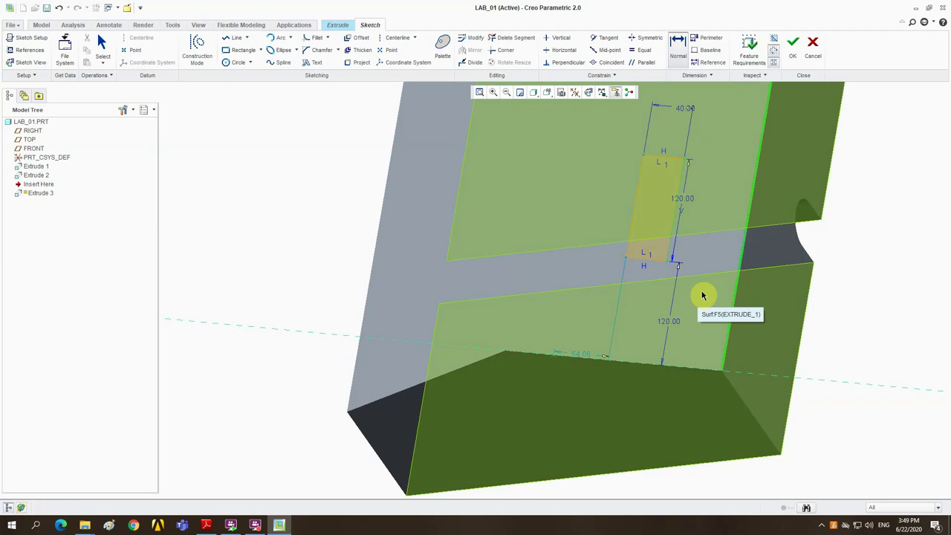
pyautogui.click(702, 296)
pyautogui.middleClick(701, 294)
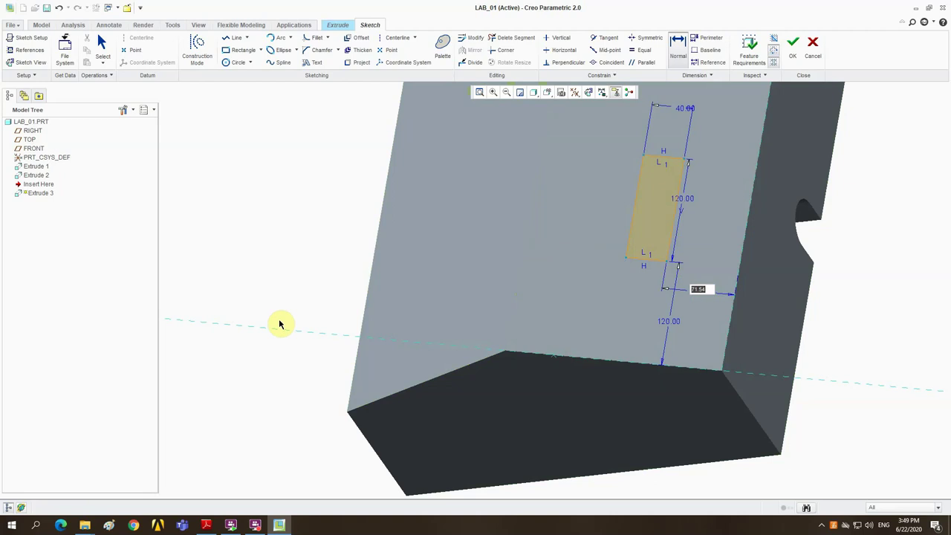
pyautogui.write('20')
pyautogui.press('Return')
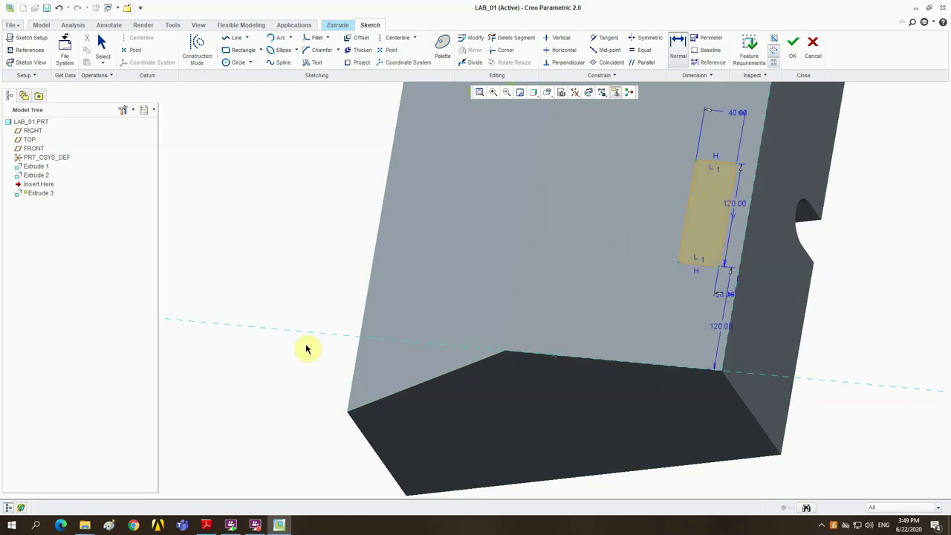
pyautogui.moveTo(726, 295)
pyautogui.mouseDown()
pyautogui.moveTo(711, 397)
pyautogui.moveTo(718, 308)
pyautogui.mouseUp()
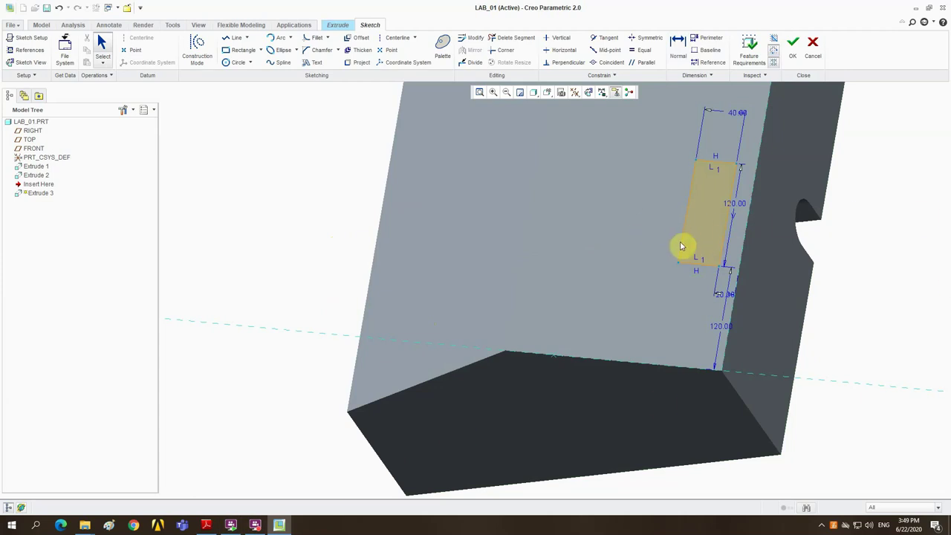
pyautogui.click(791, 47)
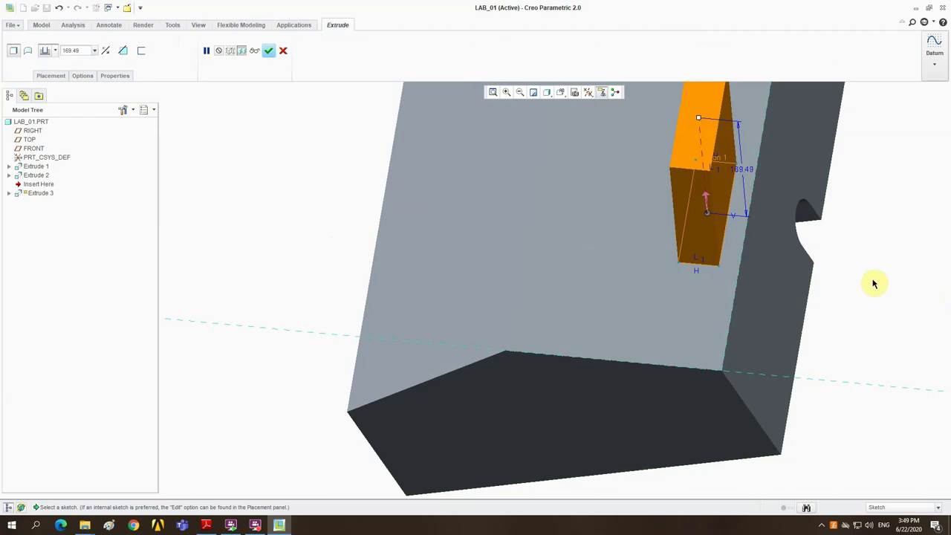
# Check the roof block in the PDF drawing and set its extrusion depth to 20.
pyautogui.scroll(2, 864, 431)
pyautogui.scroll(-6, 842, 418)
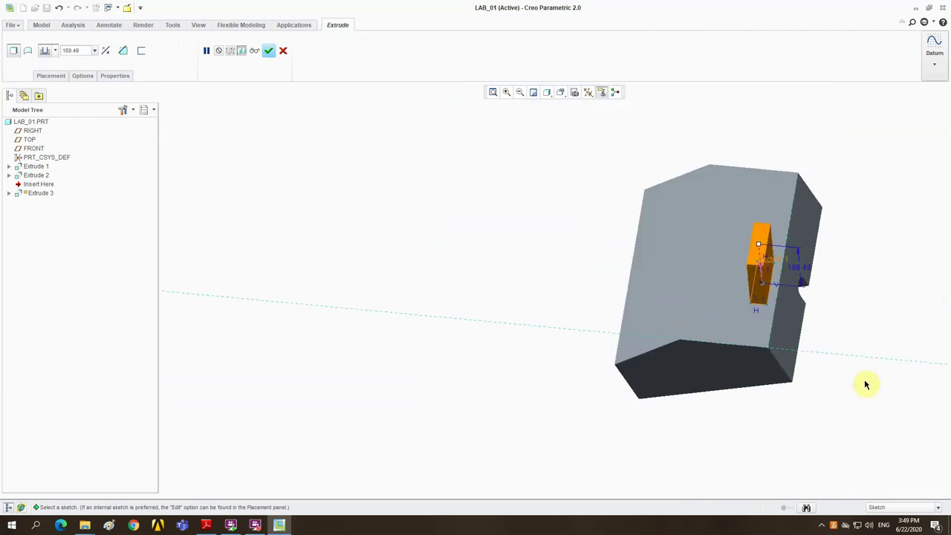
pyautogui.click(675, 387)
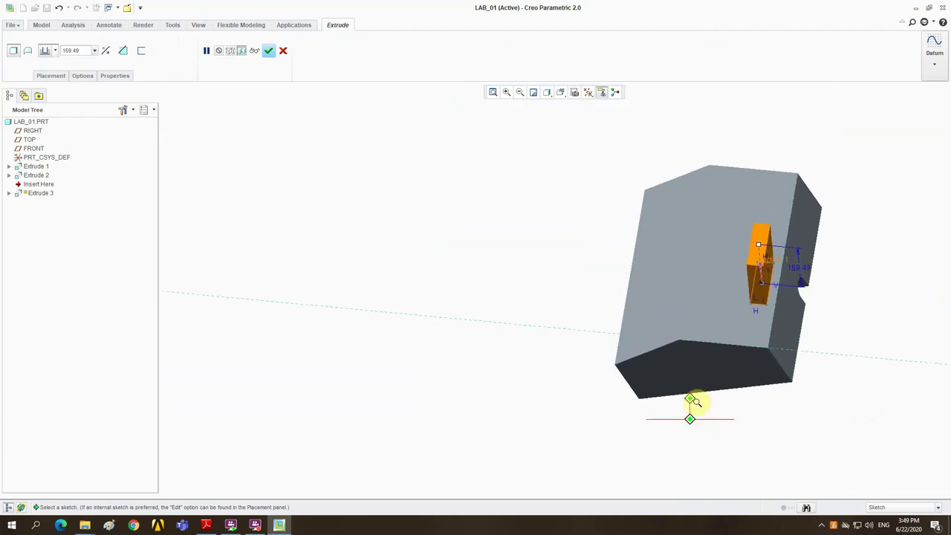
pyautogui.moveTo(762, 392); pyautogui.dragTo(743, 325, button='middle')
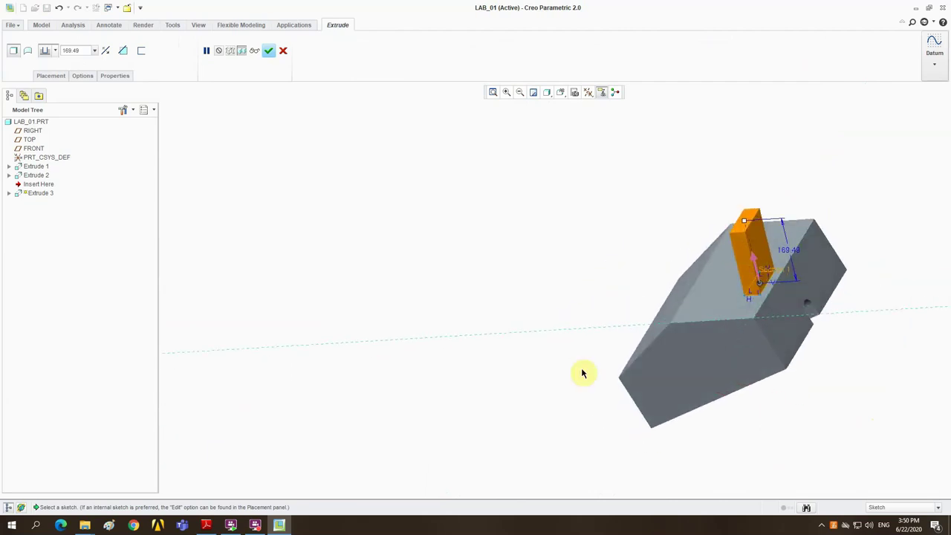
pyautogui.click(206, 525)
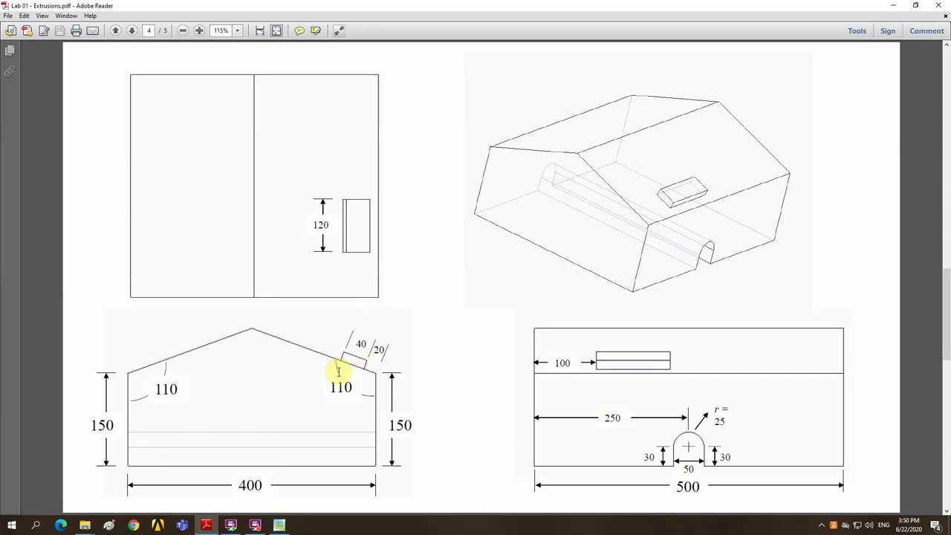
pyautogui.click(279, 526)
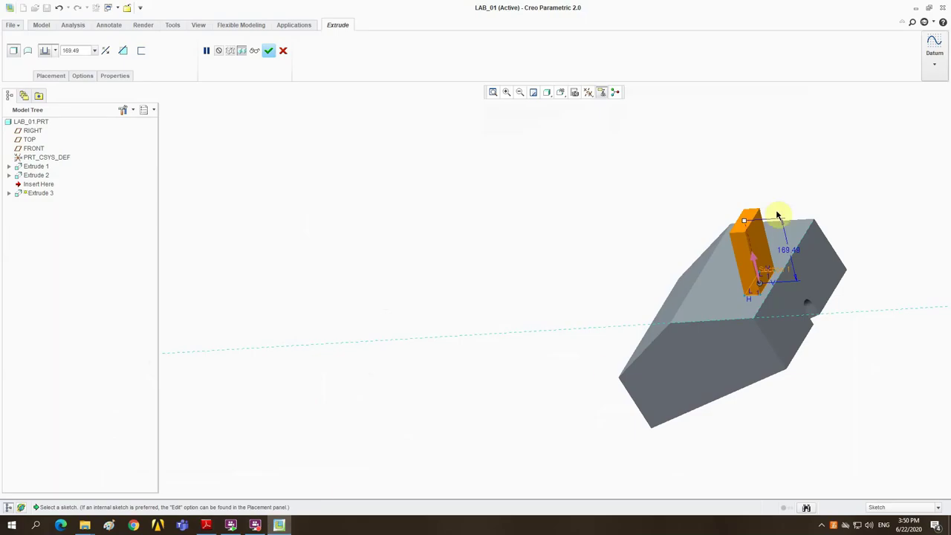
pyautogui.doubleClick(790, 250)
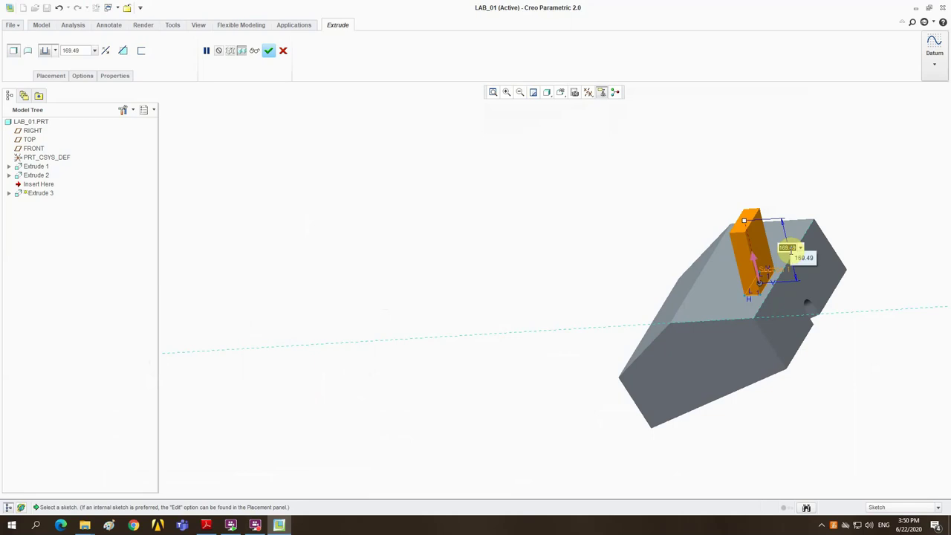
pyautogui.write('20')
pyautogui.press('Return')
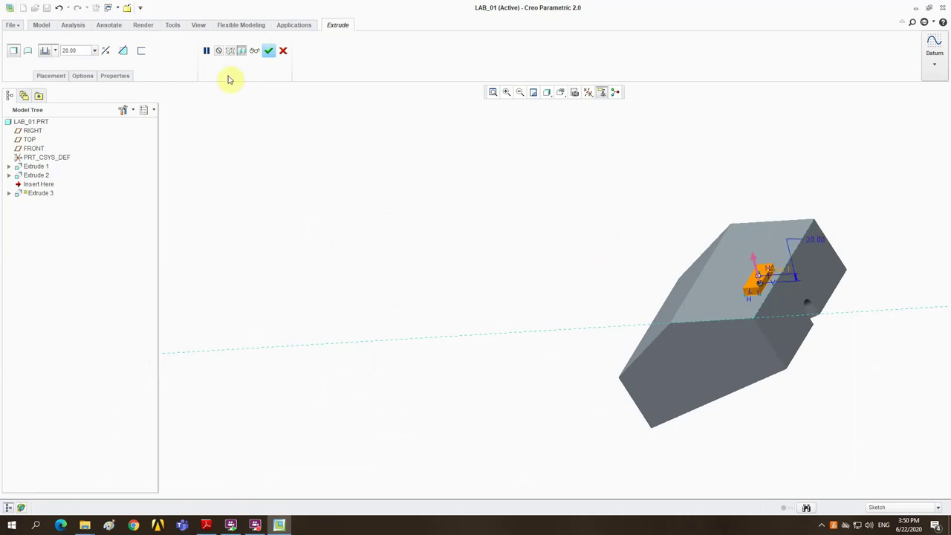
# Set the roof block's extrusion depth to 25, complete the extrusion, and refit the model in the view.
pyautogui.doubleClick(81, 49)
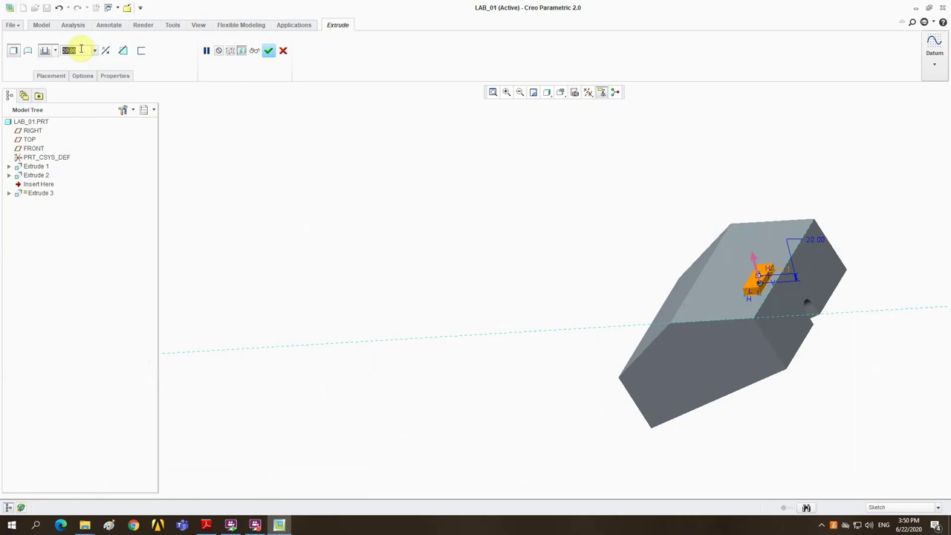
pyautogui.write('25')
pyautogui.press('Return')
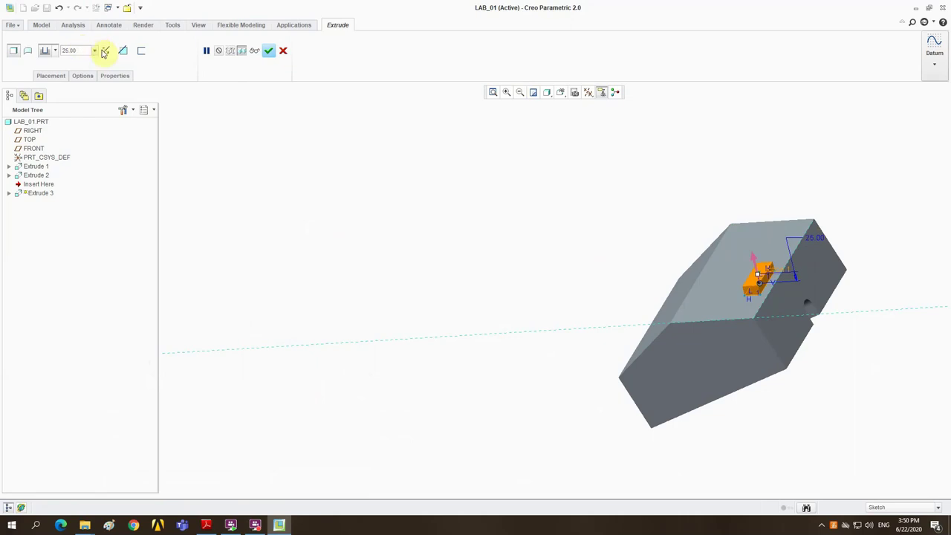
pyautogui.click(268, 51)
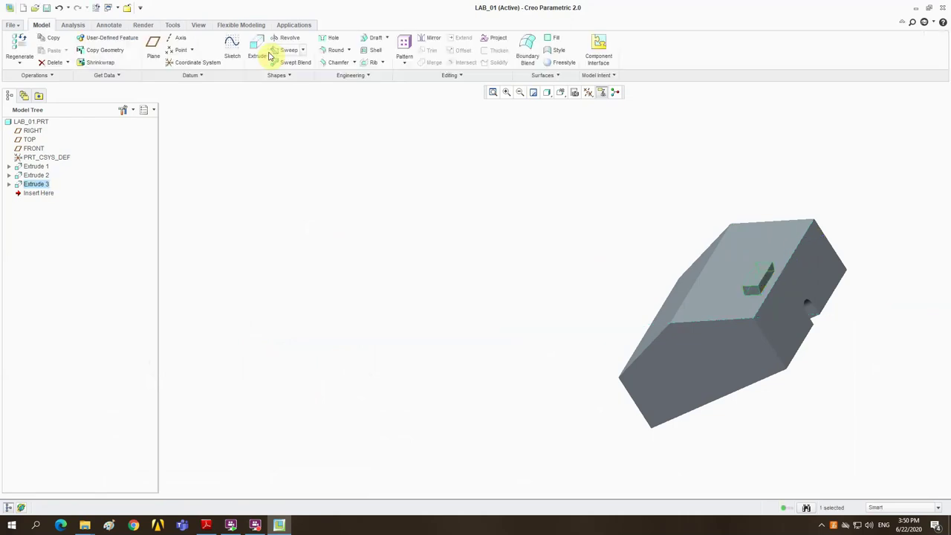
pyautogui.click(553, 296)
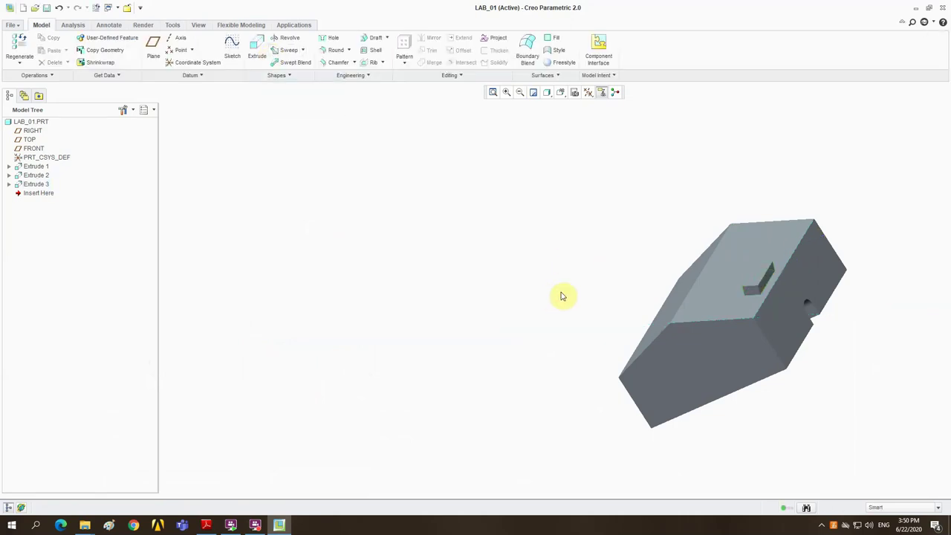
pyautogui.click(491, 92)
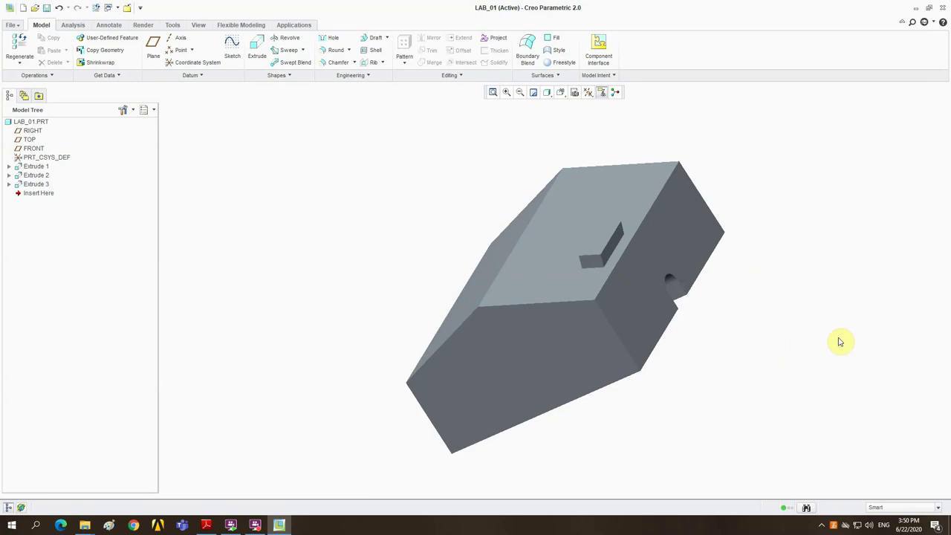
# Decline exiting with unsaved work and save the LAB_01 part to the Lab 01 folder.
pyautogui.click(943, 9)
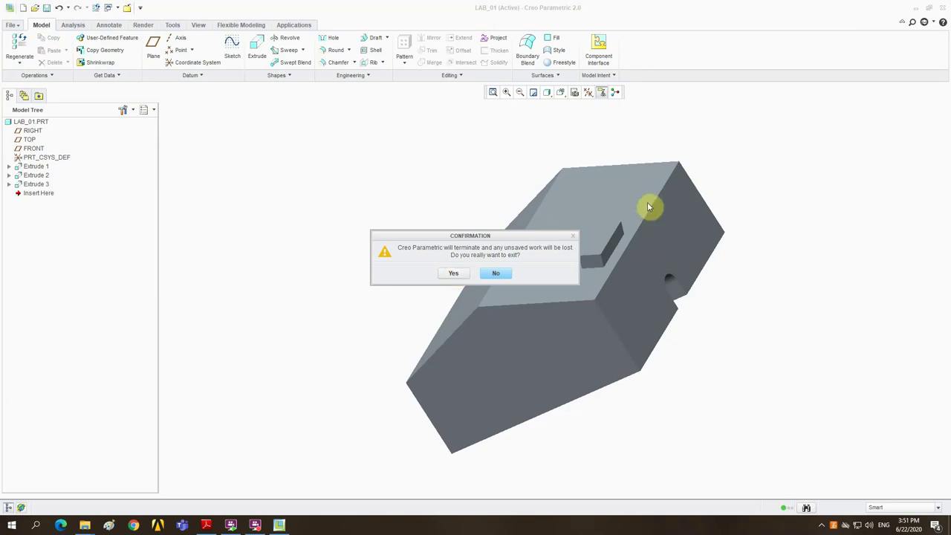
pyautogui.click(496, 273)
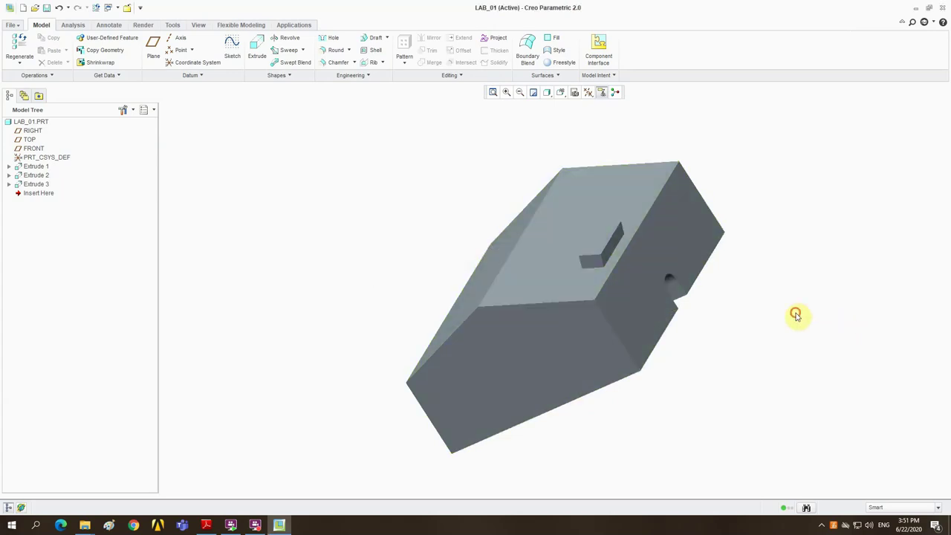
pyautogui.click(14, 27)
pyautogui.click(29, 80)
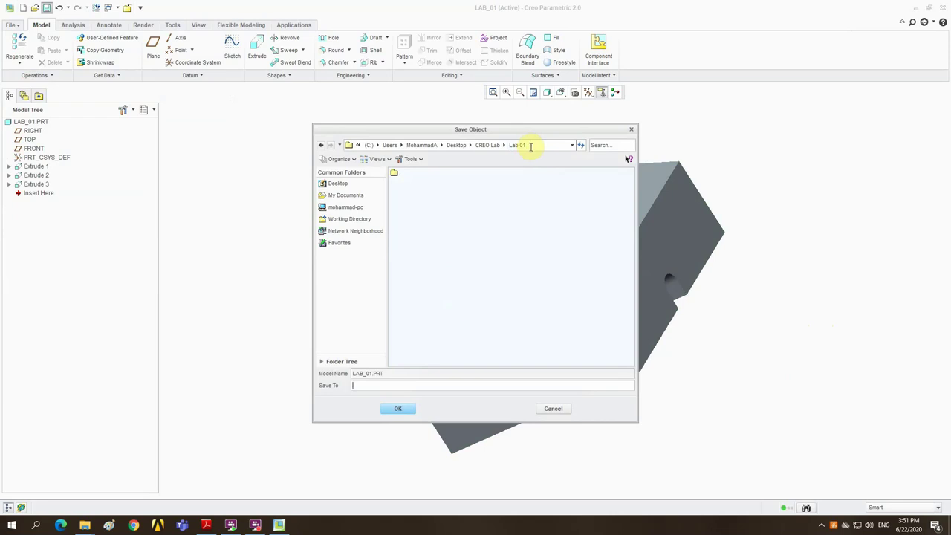
pyautogui.click(401, 409)
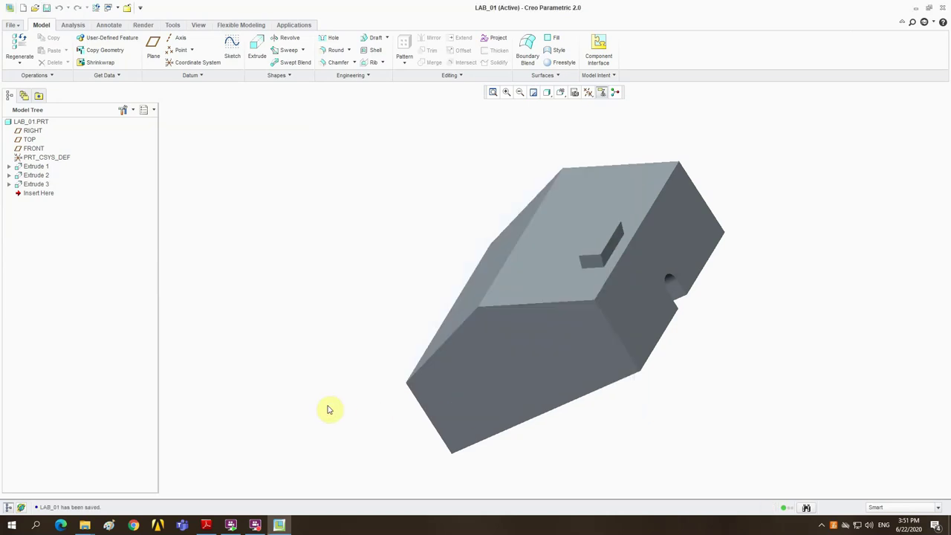
# Switch to File Explorer, close the two duplicate Lab 01 folder windows, and select the saved part file in the remaining one.
pyautogui.click(87, 526)
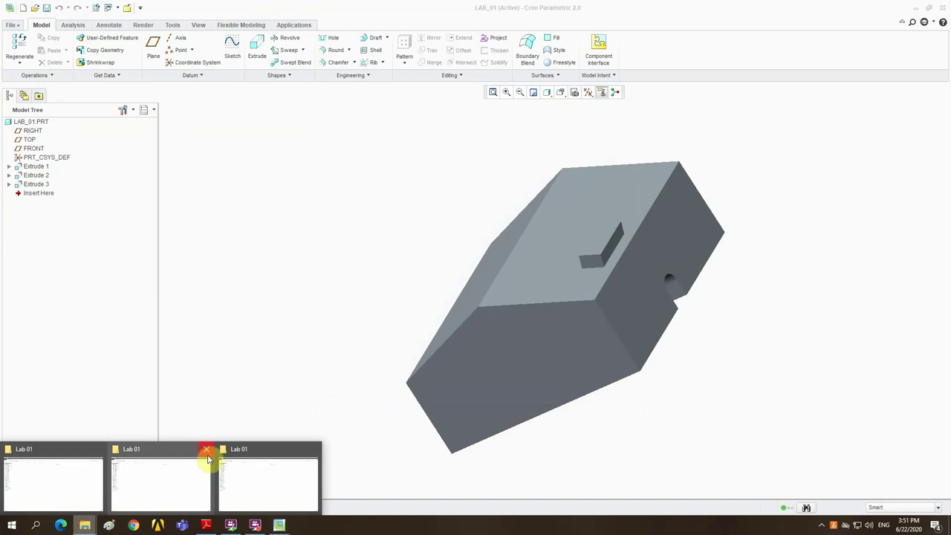
pyautogui.click(207, 449)
pyautogui.click(206, 449)
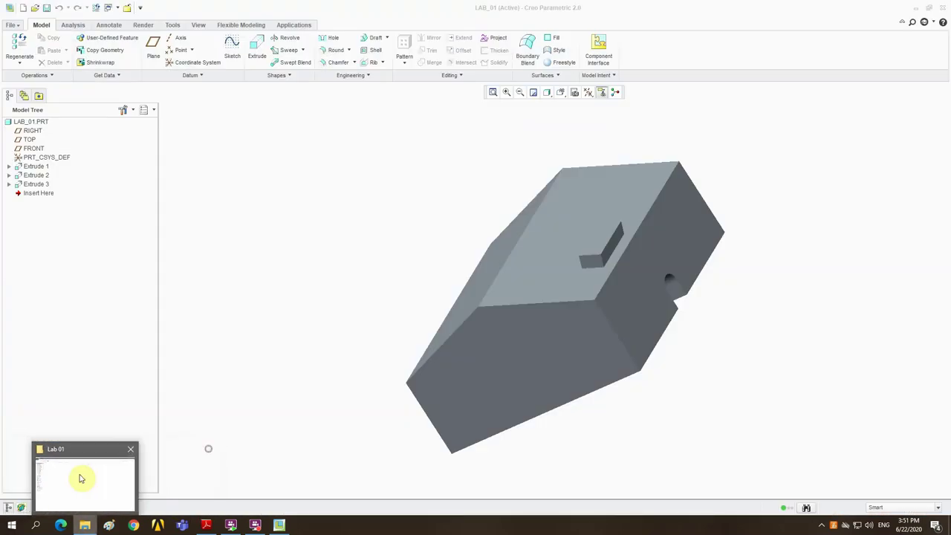
pyautogui.click(79, 474)
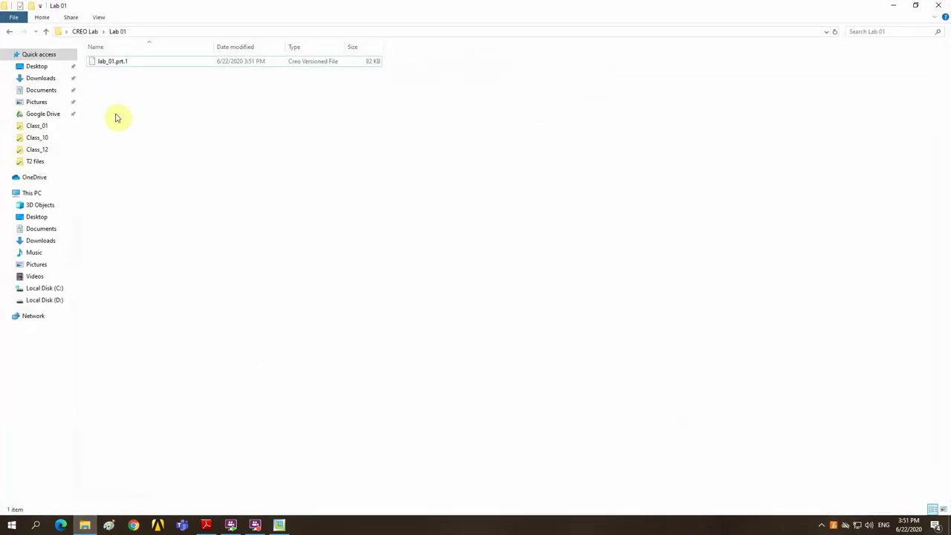
pyautogui.click(110, 65)
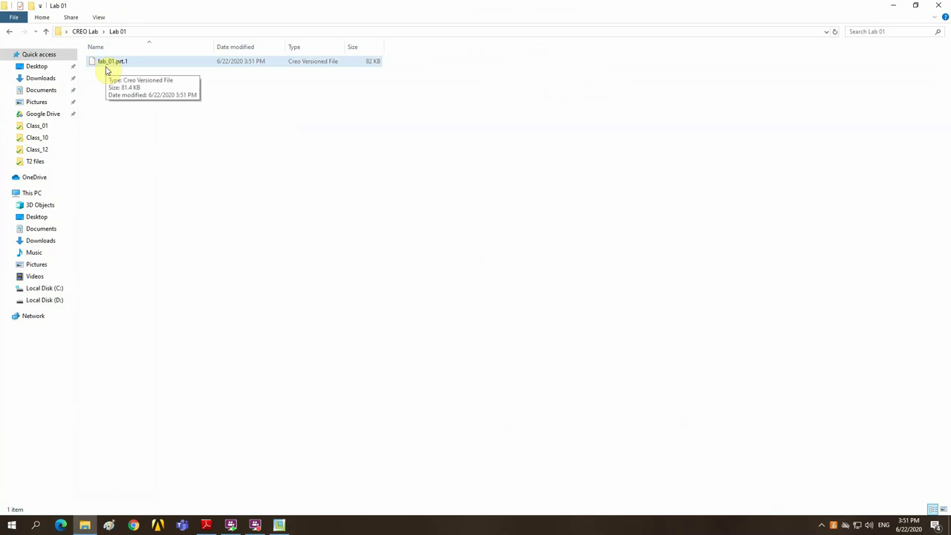
# Switch back to Creo Parametric, save the LAB_01 part again, and check the Lab 01 folder in File Explorer for the saved versions.
pyautogui.click(278, 524)
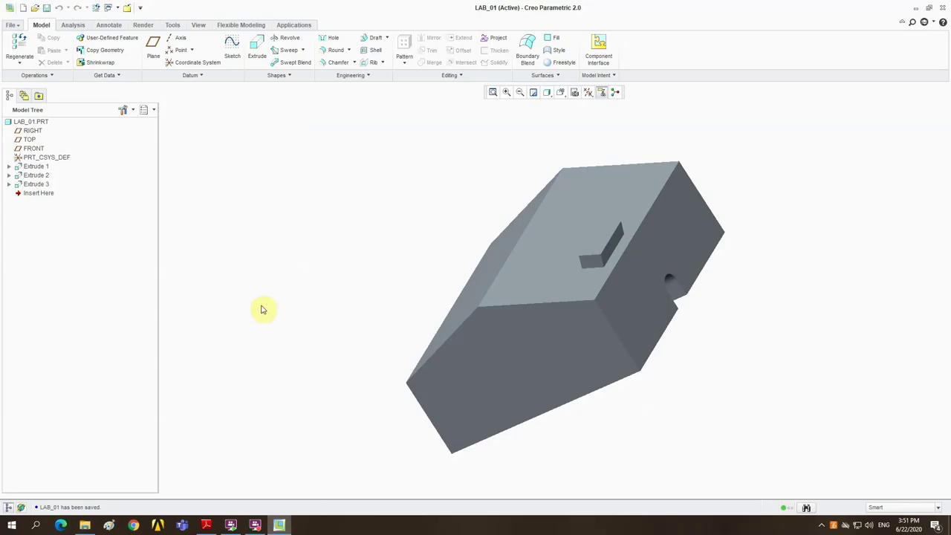
pyautogui.click(14, 27)
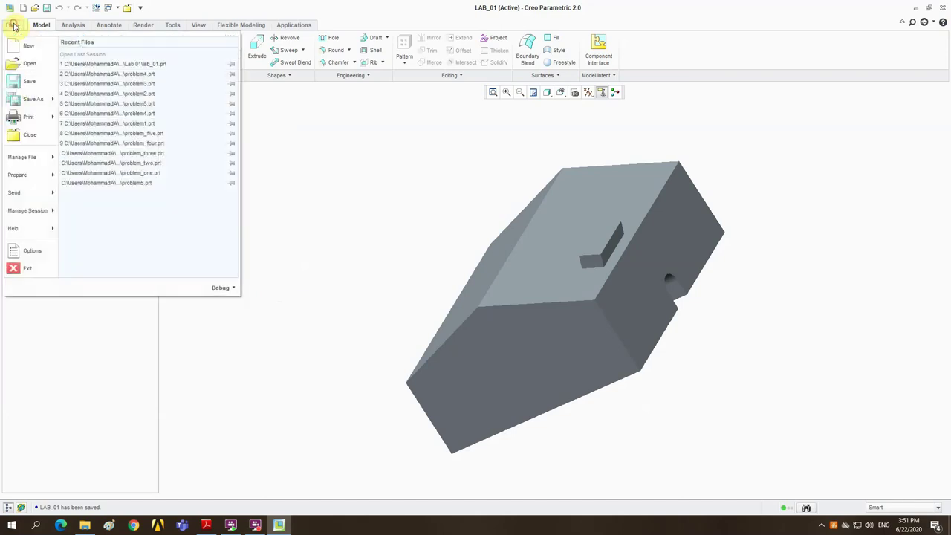
pyautogui.click(31, 87)
pyautogui.click(407, 411)
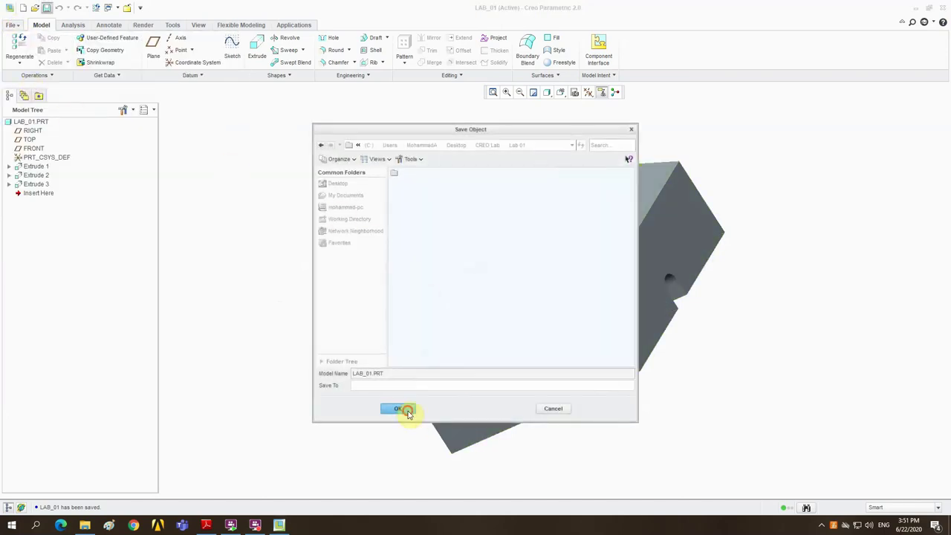
pyautogui.click(84, 526)
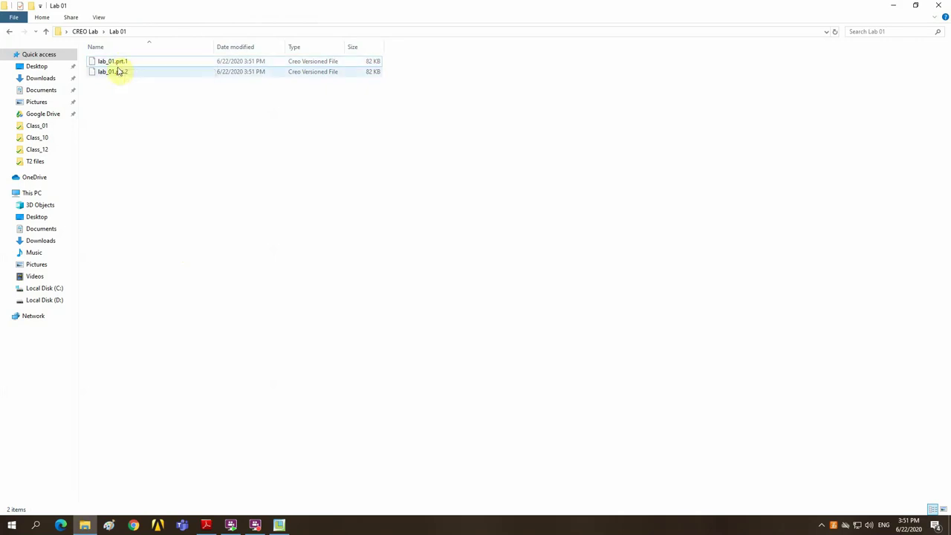
# Switch to Creo Parametric, delete the old versions of LAB_01.PRT, and check the Lab 01 folder in File Explorer.
pyautogui.click(126, 65)
pyautogui.click(125, 71)
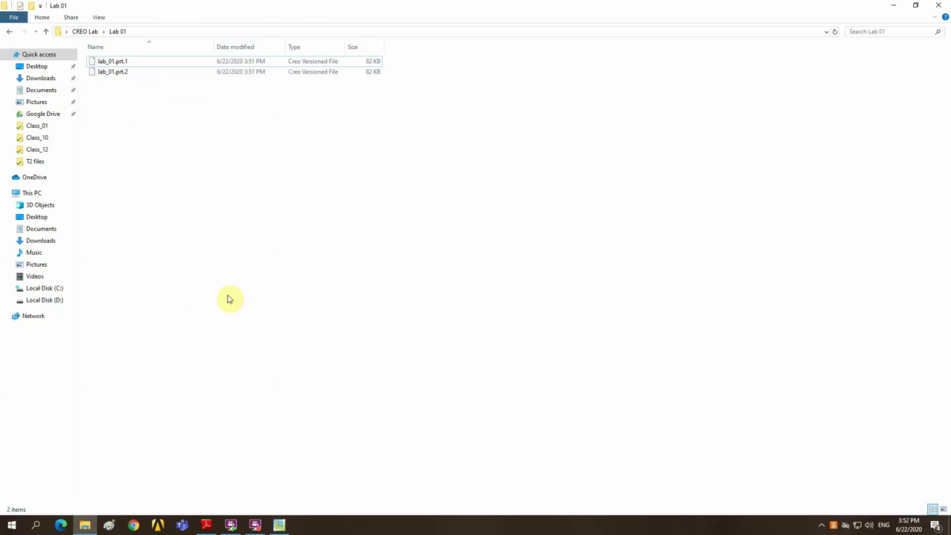
pyautogui.click(291, 526)
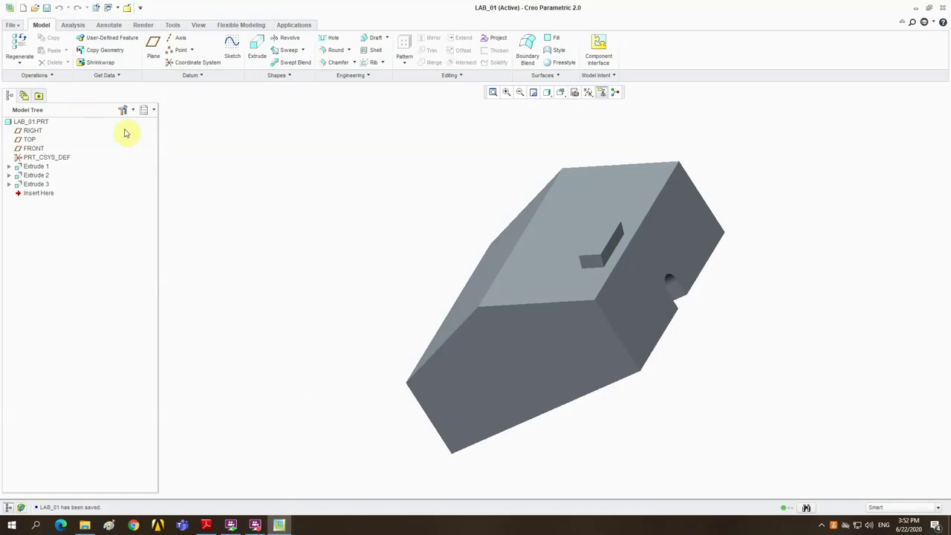
pyautogui.click(12, 25)
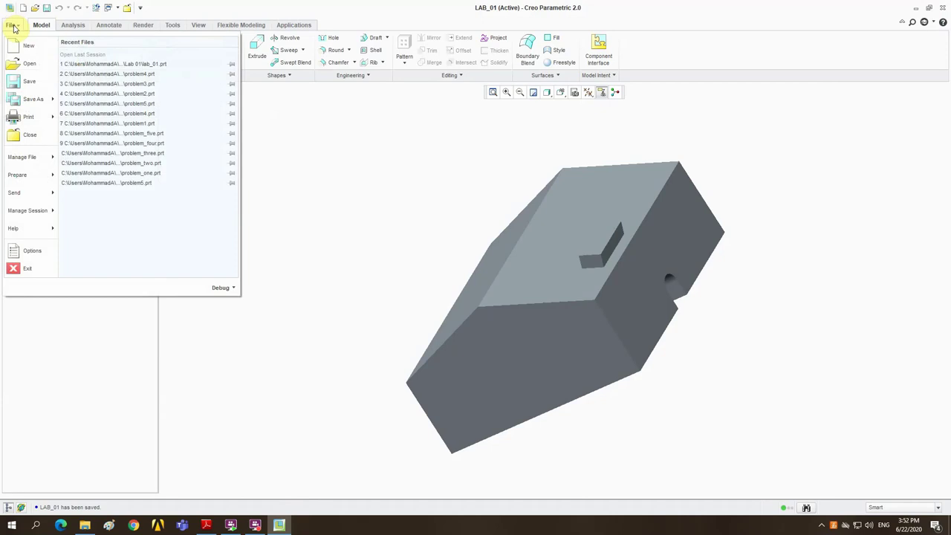
pyautogui.click(43, 165)
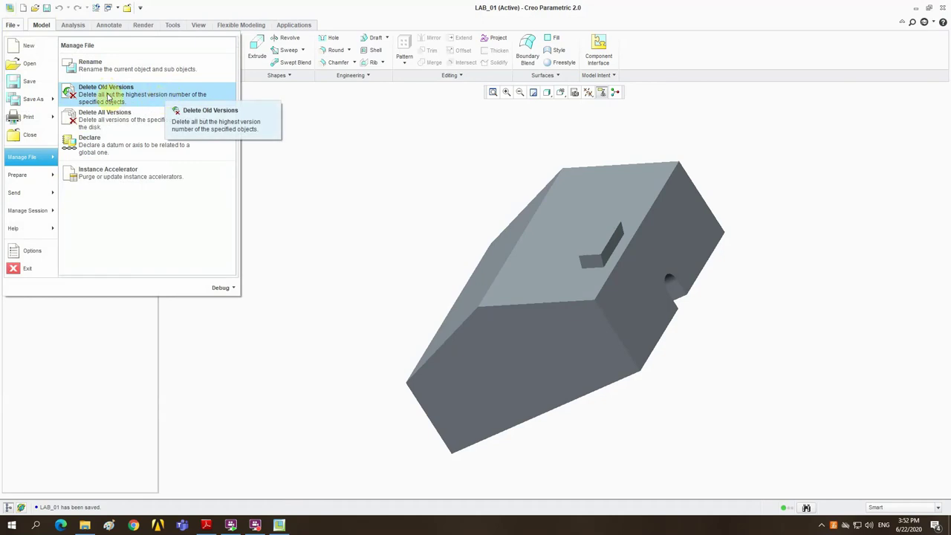
pyautogui.click(148, 95)
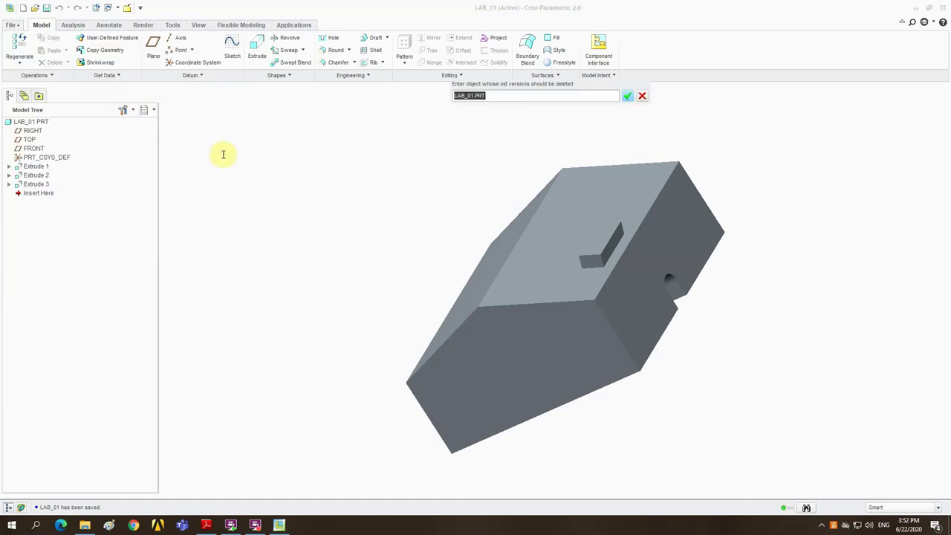
pyautogui.click(629, 97)
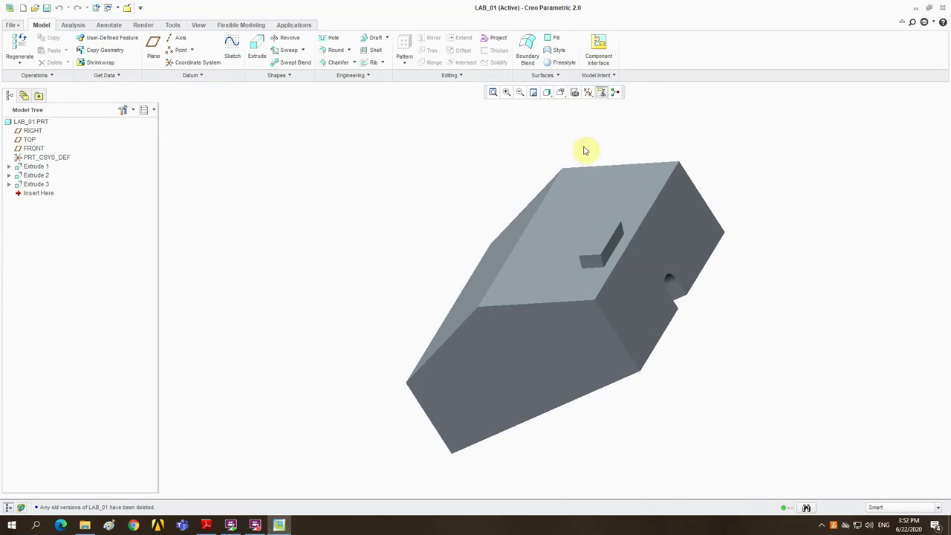
pyautogui.click(84, 525)
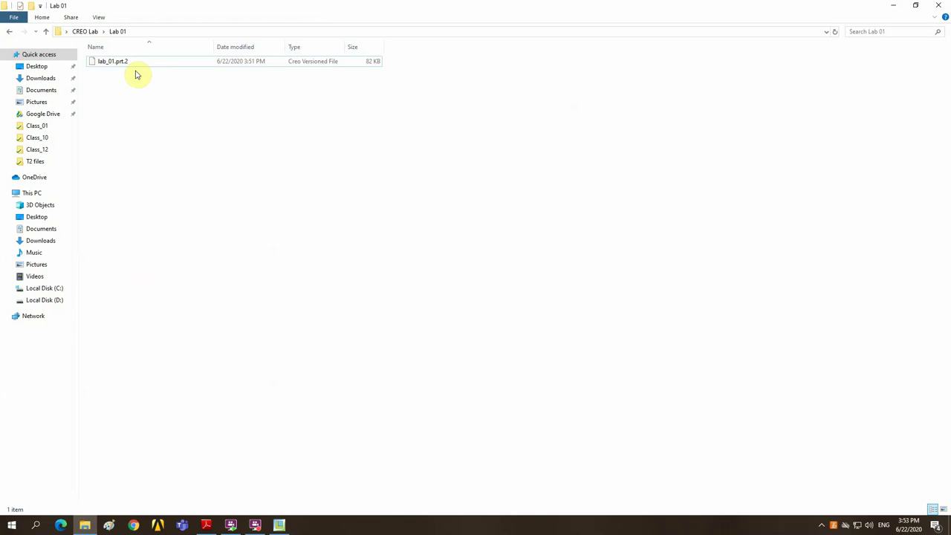
# Switch back to Creo Parametric, save a size A, 100 dpi JPEG copy named lab_01_Picture, and open the image from File Explorer.
pyautogui.click(279, 525)
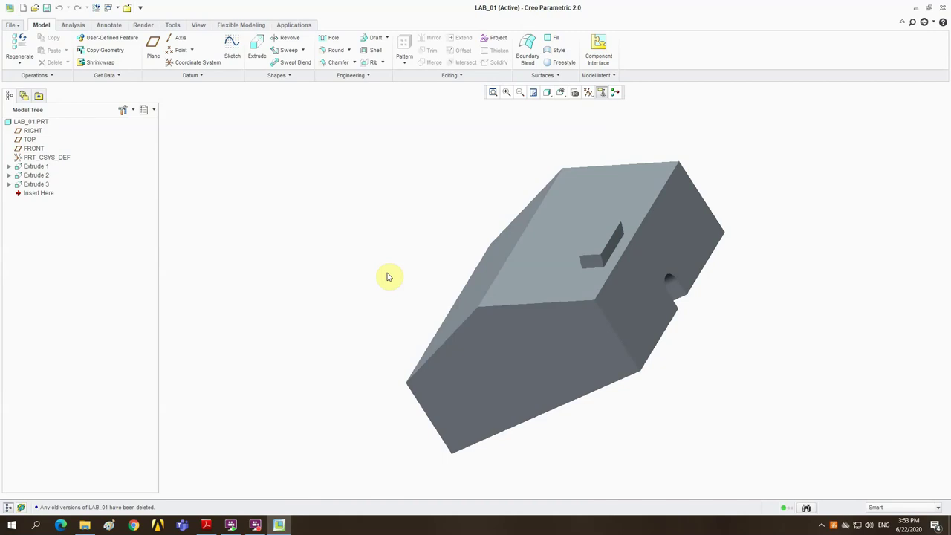
pyautogui.click(7, 25)
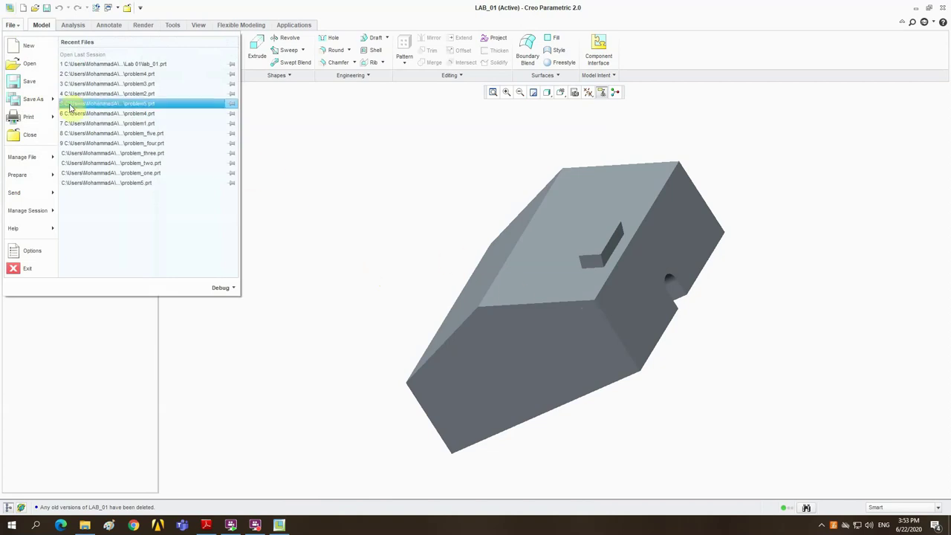
pyautogui.moveTo(54, 101)
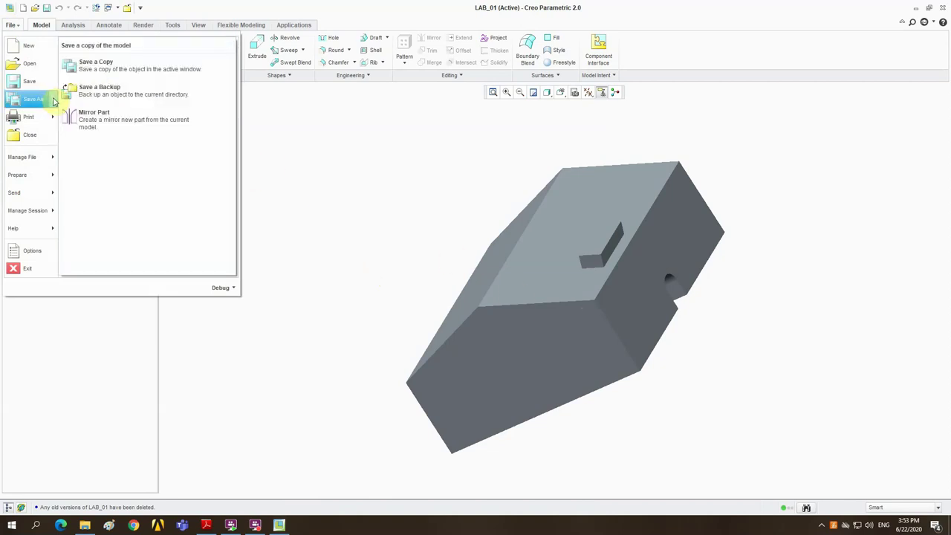
pyautogui.click(90, 68)
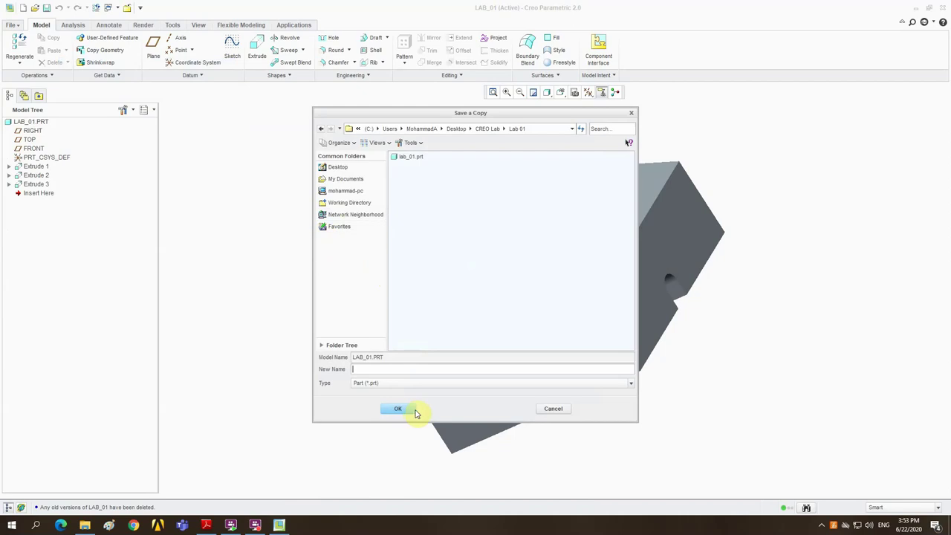
pyautogui.click(521, 384)
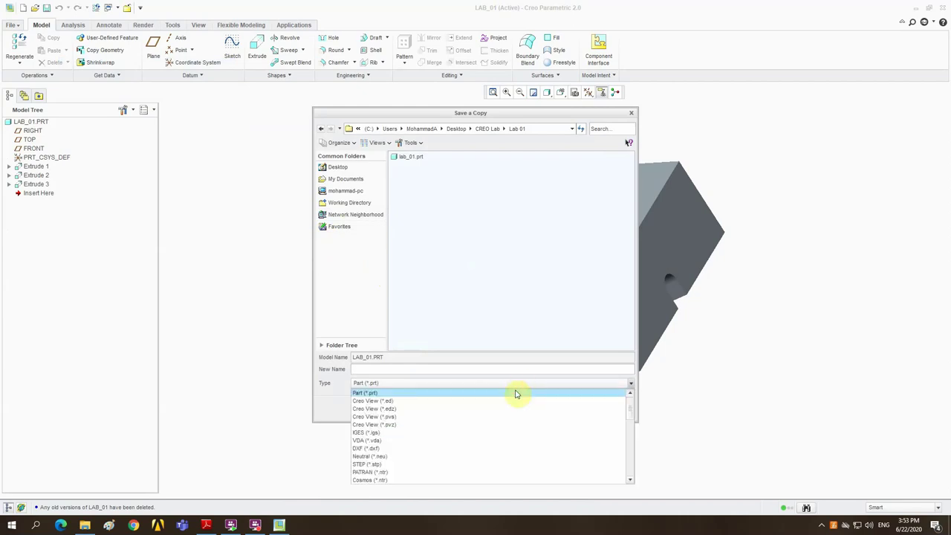
pyautogui.scroll(-6, 451, 437)
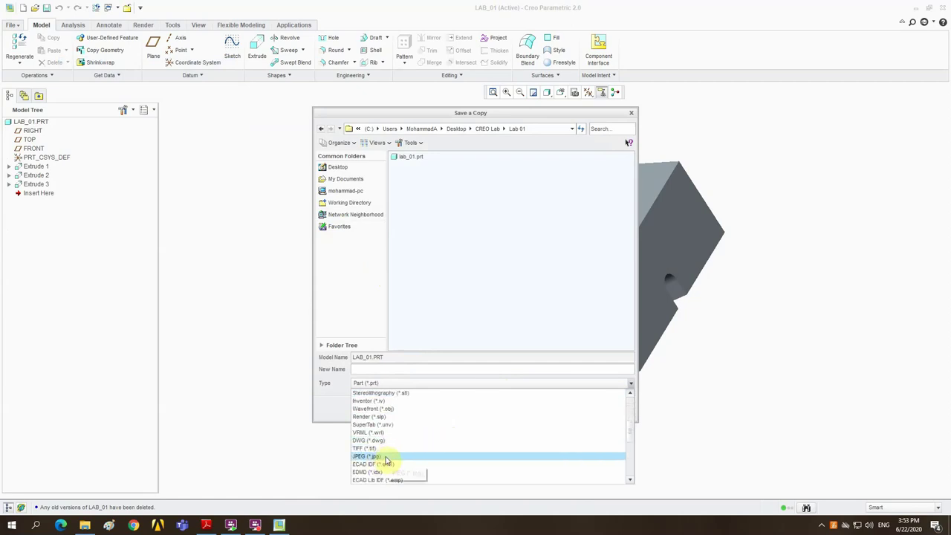
pyautogui.click(386, 457)
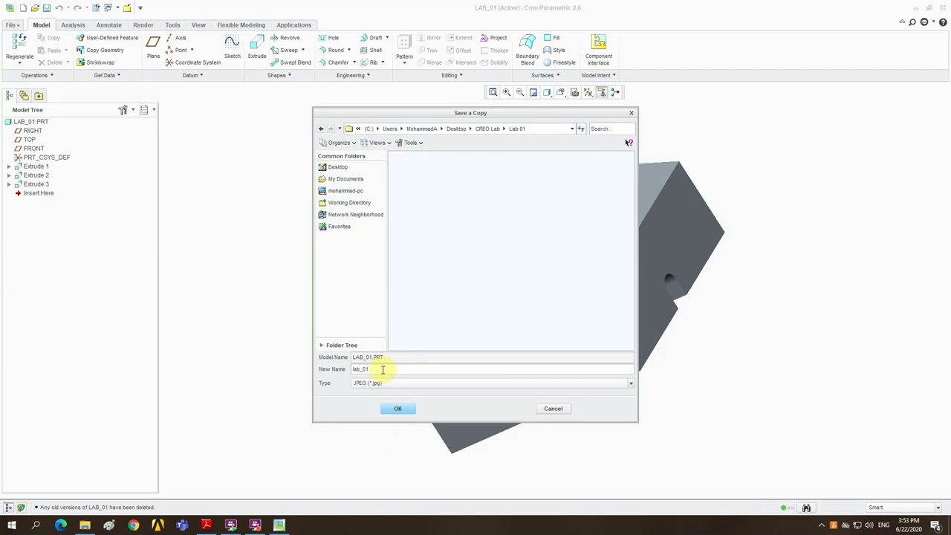
pyautogui.write('_Picture')
pyautogui.click(397, 409)
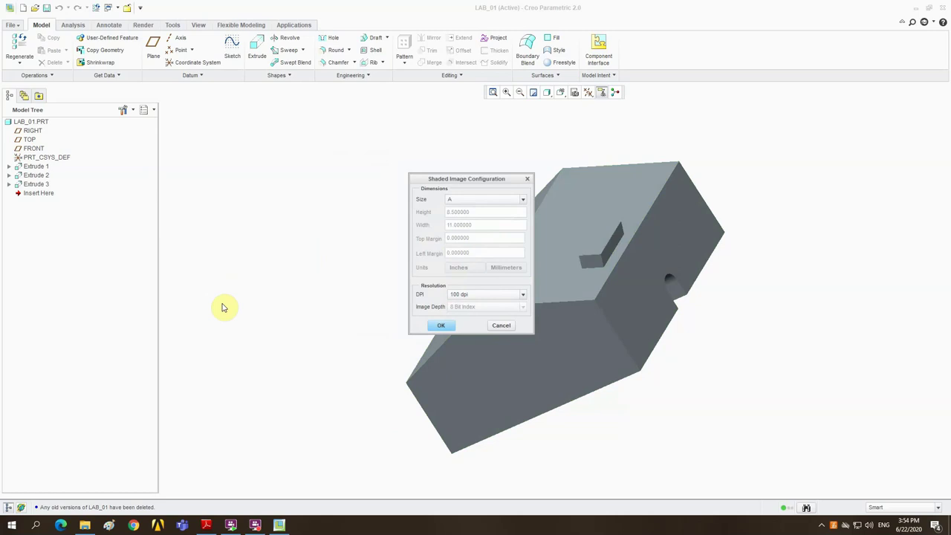
pyautogui.click(441, 324)
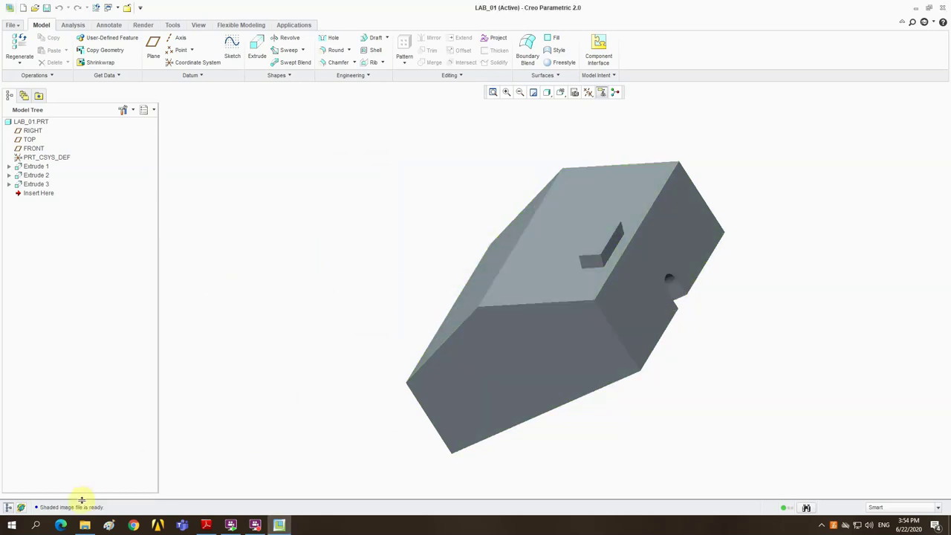
pyautogui.click(85, 525)
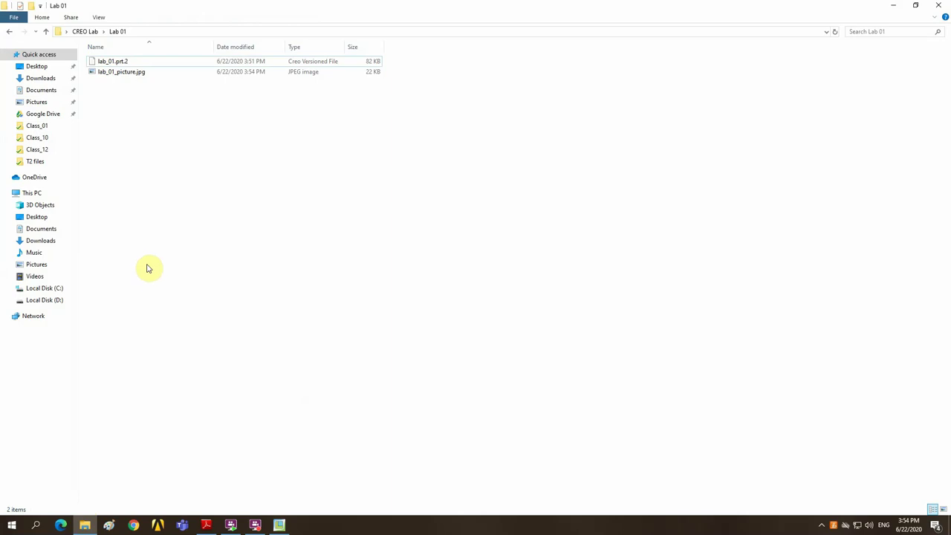
pyautogui.doubleClick(120, 74)
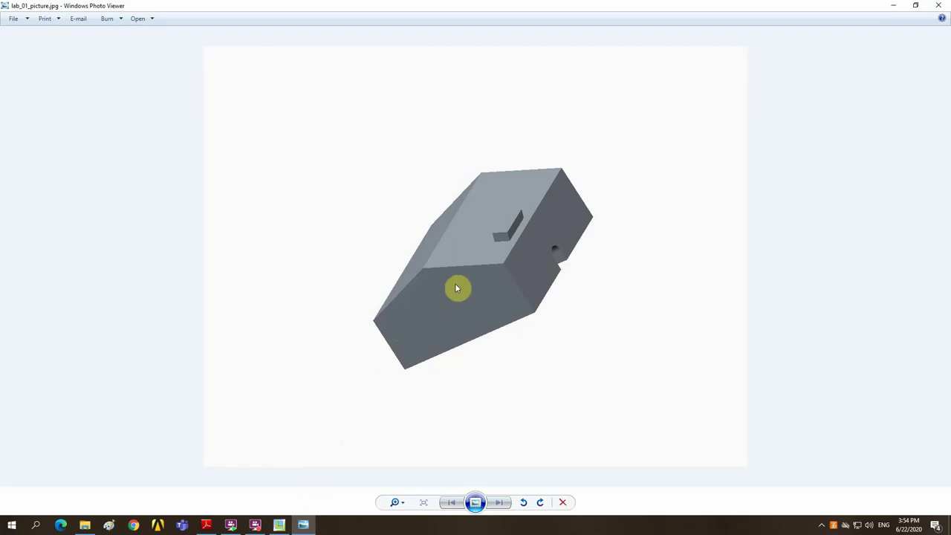
# Return to Creo Parametric, rotate the model so its gable end and both roof slopes show, and refit it.
pyautogui.click(279, 525)
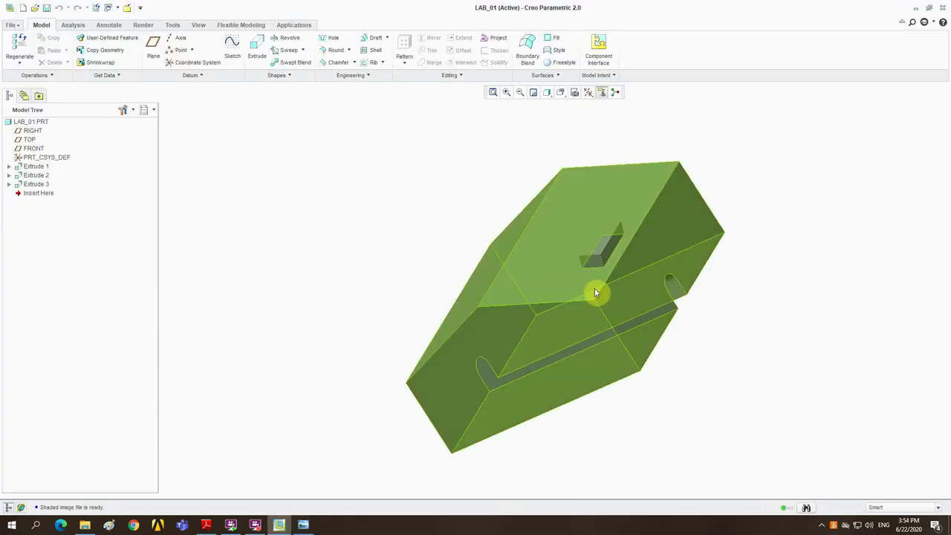
pyautogui.click(703, 202)
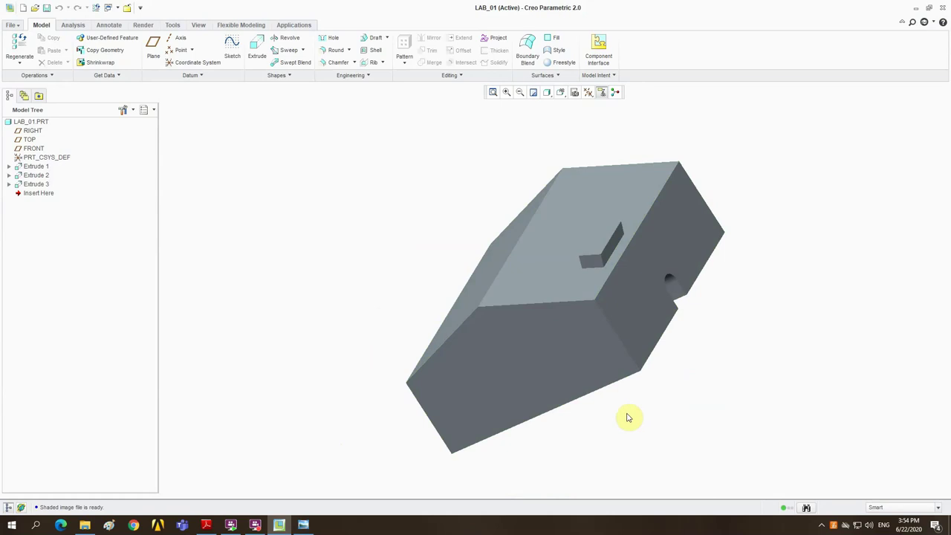
pyautogui.moveTo(573, 416)
pyautogui.mouseDown(button='middle')
pyautogui.moveTo(667, 373)
pyautogui.moveTo(637, 411)
pyautogui.moveTo(426, 281)
pyautogui.moveTo(402, 179)
pyautogui.moveTo(448, 187)
pyautogui.mouseUp(button='middle')
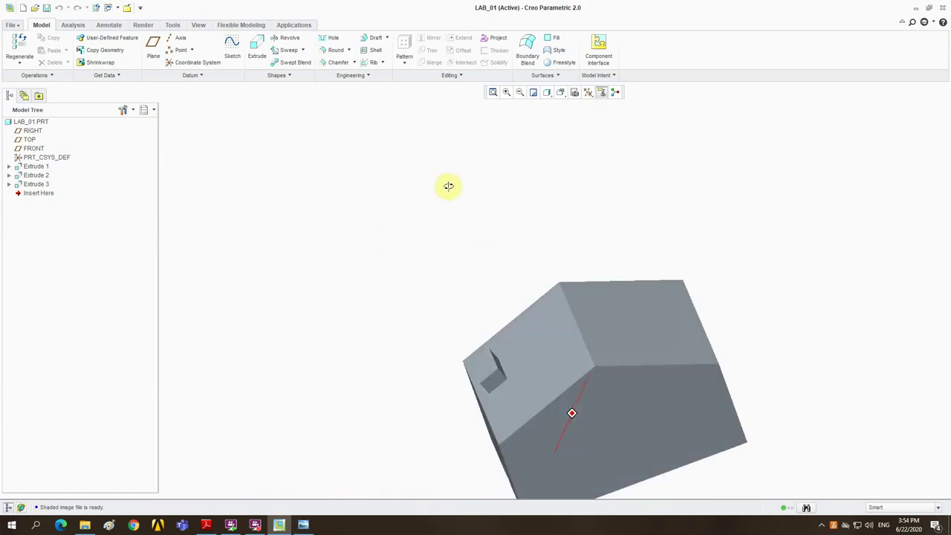
pyautogui.click(493, 92)
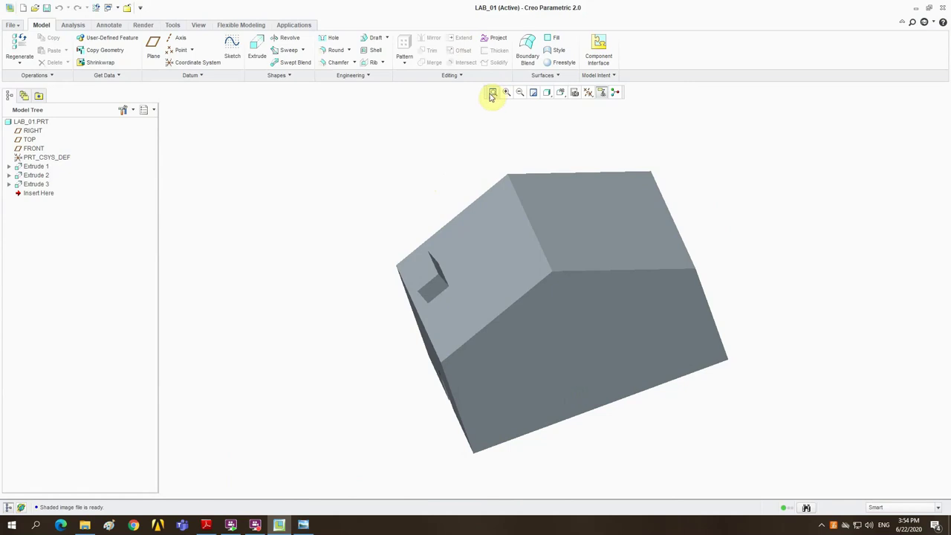
# Save a JPEG copy of the rotated view named lab_01_Picture2 in the Lab 01 folder and open the image from File Explorer.
pyautogui.click(12, 26)
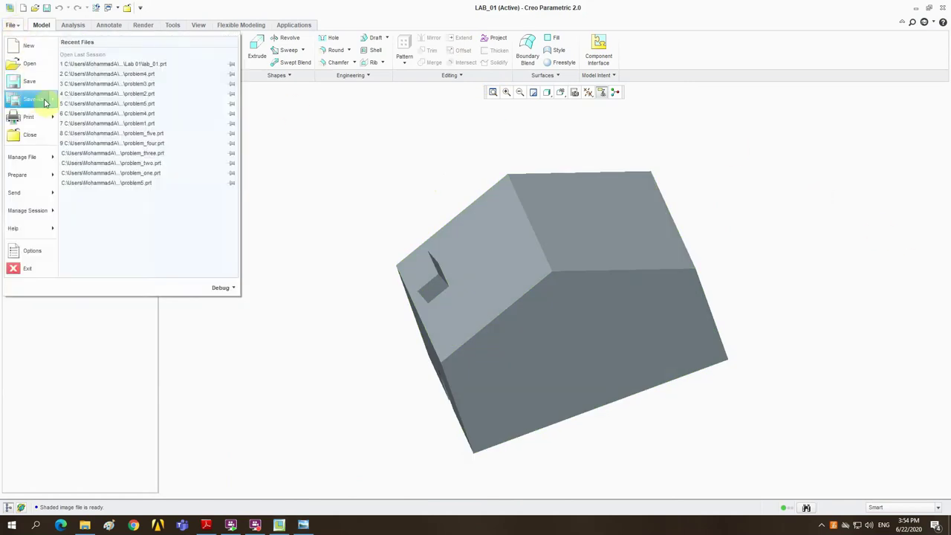
pyautogui.moveTo(37, 99)
pyautogui.click(108, 72)
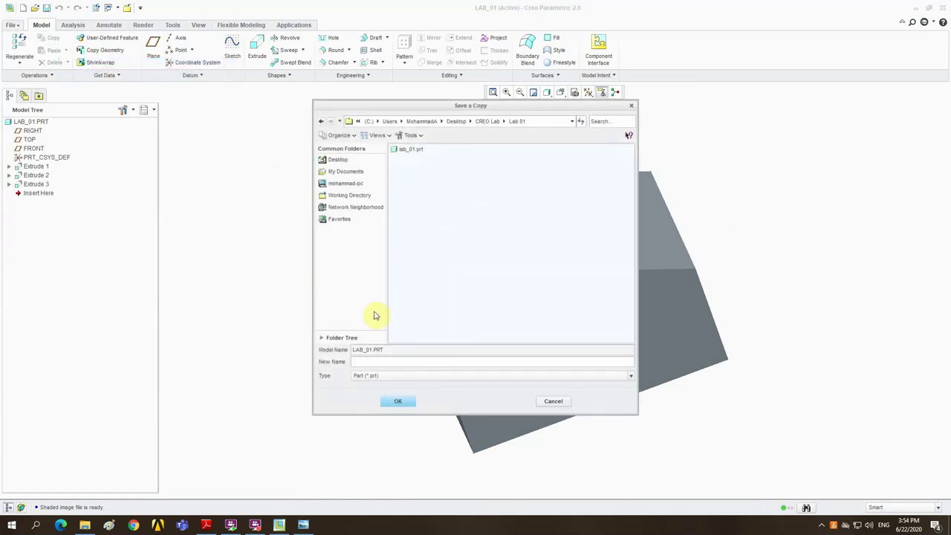
pyautogui.click(406, 378)
pyautogui.scroll(-5, 408, 429)
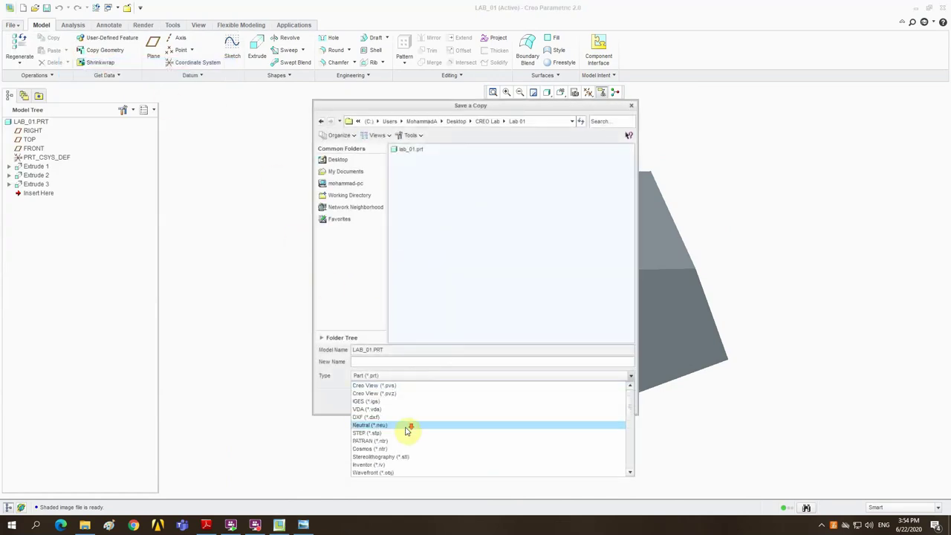
pyautogui.click(398, 449)
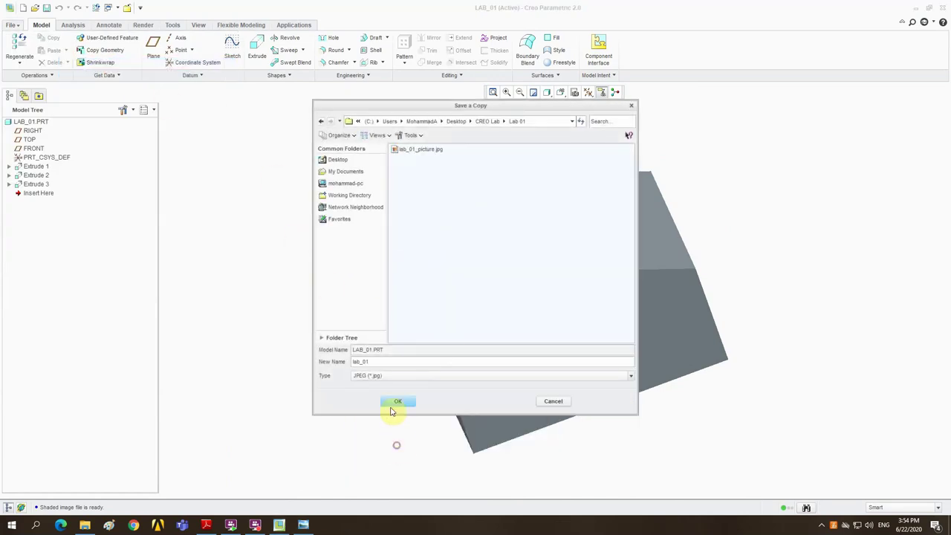
pyautogui.click(386, 362)
pyautogui.click(385, 362)
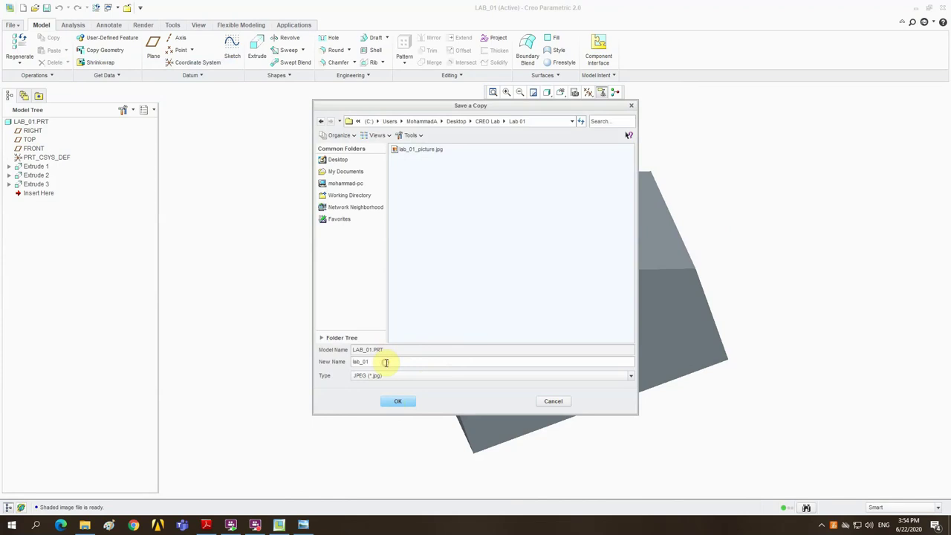
pyautogui.write('_Picture2')
pyautogui.press('Return')
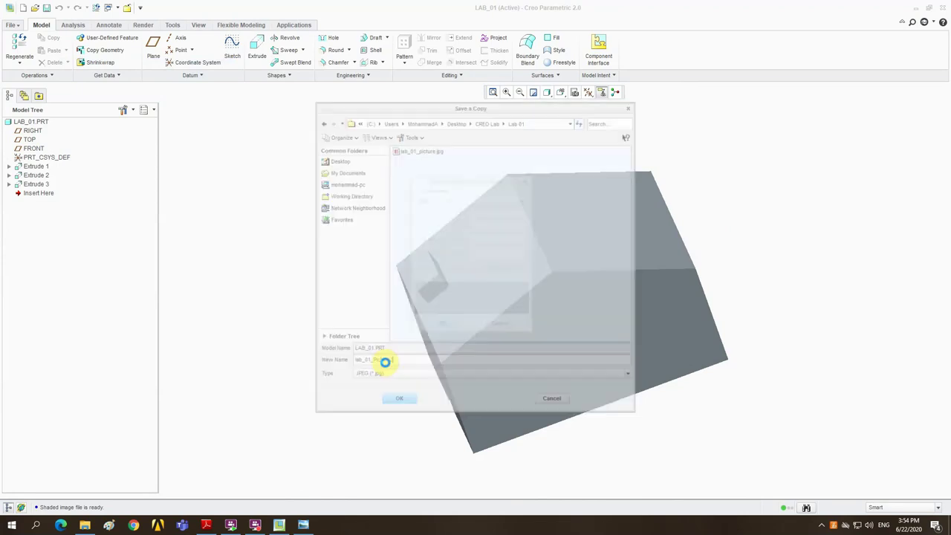
pyautogui.click(440, 325)
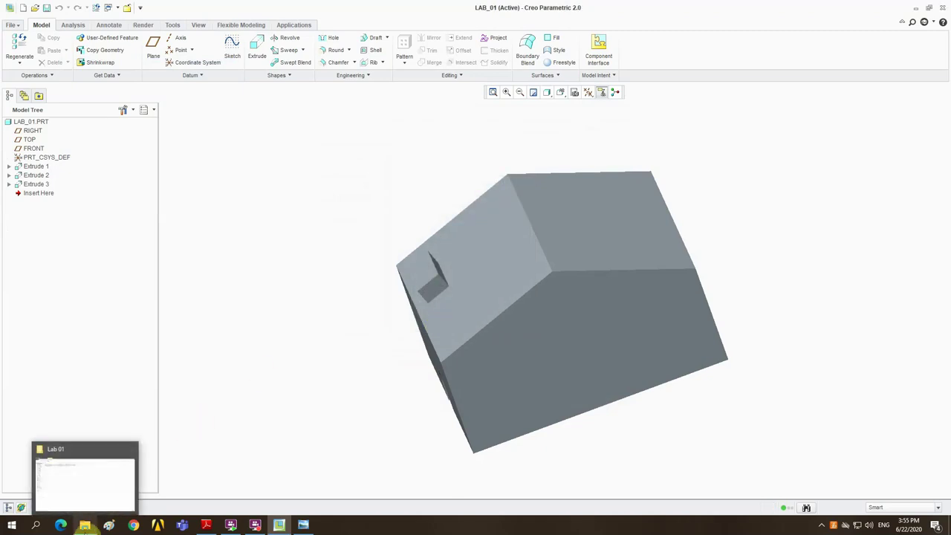
pyautogui.click(85, 526)
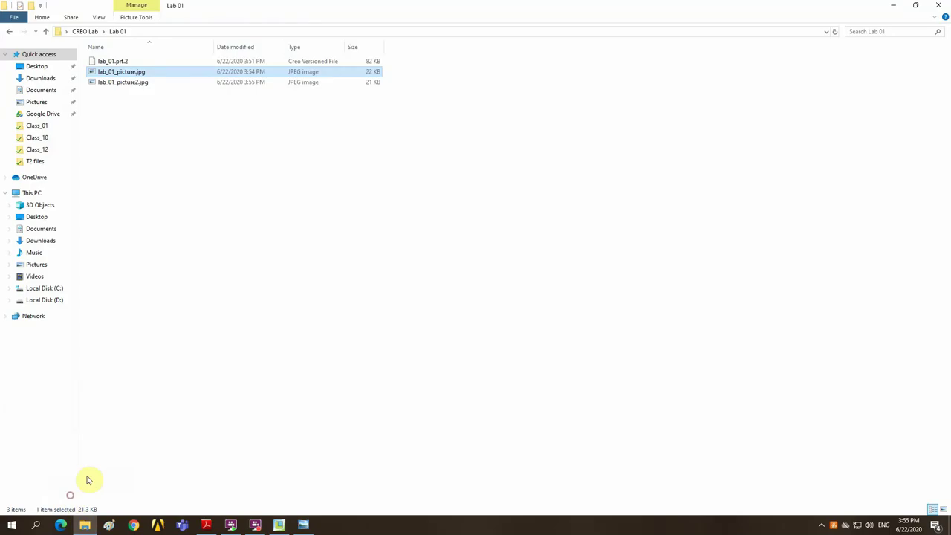
pyautogui.doubleClick(132, 84)
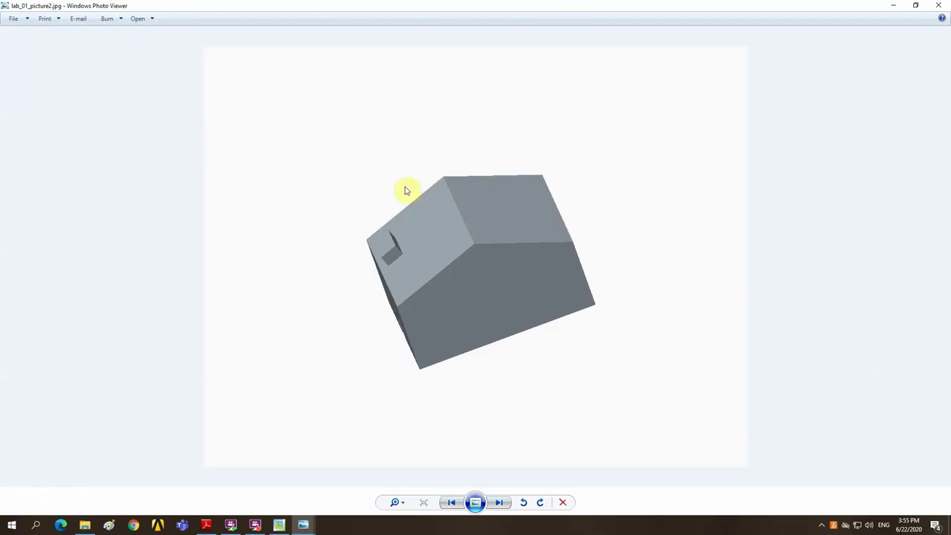
# Switch back to Creo Parametric and turn on the display of all datum types and the spin center.
pyautogui.click(287, 526)
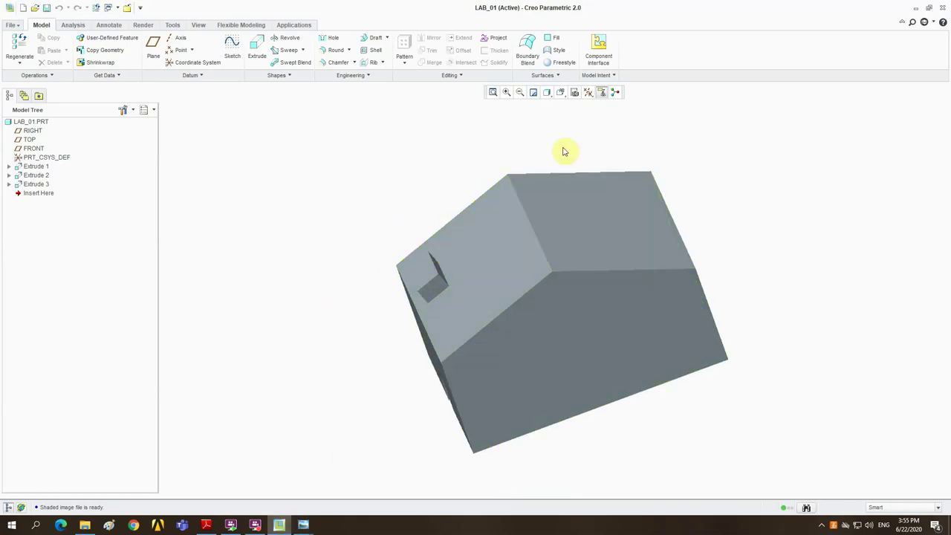
pyautogui.click(588, 93)
pyautogui.click(588, 110)
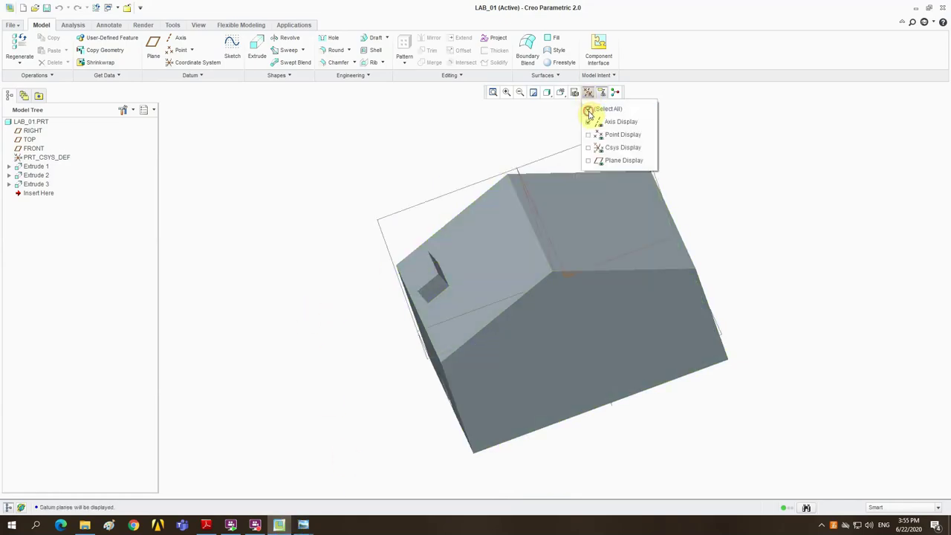
pyautogui.click(803, 187)
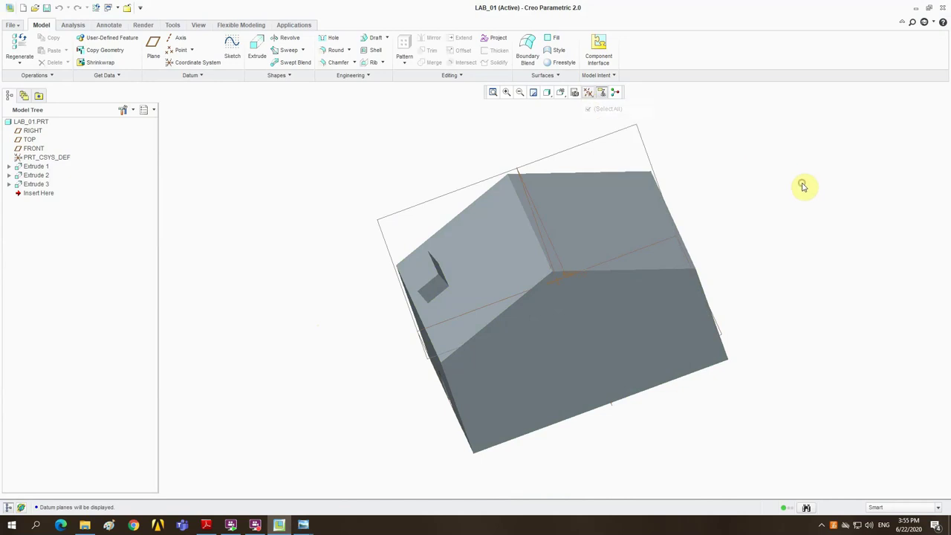
pyautogui.click(616, 93)
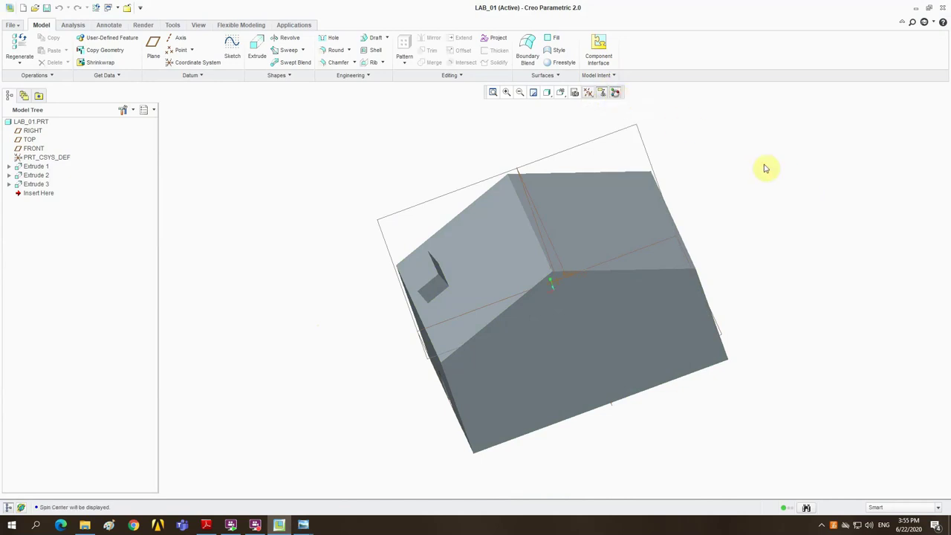
# Start saving another copy of the part and open the file type choices.
pyautogui.click(12, 25)
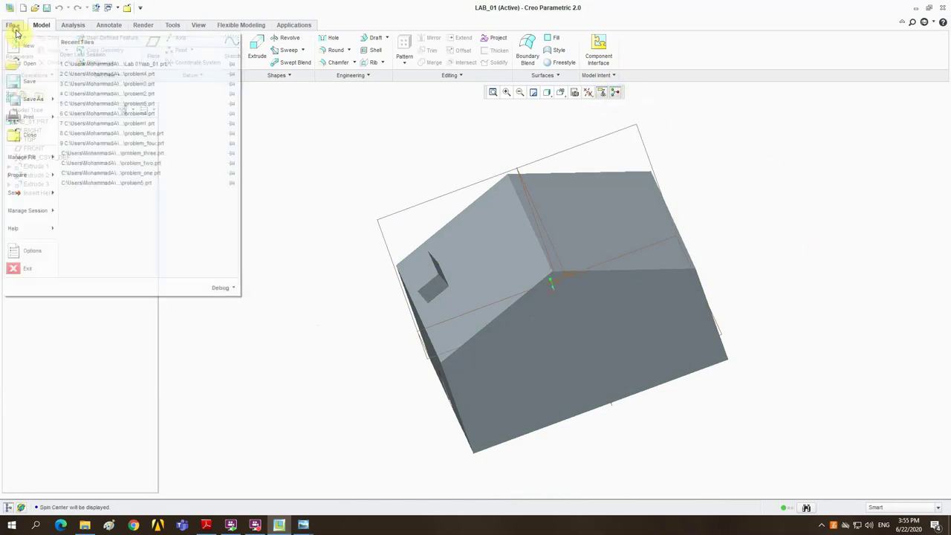
pyautogui.moveTo(40, 99)
pyautogui.click(88, 66)
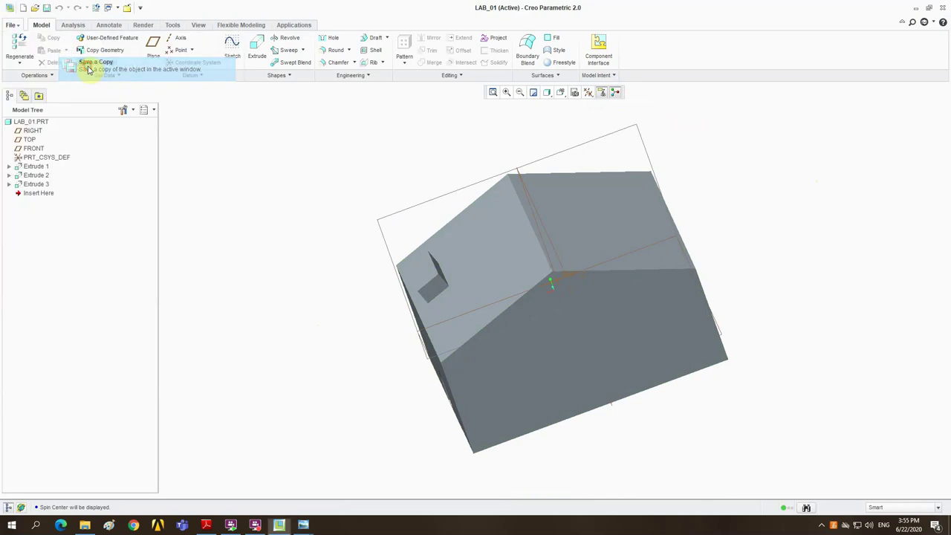
pyautogui.click(422, 375)
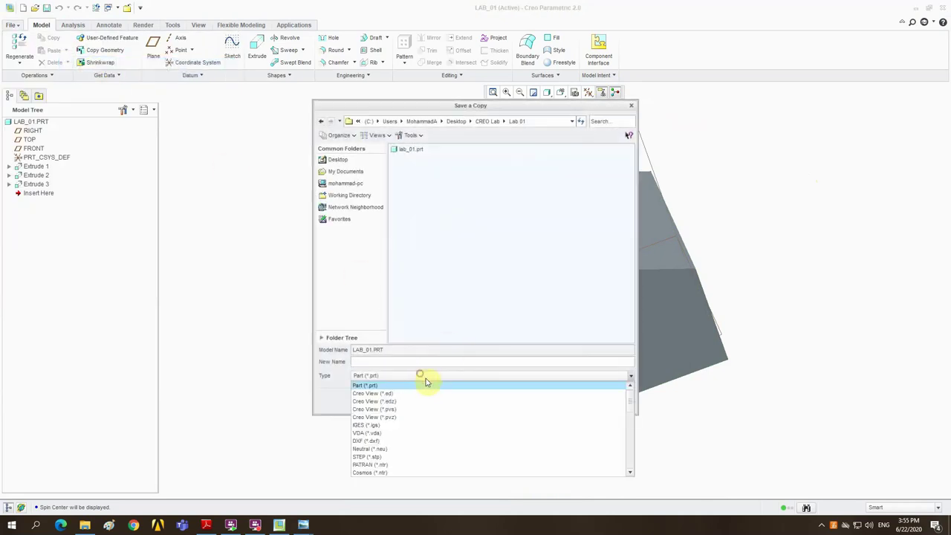